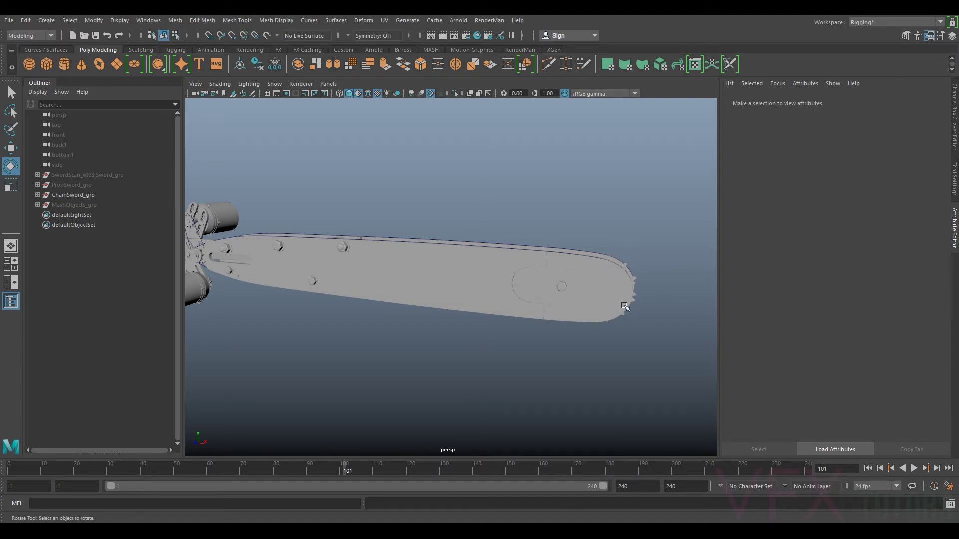
Select the nose sprocket mesh at the tip of the chain sword's bar, then isolate and frame it in the viewport.
alt+drag(624, 307, 610, 305)
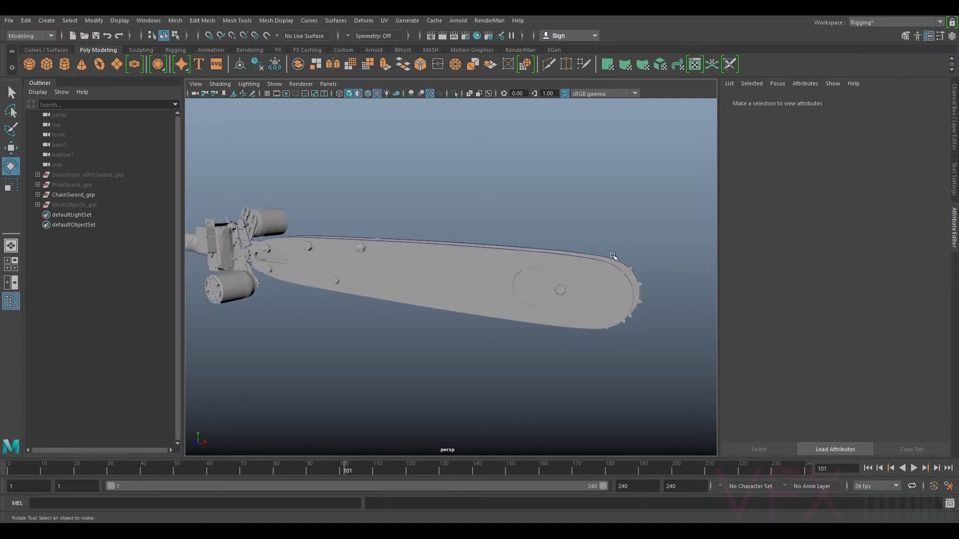
alt+middle_drag(670, 271, 651, 270)
scroll(651, 270, up, 2)
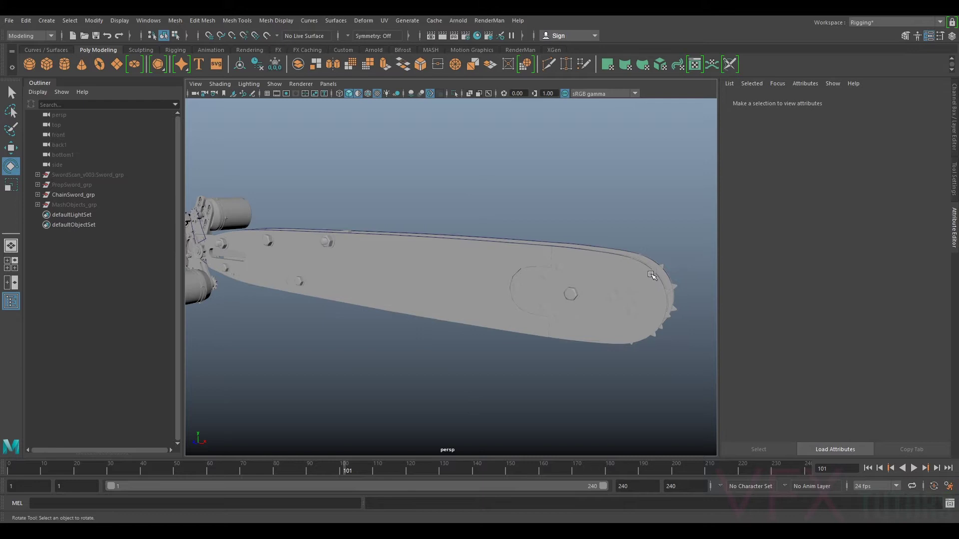
click(607, 274)
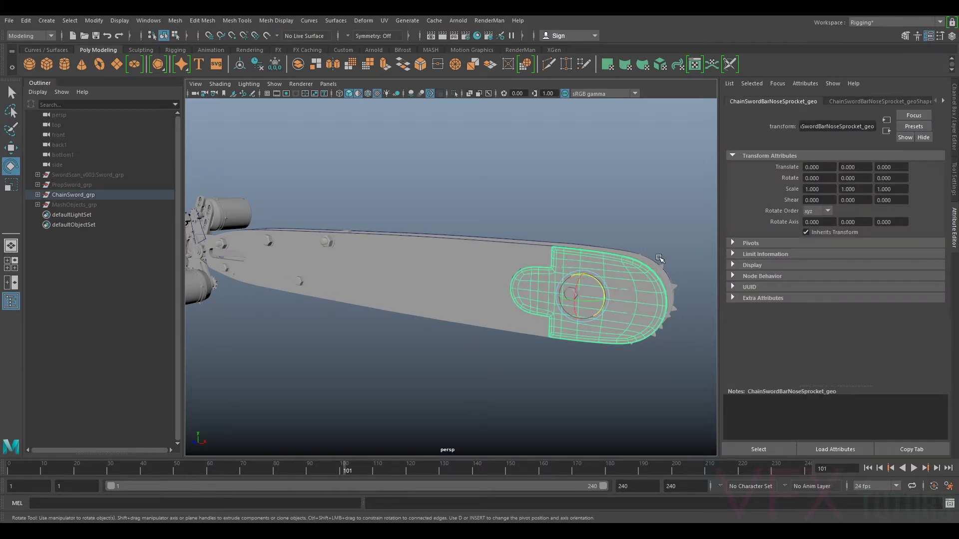
scroll(635, 220, up, 3)
alt+middle_drag(612, 238, 520, 234)
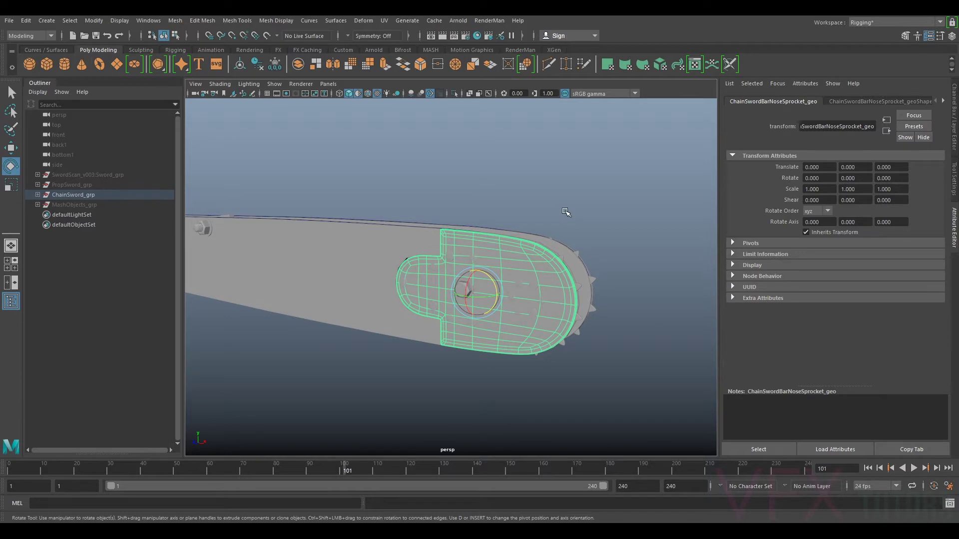
alt+drag(574, 229, 598, 220)
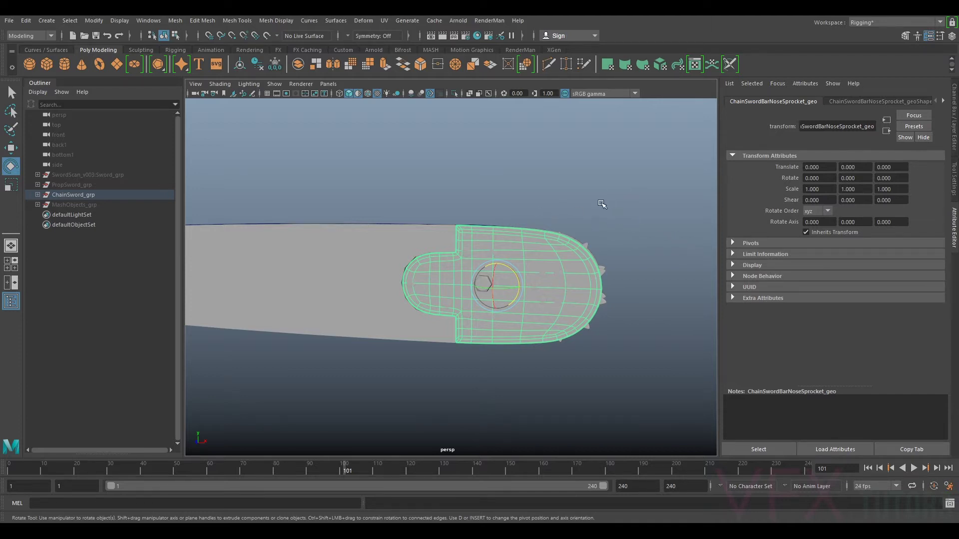
scroll(624, 198, up, 2)
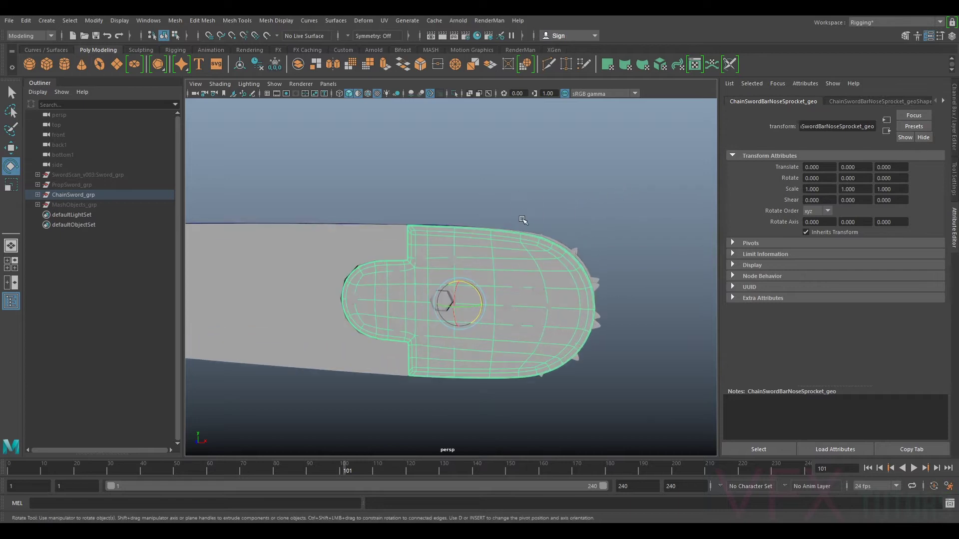
mouse_move(523, 219)
alt+mouse_down()
mouse_move(543, 223)
mouse_move(520, 209)
alt+mouse_up()
click(571, 154)
click(517, 260)
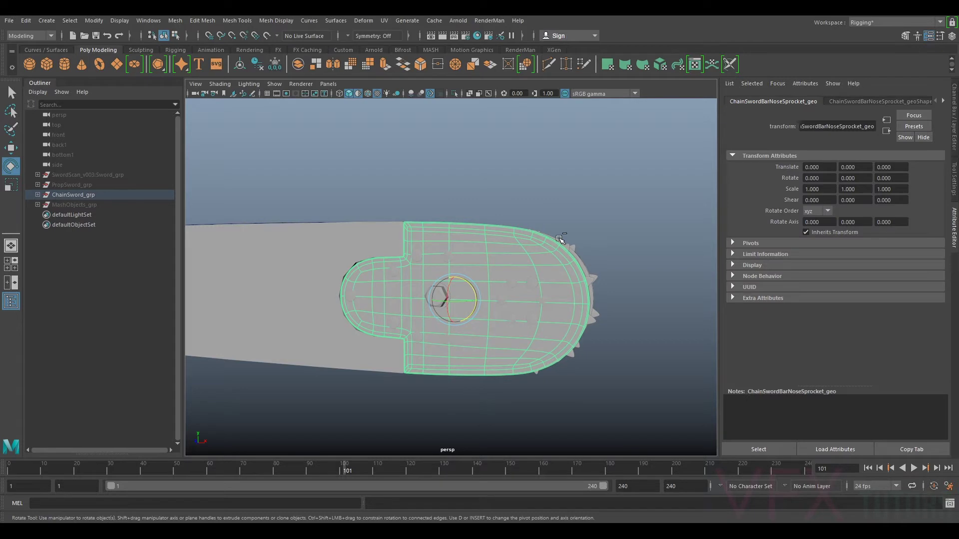
key(ctrl+1)
key(f)
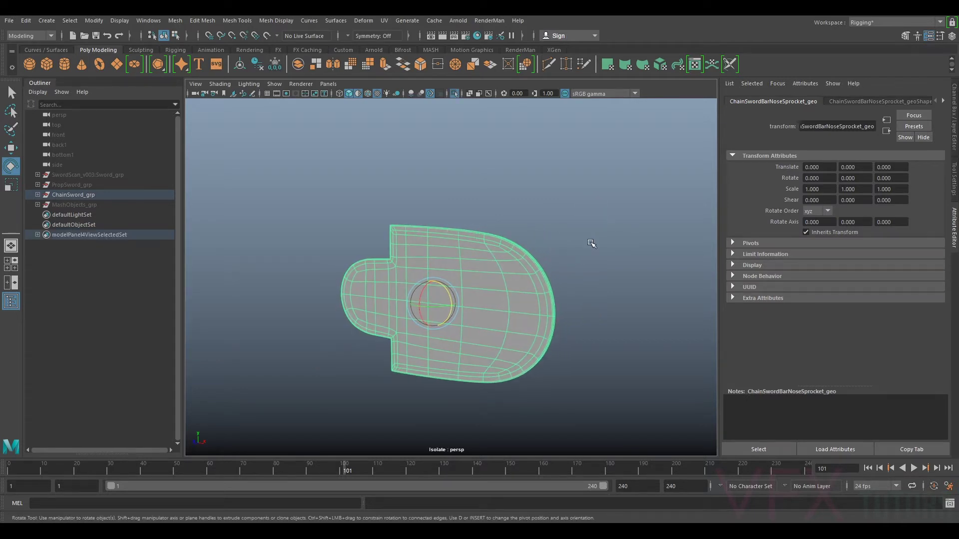
Switch the isolated nose sprocket to unsmoothed display and examine its topology from several angles.
key(1)
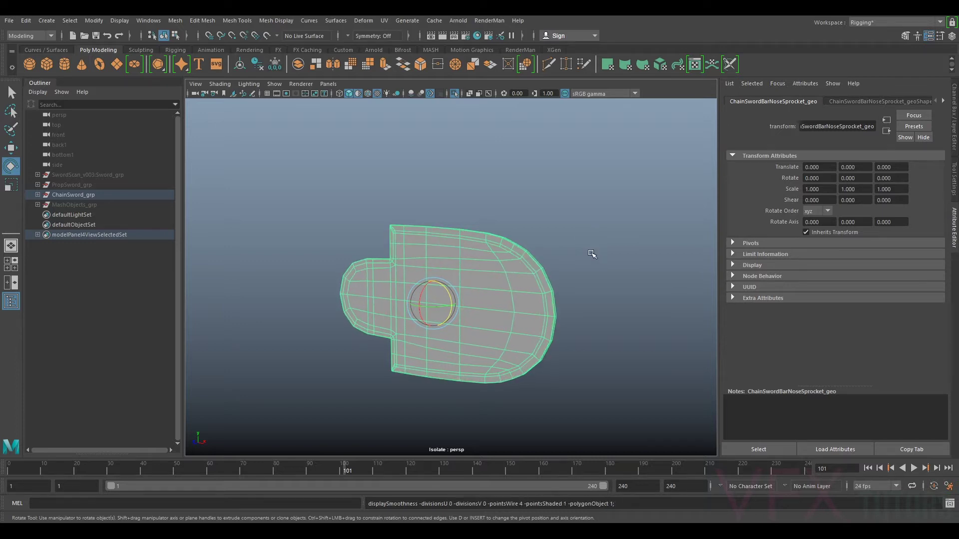
click(606, 259)
mouse_move(609, 280)
alt+mouse_down()
mouse_move(549, 276)
mouse_move(597, 279)
alt+mouse_up()
click(502, 277)
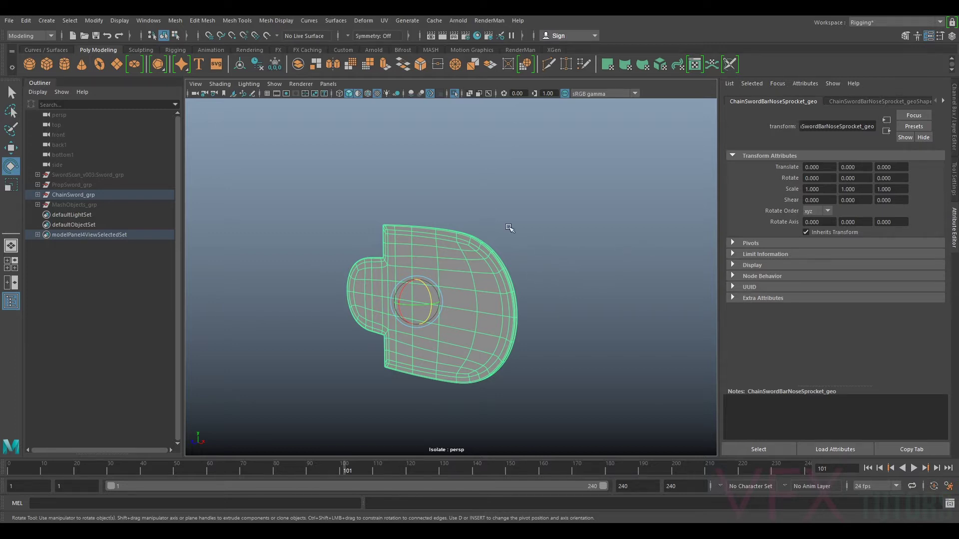
scroll(465, 312, up, 2)
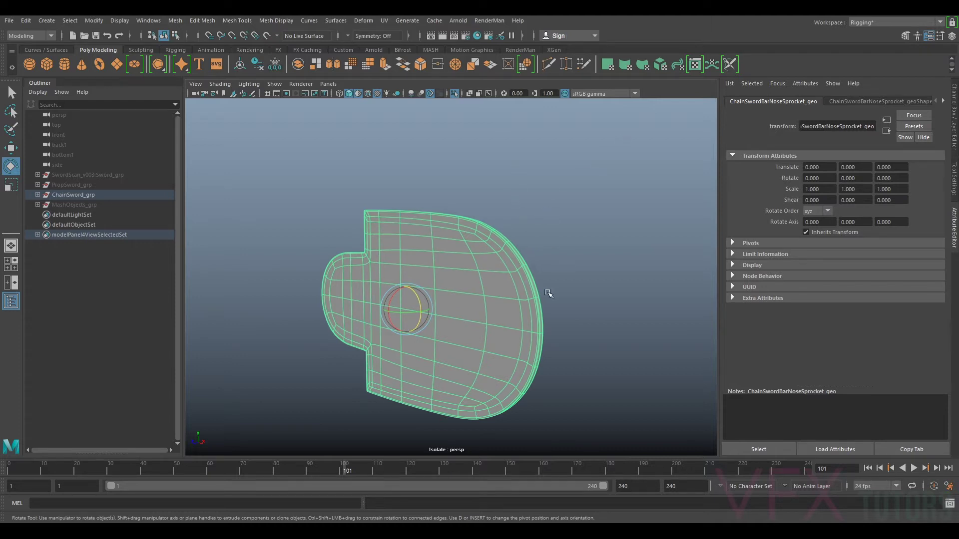
mouse_move(597, 284)
alt+mouse_down()
mouse_move(606, 279)
mouse_move(594, 268)
alt+mouse_up()
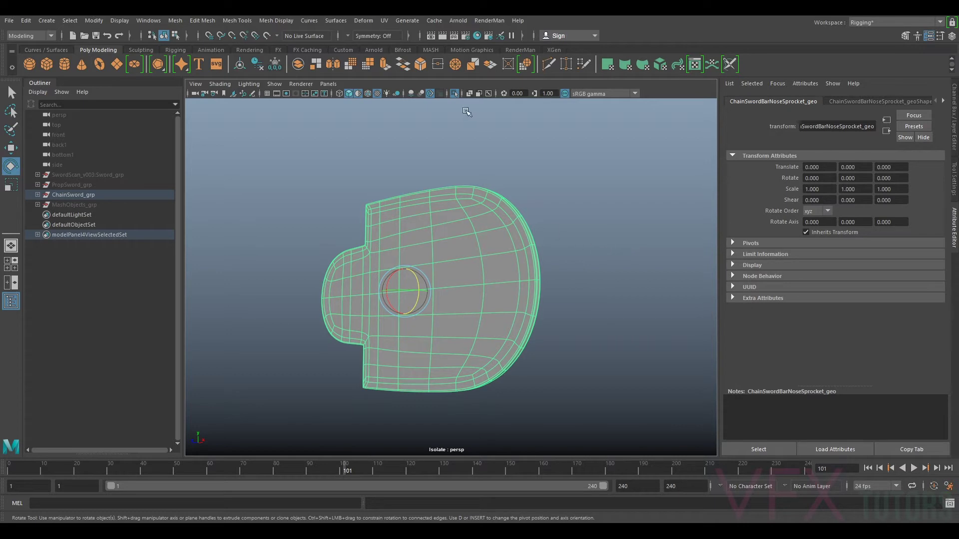
click(521, 149)
click(488, 244)
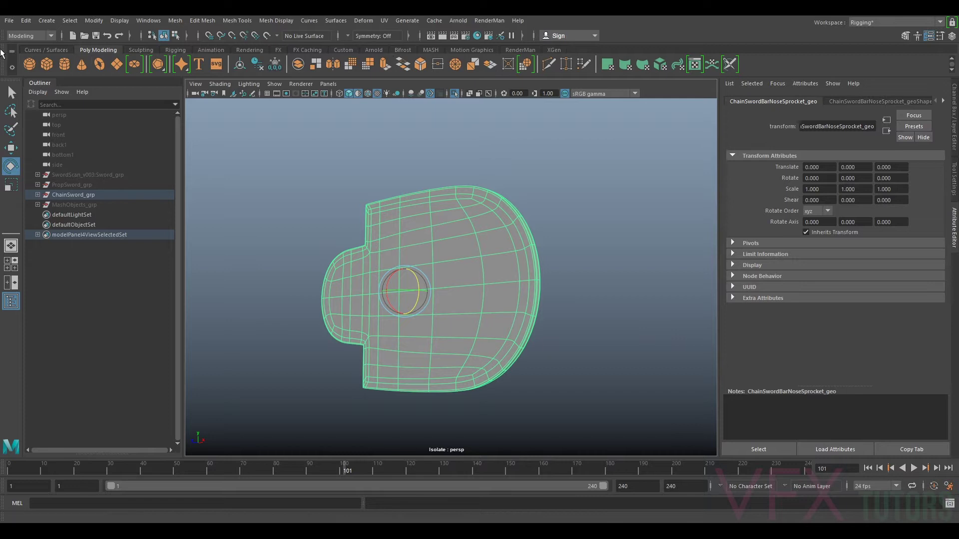
Open the UV Editor for the nose sprocket and resize its window so part of the mesh stays visible beside it.
click(386, 19)
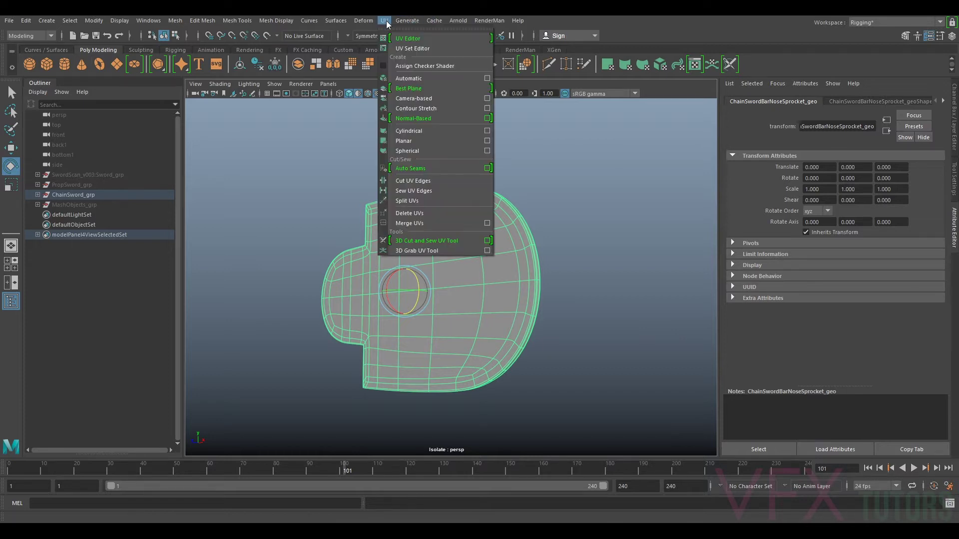
click(407, 37)
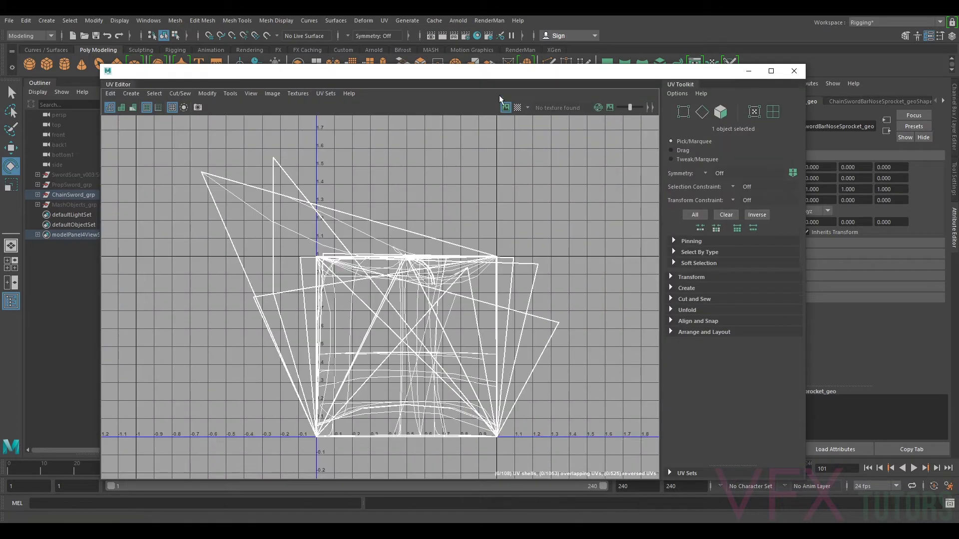
drag(501, 70, 601, 66)
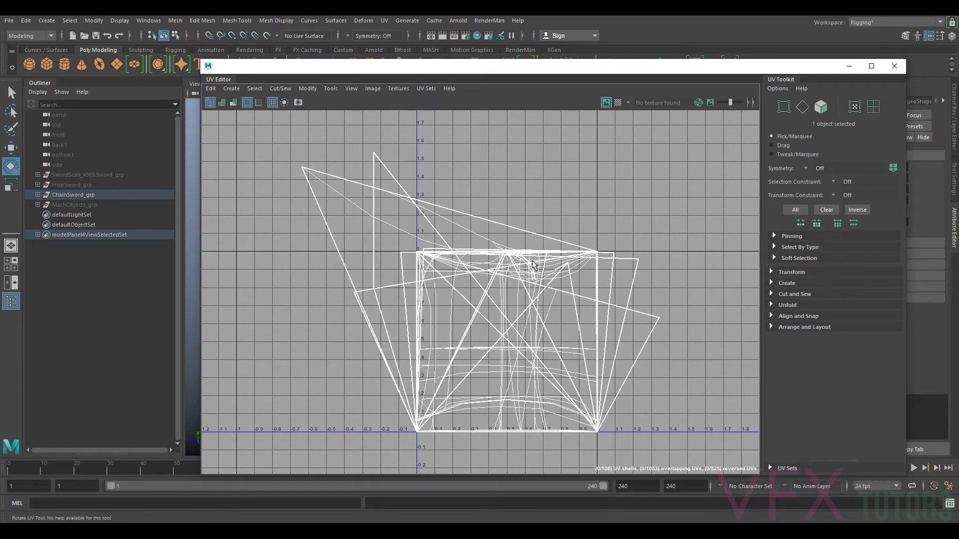
scroll(532, 265, down, 4)
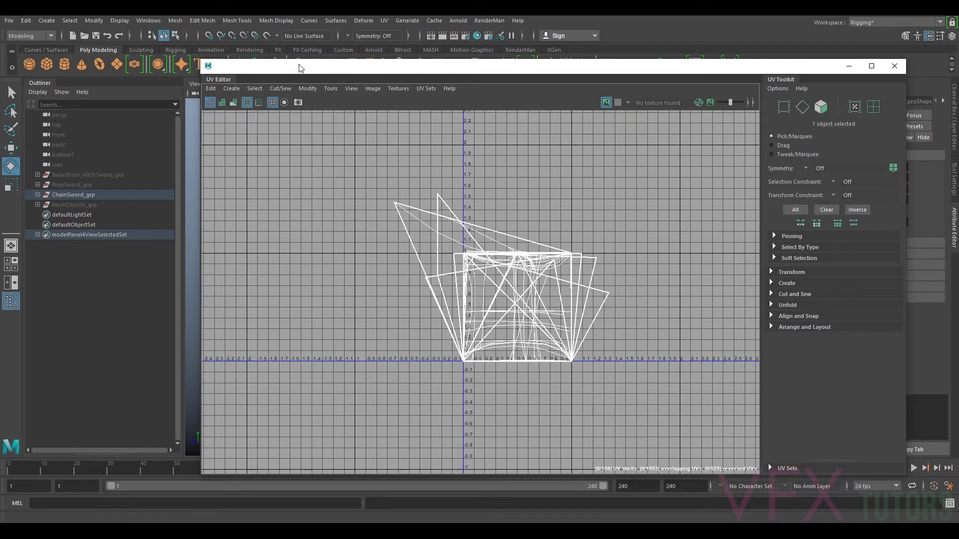
drag(299, 68, 248, 65)
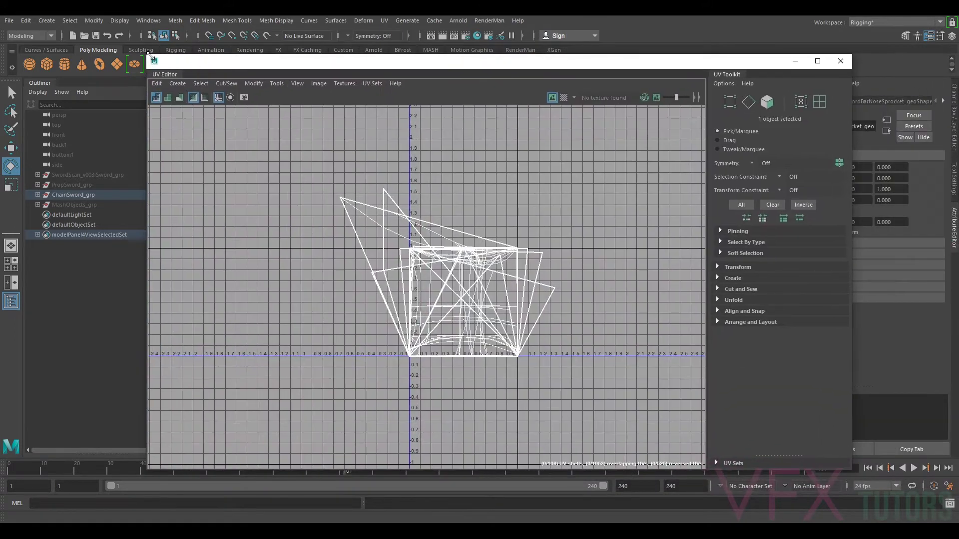
drag(149, 53, 368, 114)
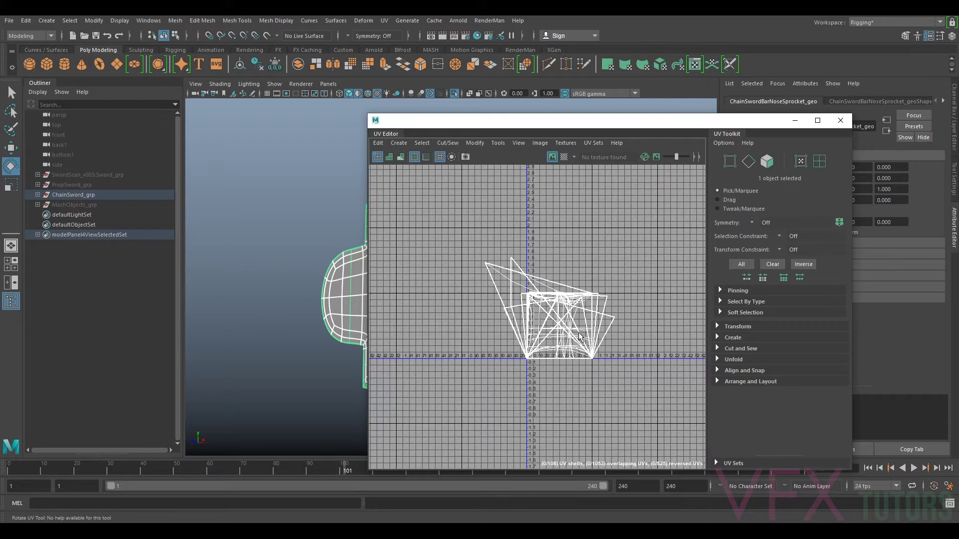
scroll(571, 317, up, 5)
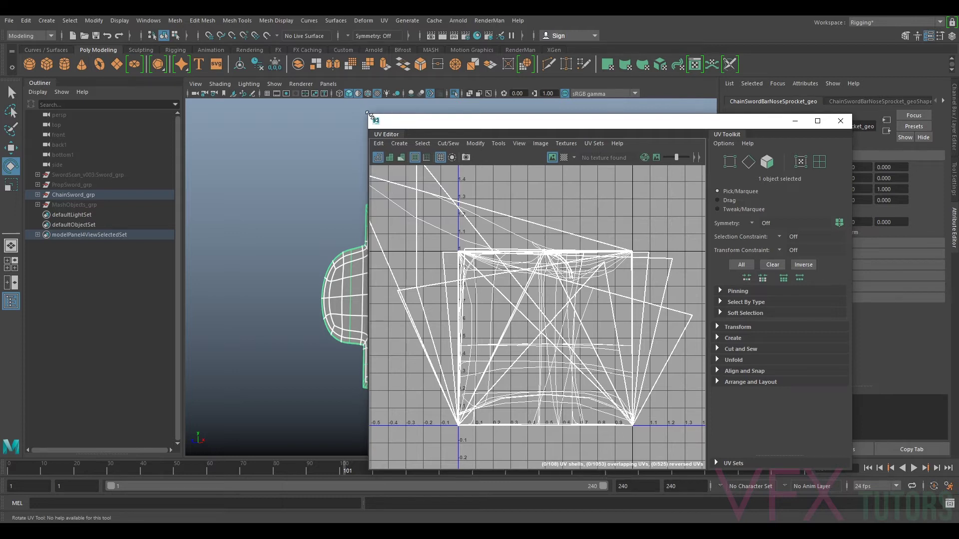
drag(369, 114, 501, 211)
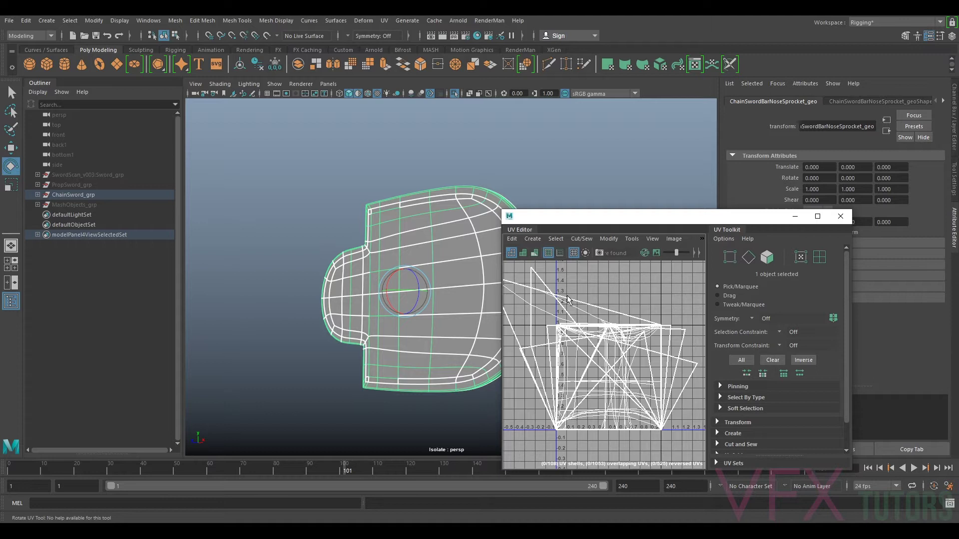
alt+drag(388, 315, 422, 317)
alt+middle_drag(422, 317, 335, 293)
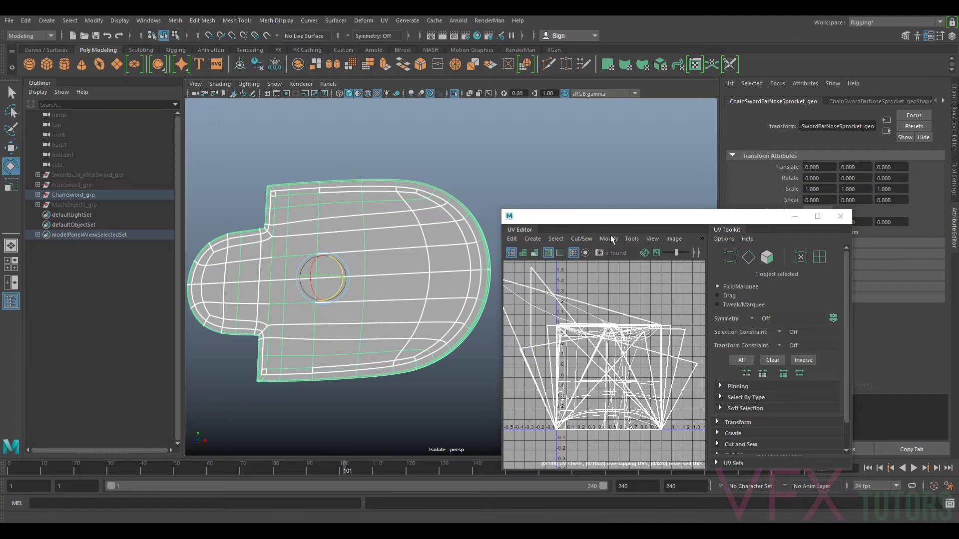
drag(499, 208, 370, 166)
Turn on the checker map and adjust the viewport shading so the pattern displays on the sprocket.
click(563, 210)
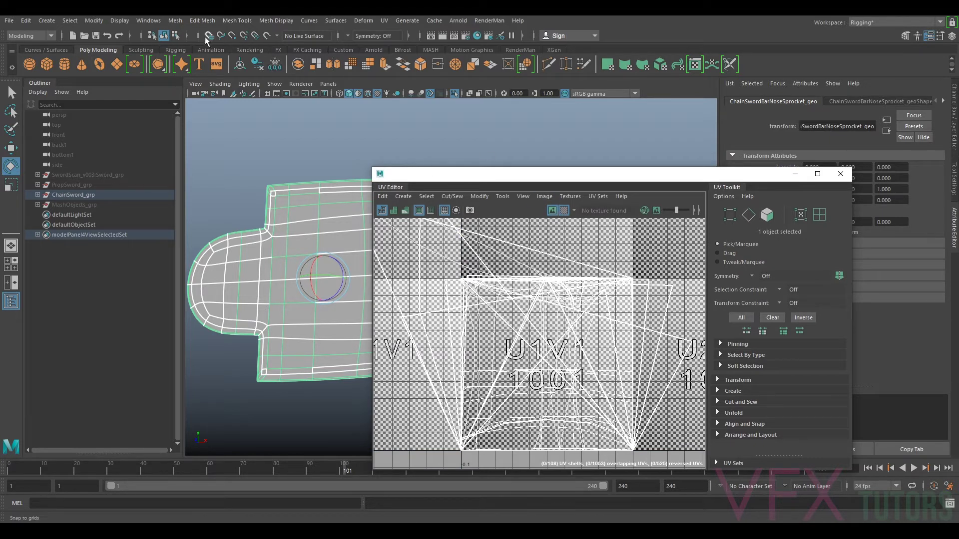
click(220, 84)
click(247, 168)
Separate the UV Toolkit from the UV Editor and dock it as a tab alongside the Attribute Editor.
drag(390, 188, 706, 203)
click(407, 231)
right_drag(376, 230, 456, 508)
scroll(407, 262, up, 5)
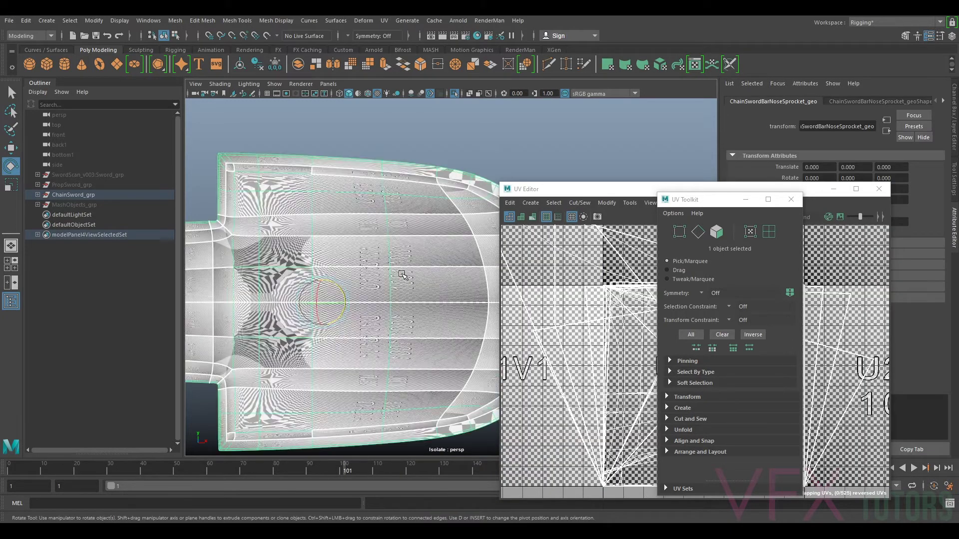
alt+middle_drag(363, 272, 478, 242)
scroll(450, 252, up, 3)
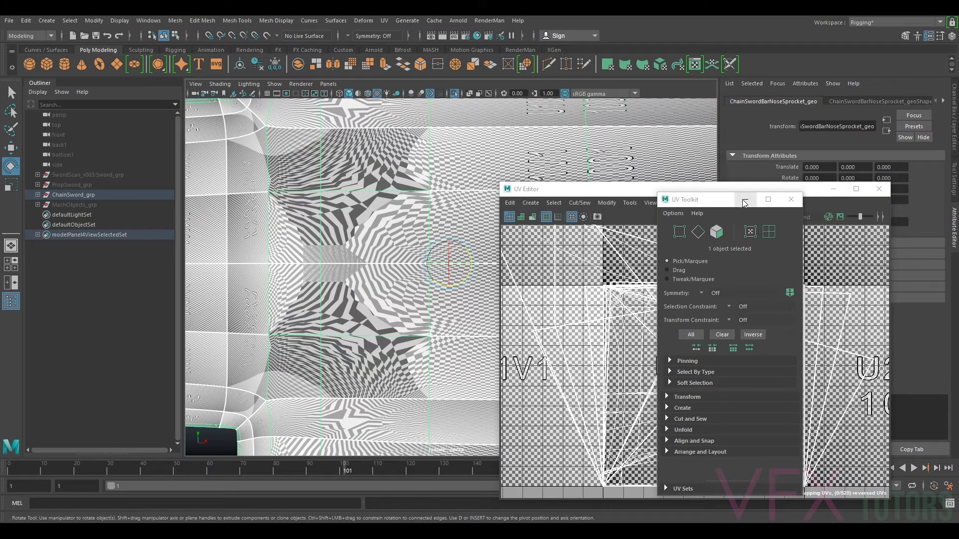
mouse_move(726, 201)
mouse_down()
mouse_move(724, 186)
mouse_move(724, 198)
mouse_up()
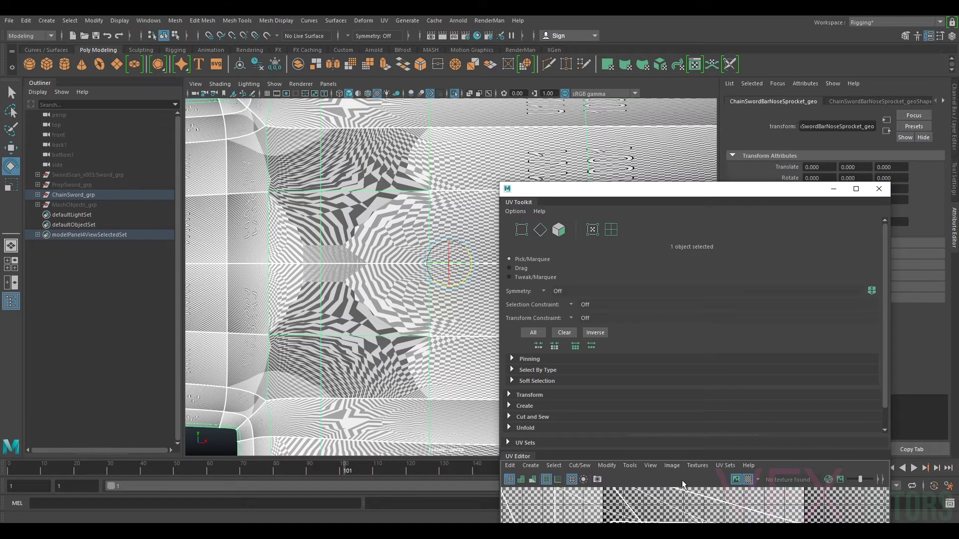
drag(518, 203, 955, 274)
drag(561, 140, 799, 141)
Turn off the checker map and apply Automatic UV mapping to the whole nose sprocket.
scroll(433, 241, down, 5)
alt+middle_drag(433, 240, 377, 235)
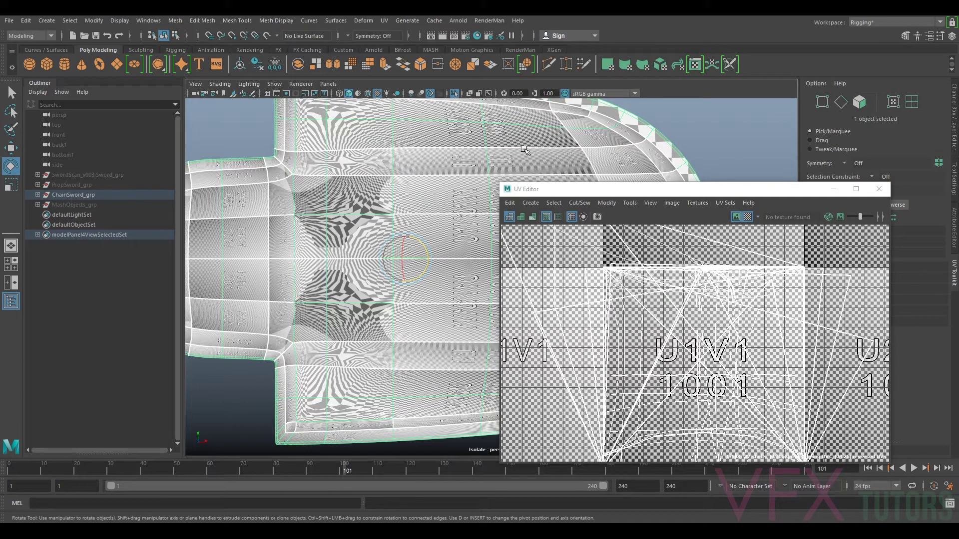
scroll(382, 212, down, 5)
alt+middle_drag(381, 211, 331, 191)
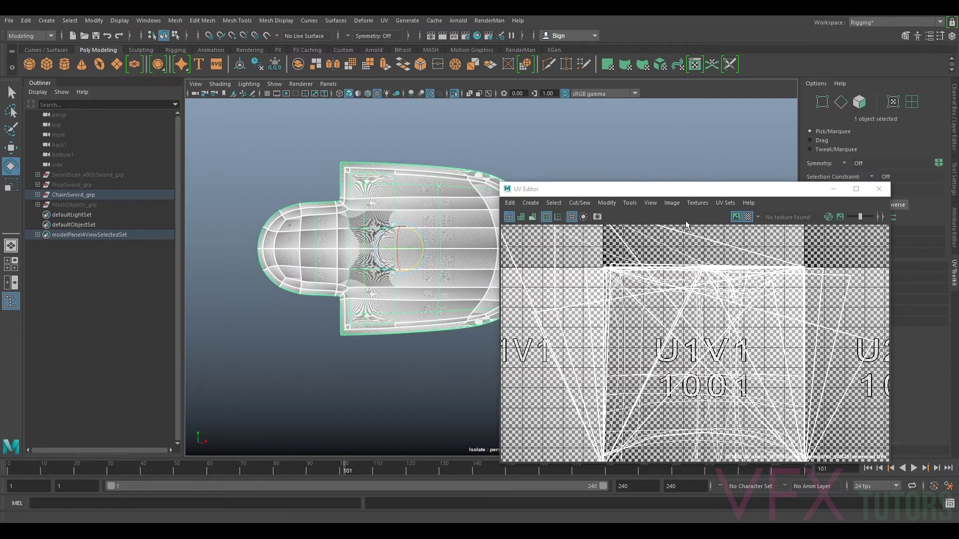
click(747, 218)
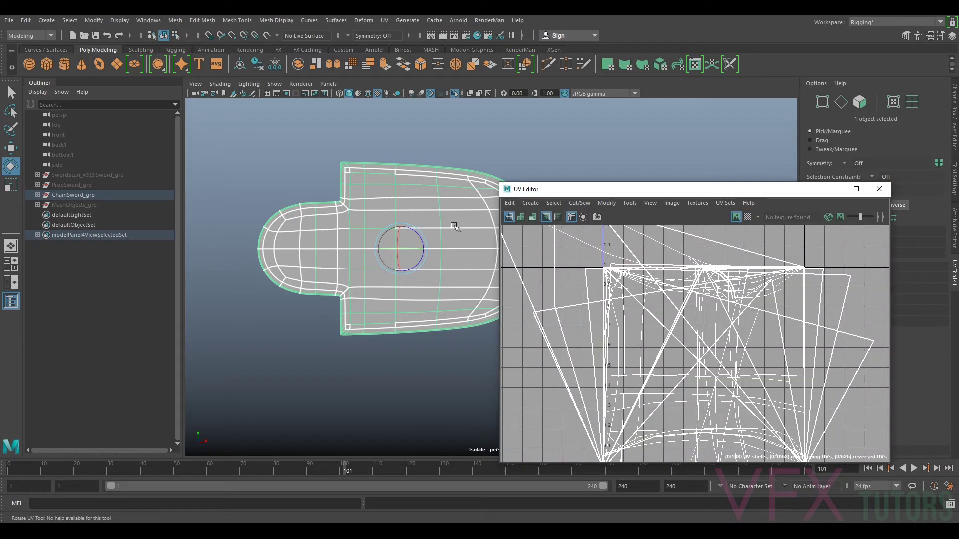
click(486, 153)
click(459, 199)
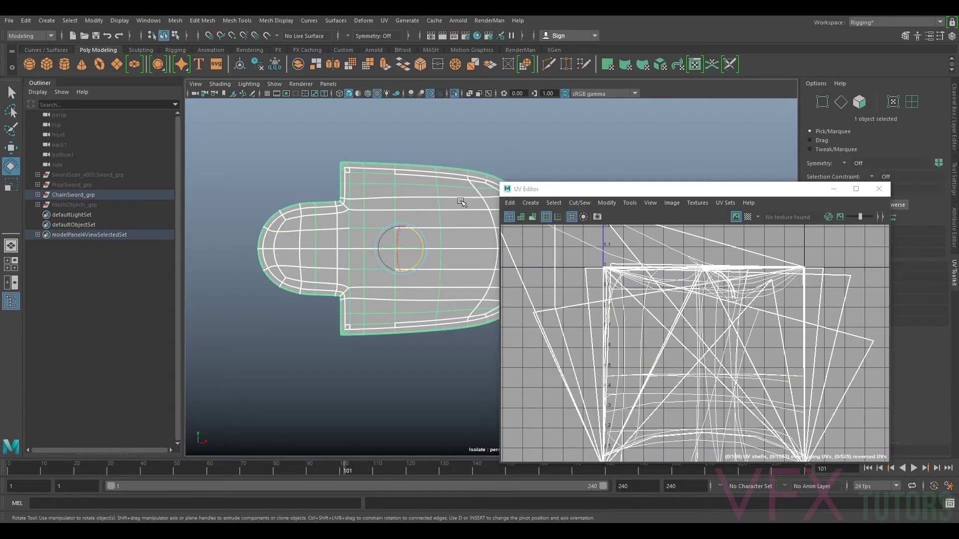
click(528, 202)
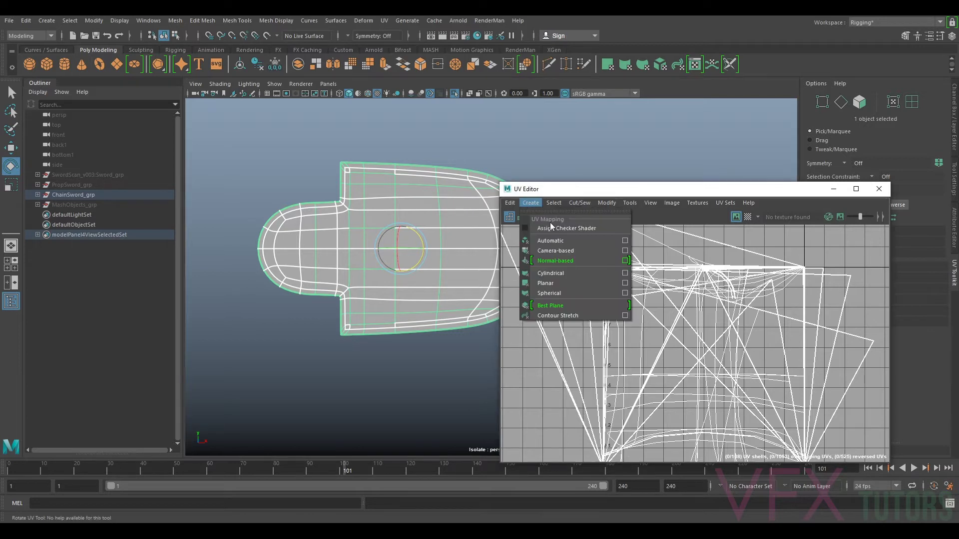
click(550, 241)
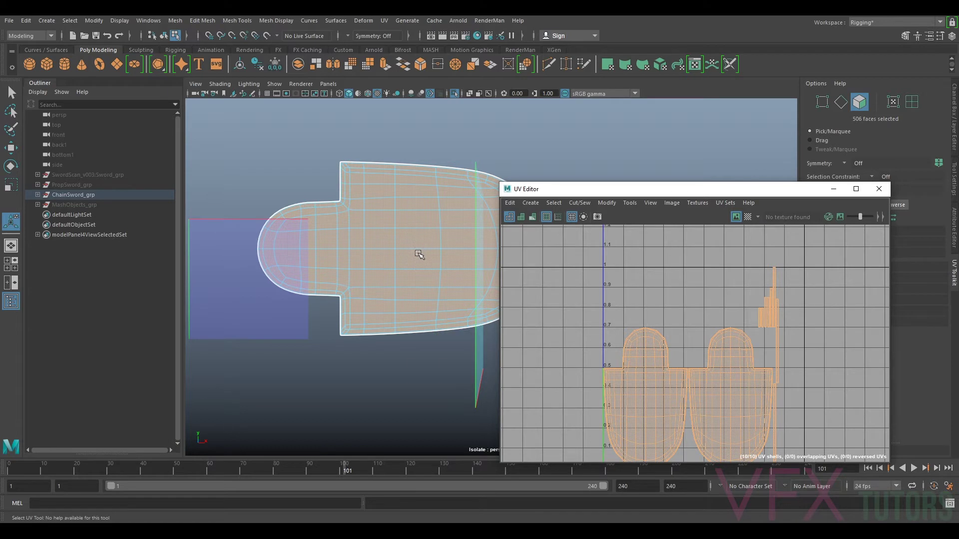
Turn the checker map back on and inspect the new UV projection on the sprocket's face and edges.
scroll(702, 391, down, 1)
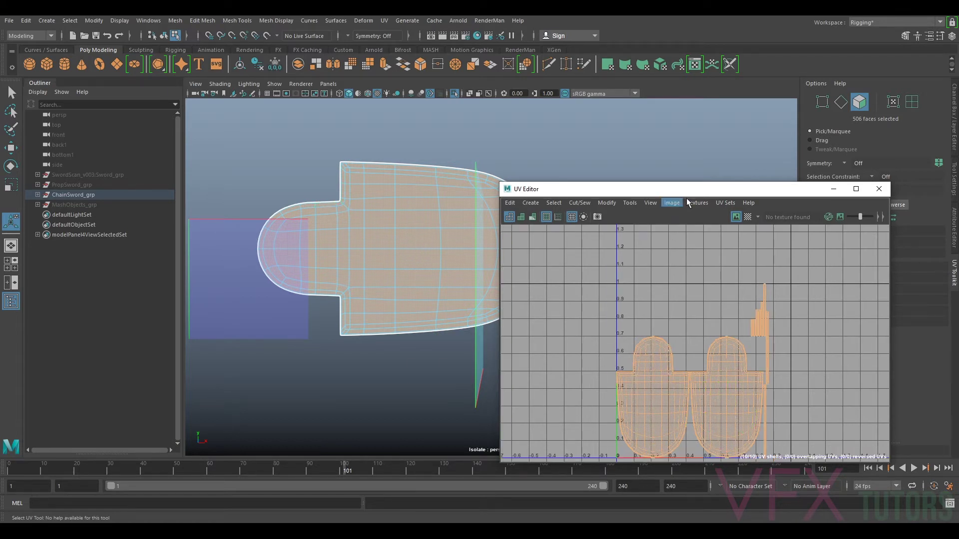
click(747, 217)
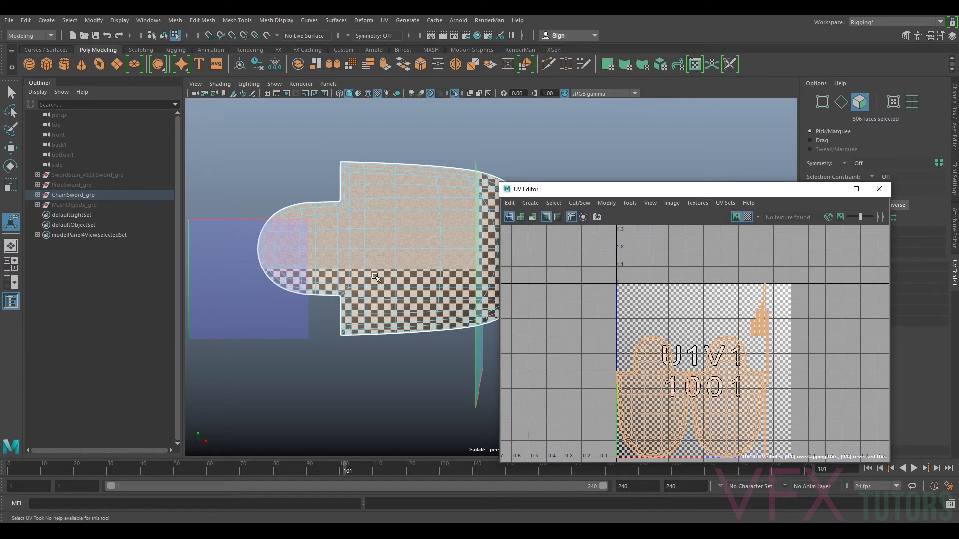
scroll(374, 276, up, 5)
scroll(360, 274, down, 3)
alt+drag(335, 245, 457, 256)
alt+middle_drag(760, 369, 721, 342)
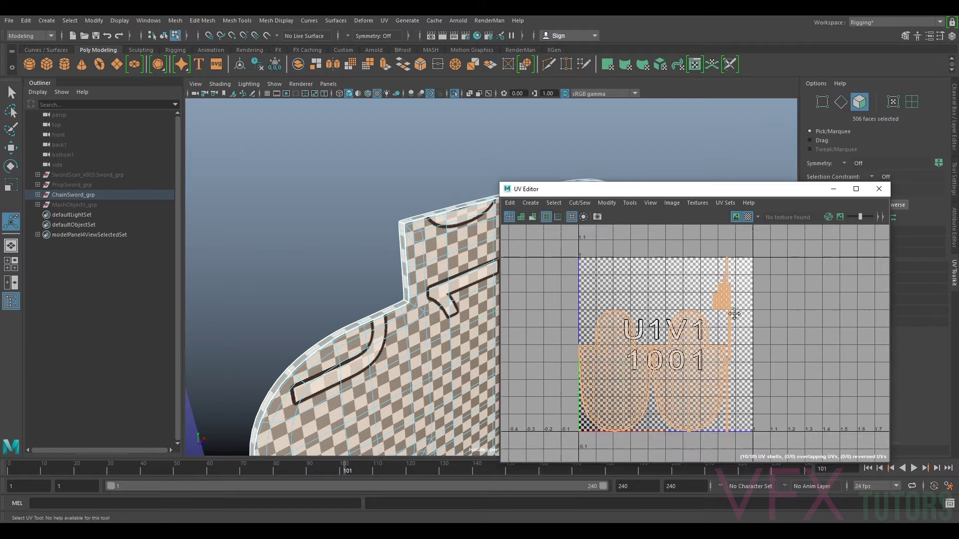
Switch to UV shell selection and select one of the narrow edge-strip shells beside the large face shells.
scroll(734, 317, up, 2)
mouse_move(393, 316)
alt+mouse_down()
mouse_move(377, 341)
mouse_move(360, 250)
mouse_move(400, 265)
mouse_move(430, 306)
mouse_move(417, 328)
mouse_move(379, 317)
alt+mouse_up()
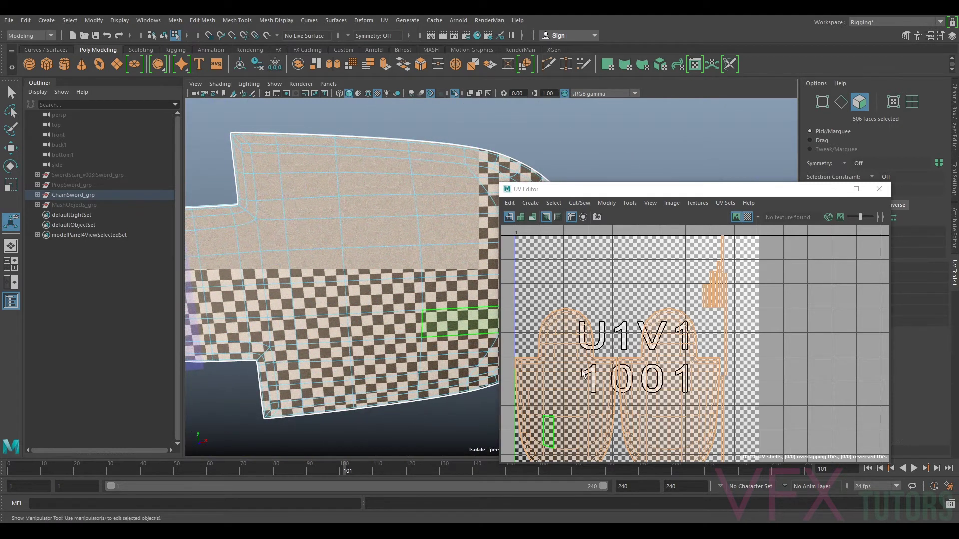
alt+middle_drag(728, 377, 763, 307)
click(763, 307)
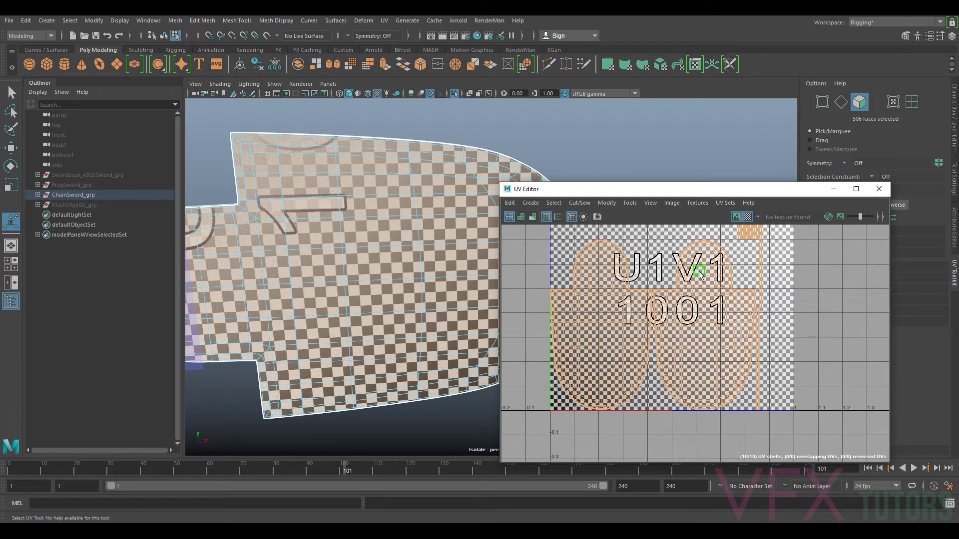
scroll(736, 282, up, 10)
double_click(621, 345)
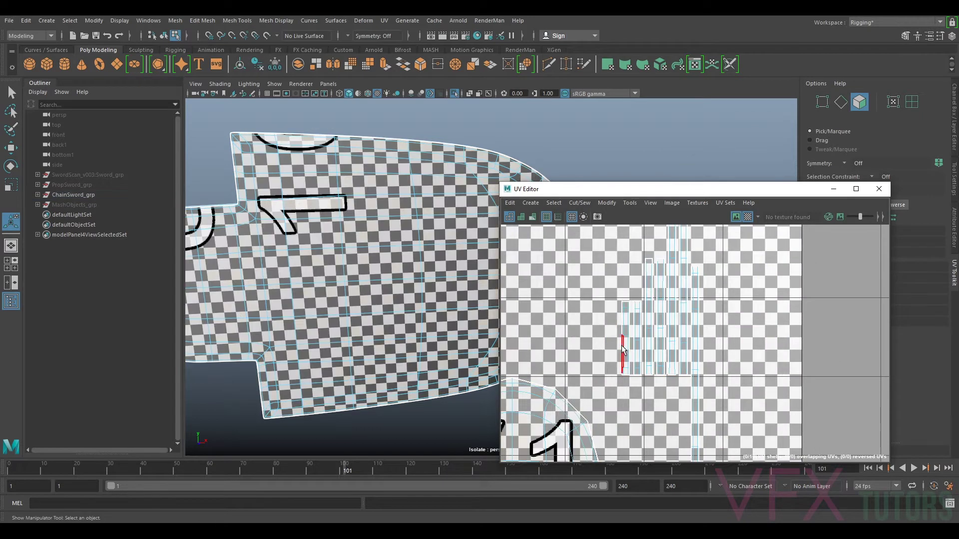
right_drag(621, 346, 618, 324)
click(624, 322)
Select each large face shell in turn and check which side of the sprocket it belongs to.
alt+drag(431, 302, 404, 321)
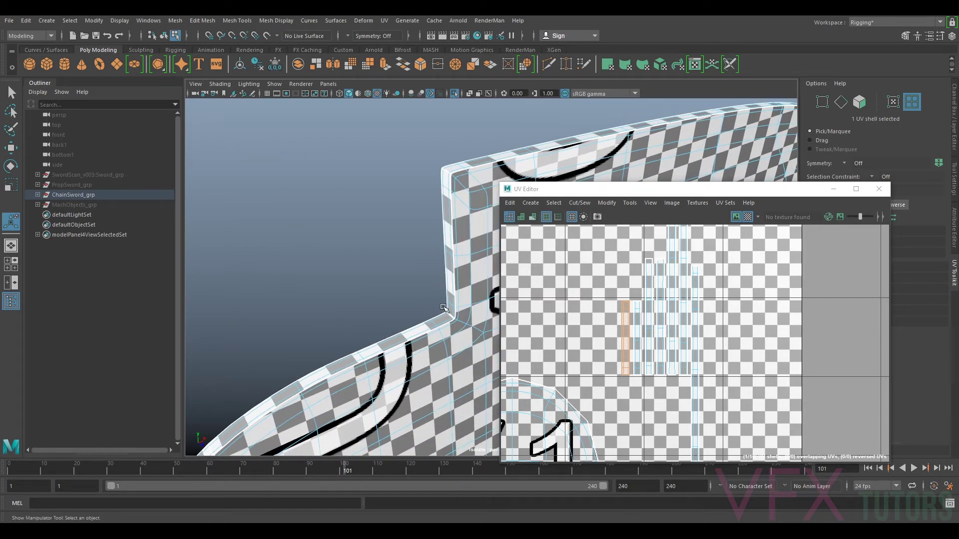
click(465, 322)
scroll(684, 302, down, 3)
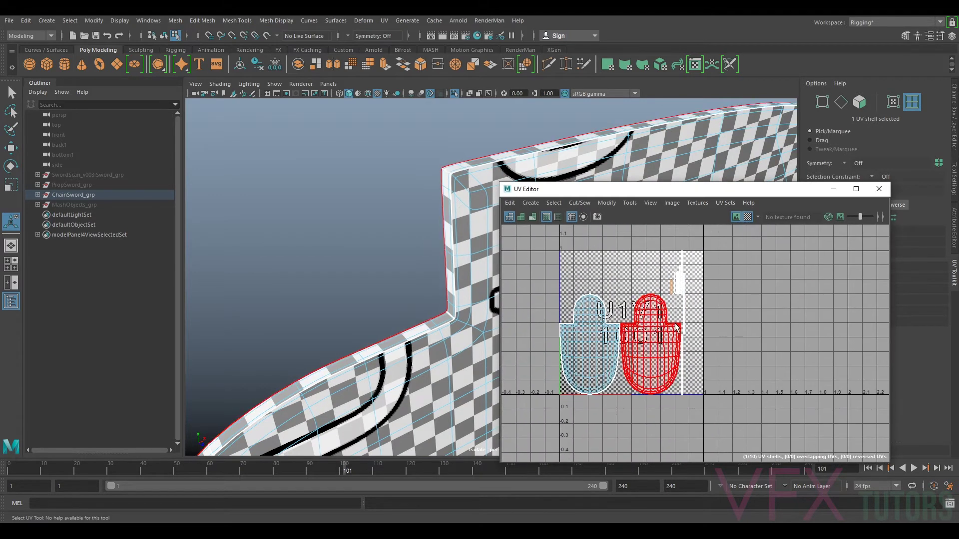
scroll(682, 322, up, 3)
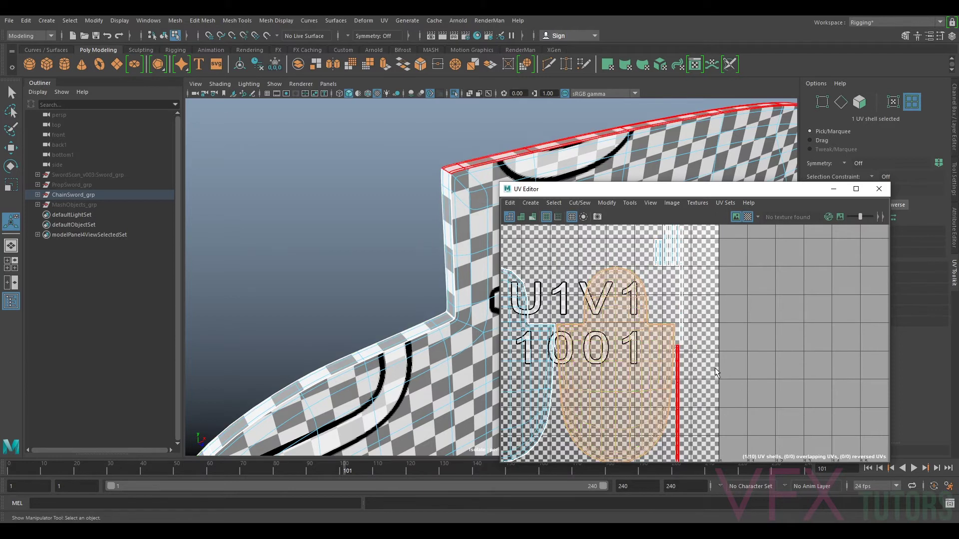
alt+middle_drag(713, 369, 777, 305)
click(593, 304)
scroll(410, 280, down, 6)
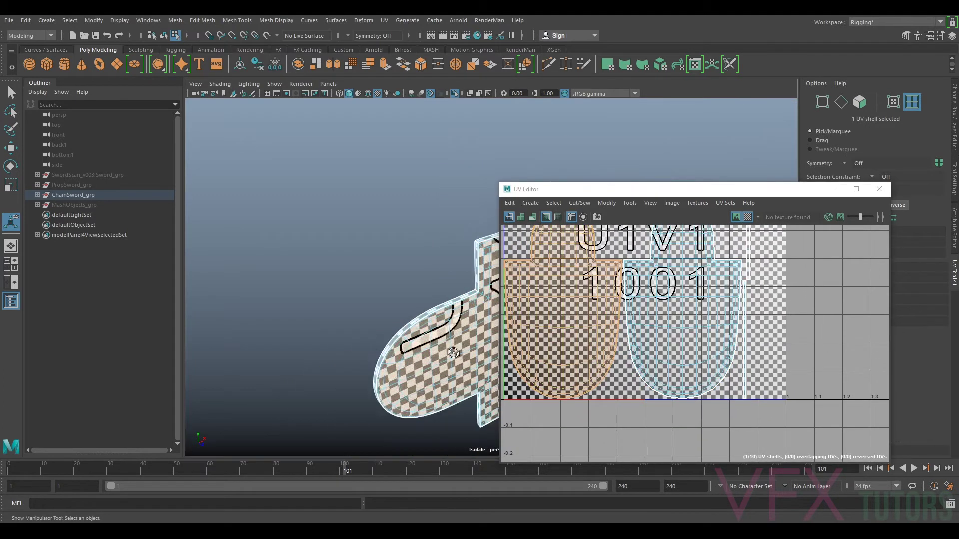
alt+drag(440, 345, 310, 336)
scroll(704, 309, down, 3)
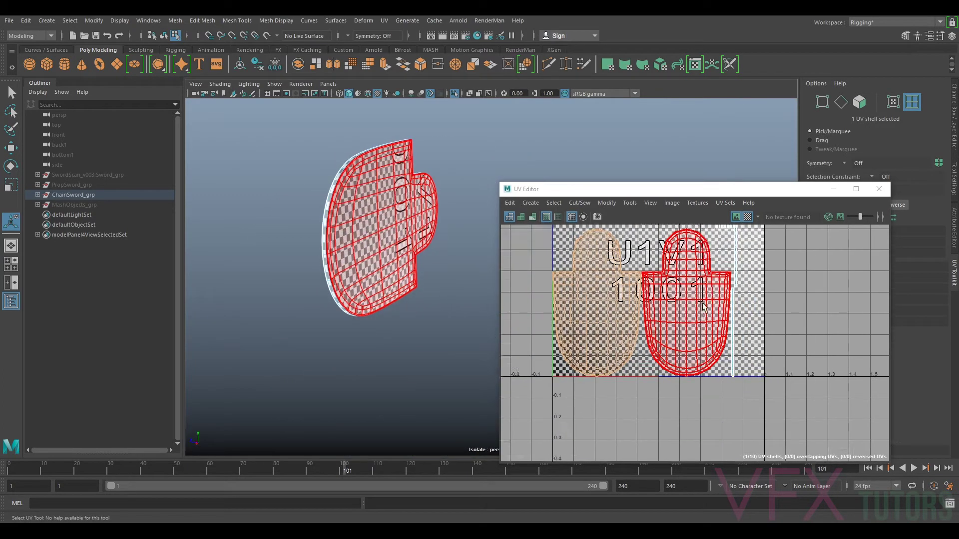
Select all the narrow edge-strip shells together to see which rim faces of the sprocket they cover.
alt+middle_drag(724, 261, 633, 341)
drag(675, 242, 626, 309)
scroll(624, 320, up, 2)
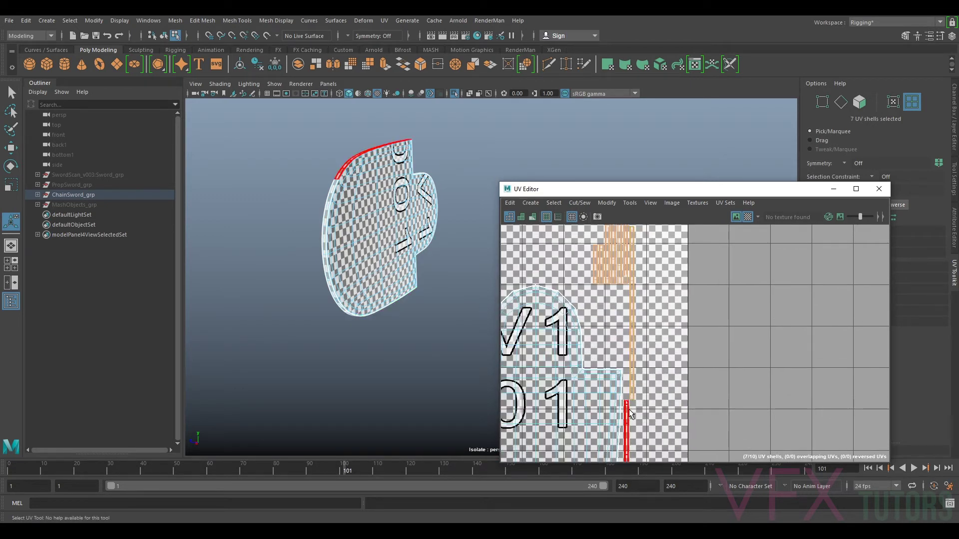
shift+click(625, 430)
alt+middle_drag(645, 271, 676, 298)
middle_click(438, 278)
scroll(600, 304, down, 5)
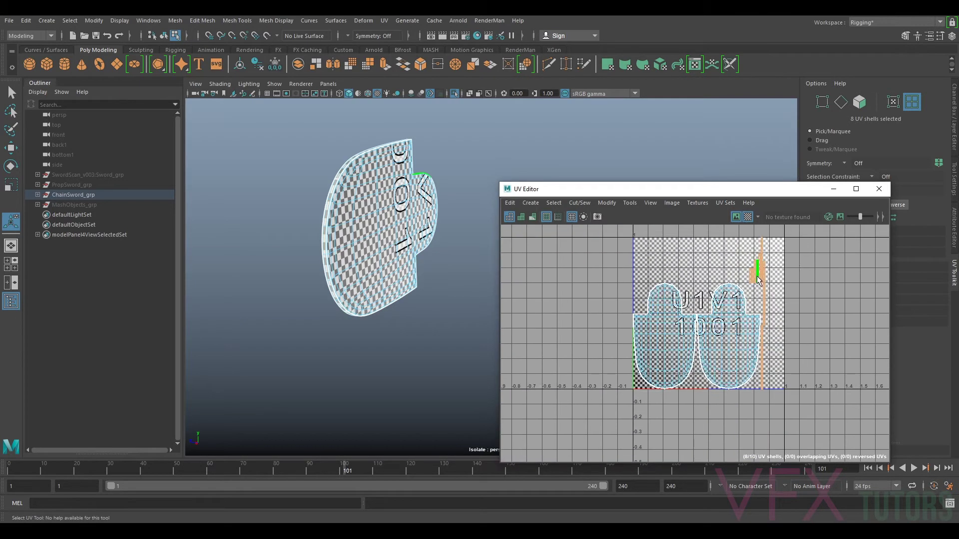
Select every UV shell, then reposition the UV Editor window and view the sprocket's face head-on.
drag(790, 233, 630, 403)
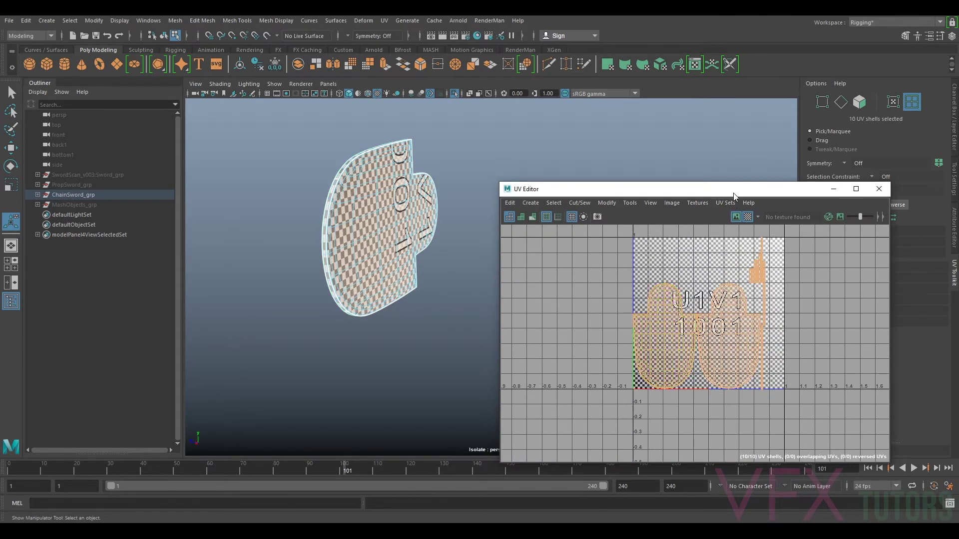
drag(734, 193, 674, 133)
alt+drag(240, 339, 377, 336)
scroll(378, 317, down, 5)
alt+middle_drag(424, 308, 332, 353)
alt+drag(332, 353, 347, 358)
click(348, 284)
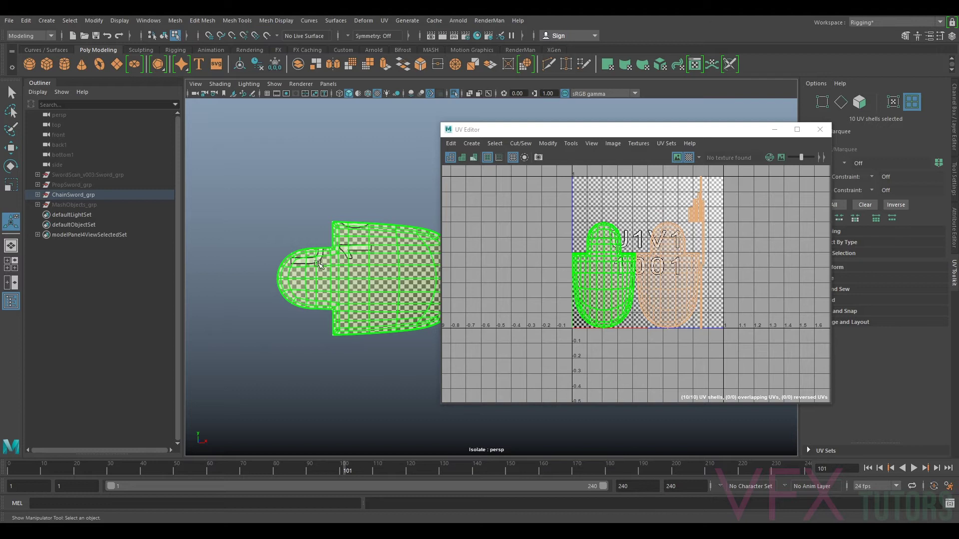
alt+middle_drag(398, 271, 362, 277)
scroll(361, 279, up, 3)
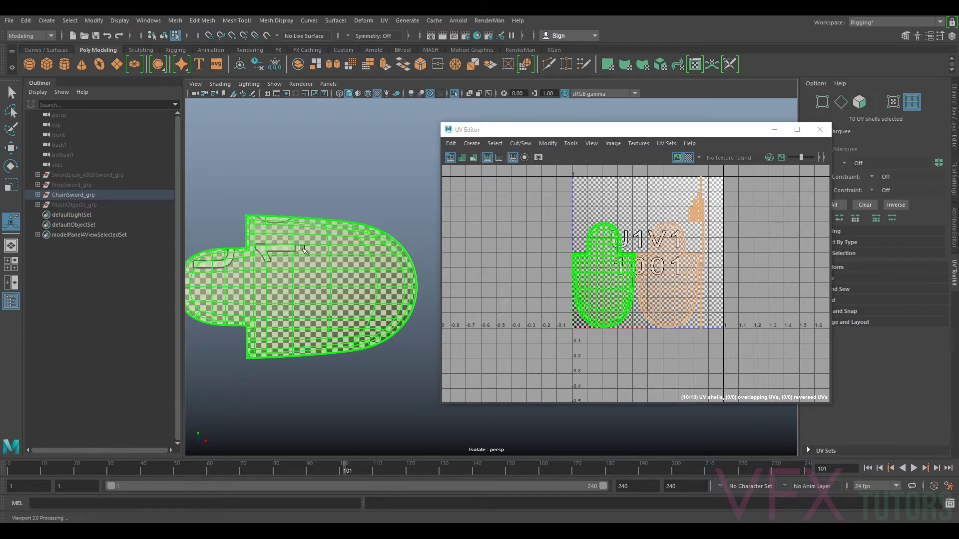
Compare the orientation of the sprocket's face in the viewport with its matching shell in the UV Editor.
click(427, 305)
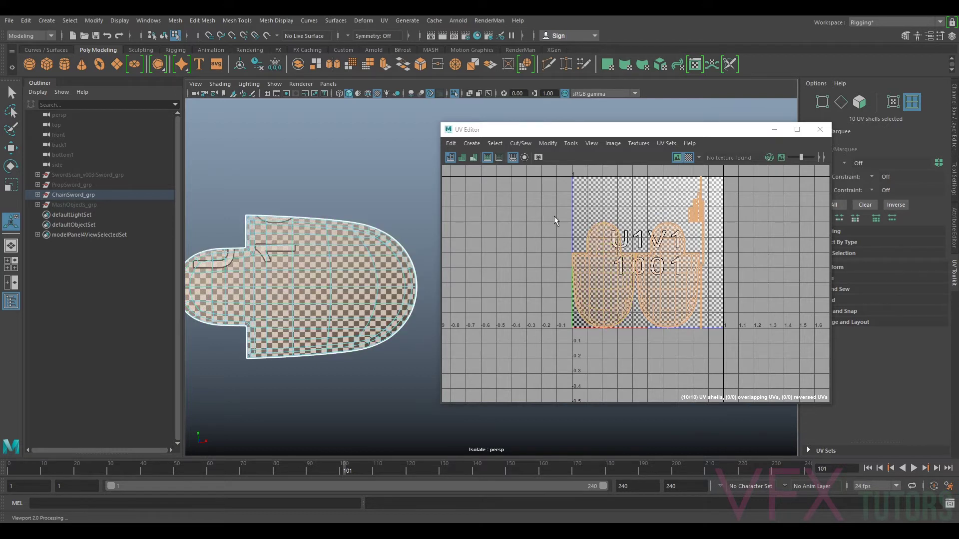
click(350, 341)
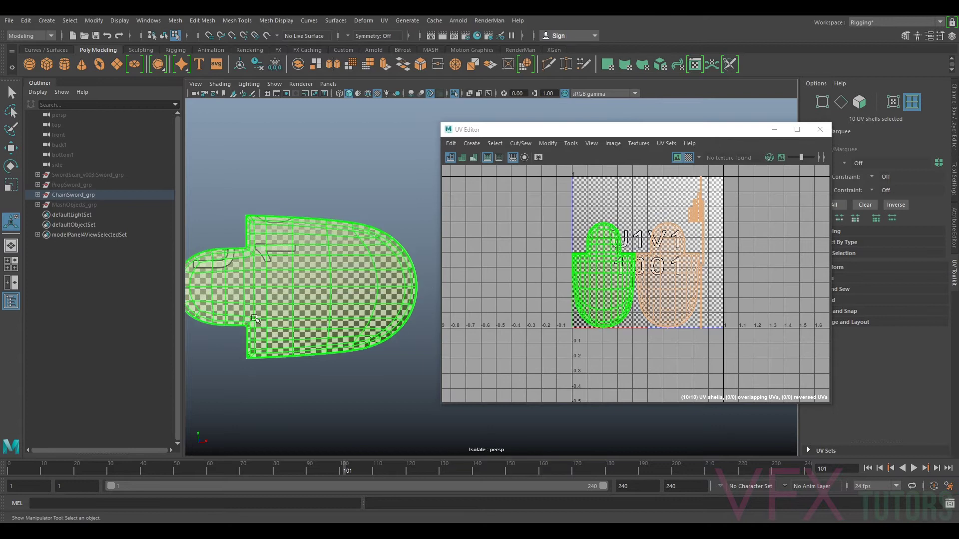
click(443, 285)
click(363, 293)
click(682, 272)
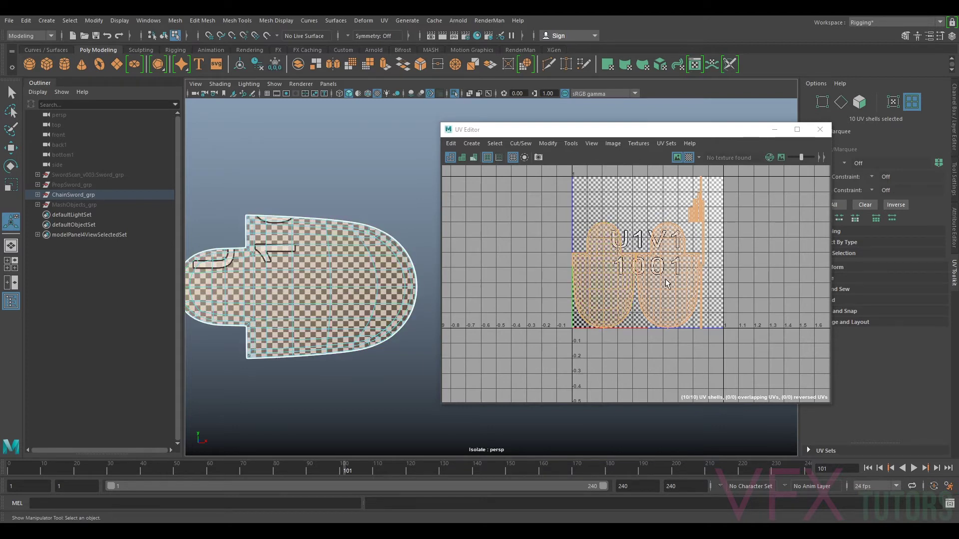
click(380, 260)
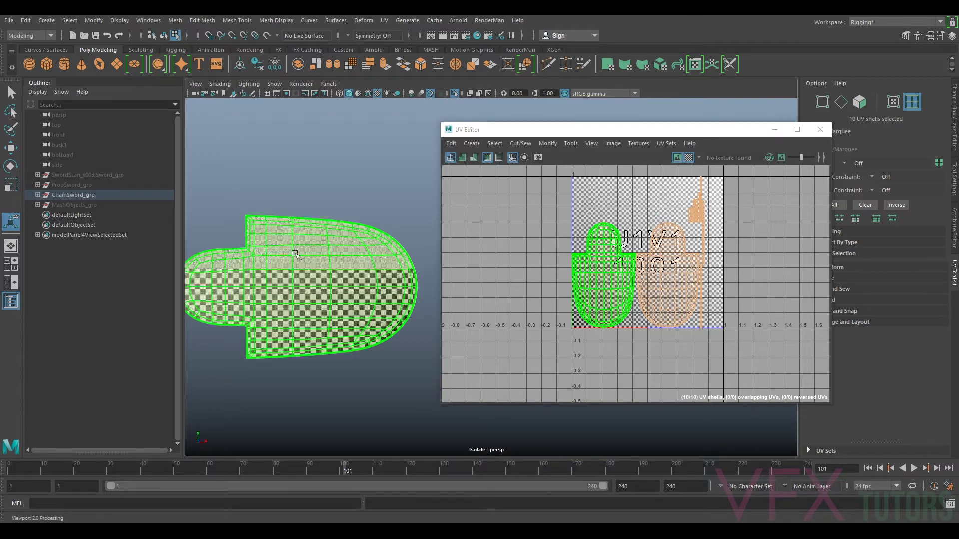
click(421, 299)
click(415, 282)
Rotate all the UV shells 90 degrees counterclockwise to match the sprocket's orientation in the viewport.
drag(722, 133, 674, 131)
click(809, 268)
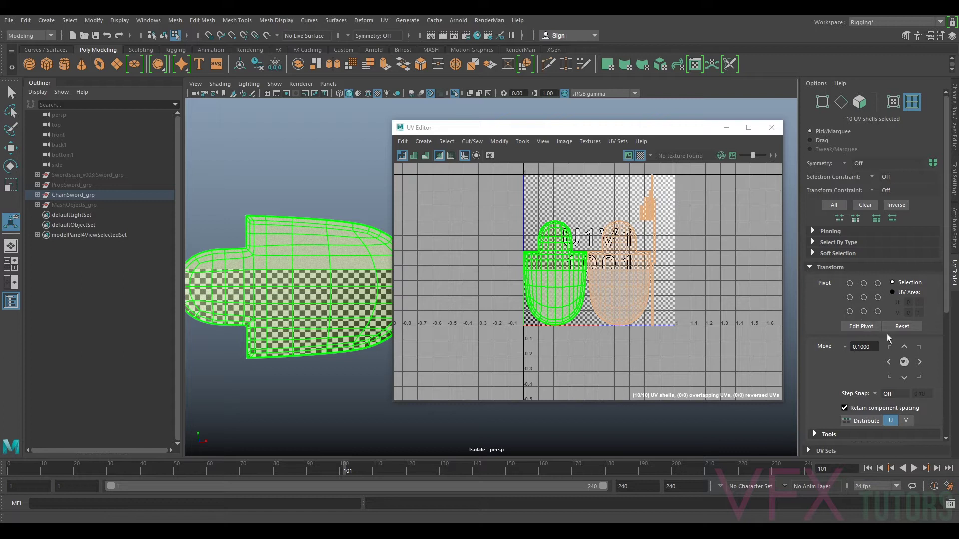
scroll(886, 327, down, 2)
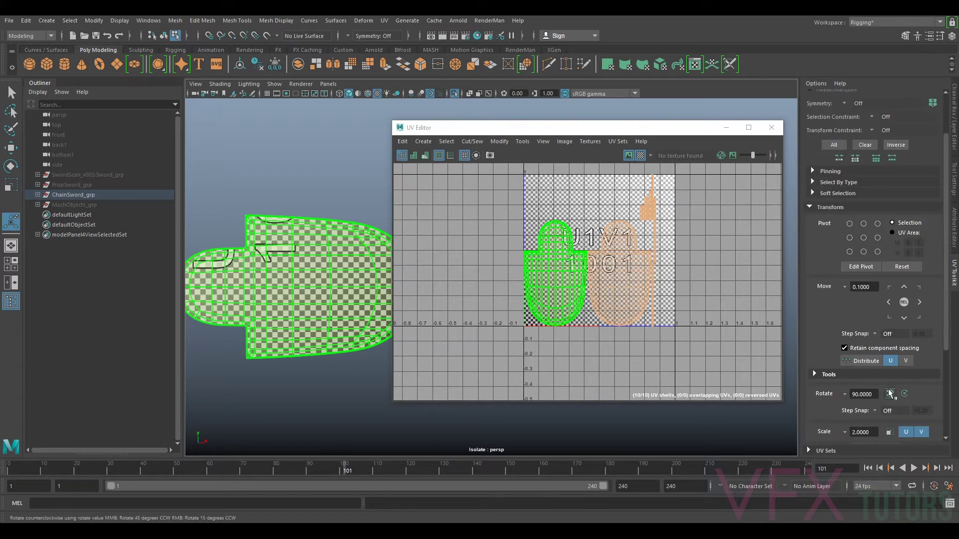
click(889, 394)
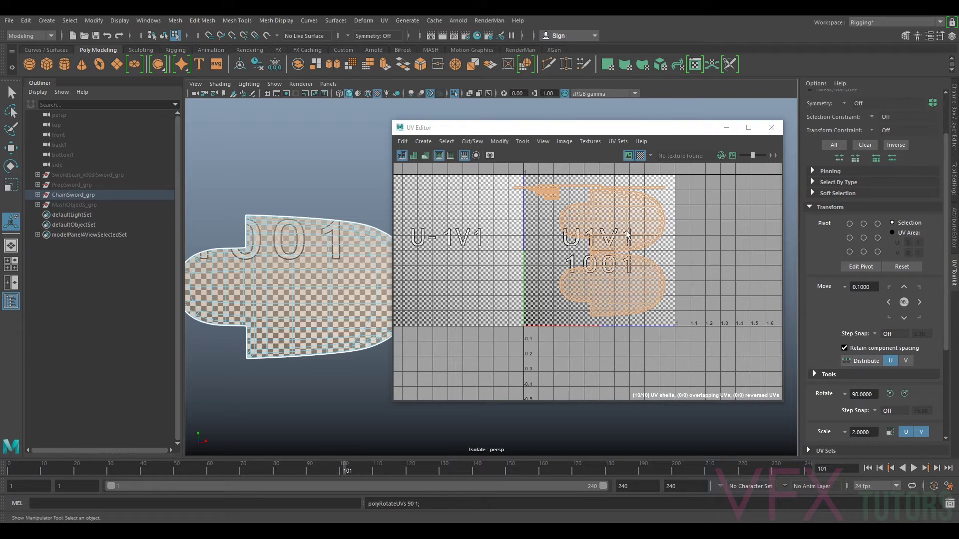
Arrange all the rotated UV shells inside the first UV tile with the automatic Layout.
scroll(910, 282, down, 5)
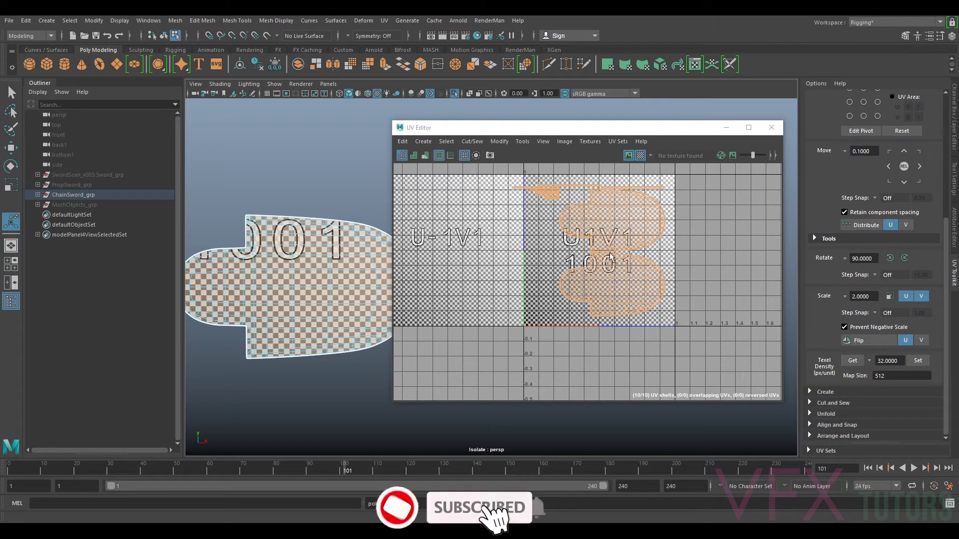
click(810, 436)
scroll(844, 373, down, 5)
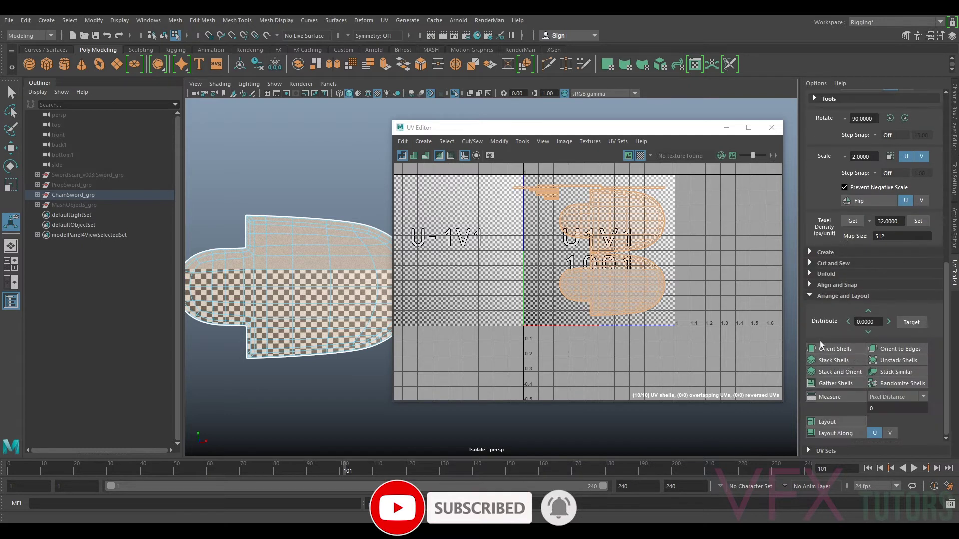
click(838, 421)
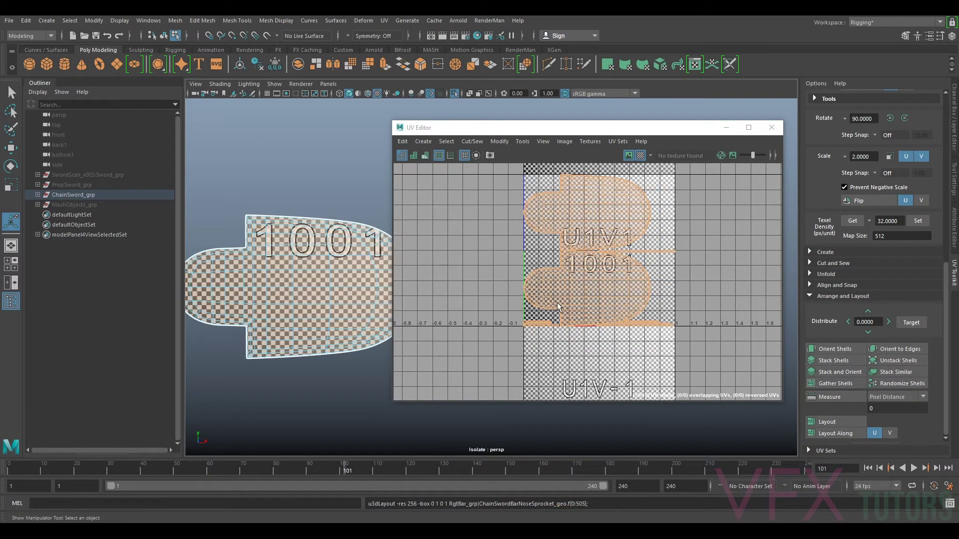
Examine how the two face shells and the edge strips are arranged and spaced in the UV tile.
click(592, 277)
scroll(599, 260, up, 3)
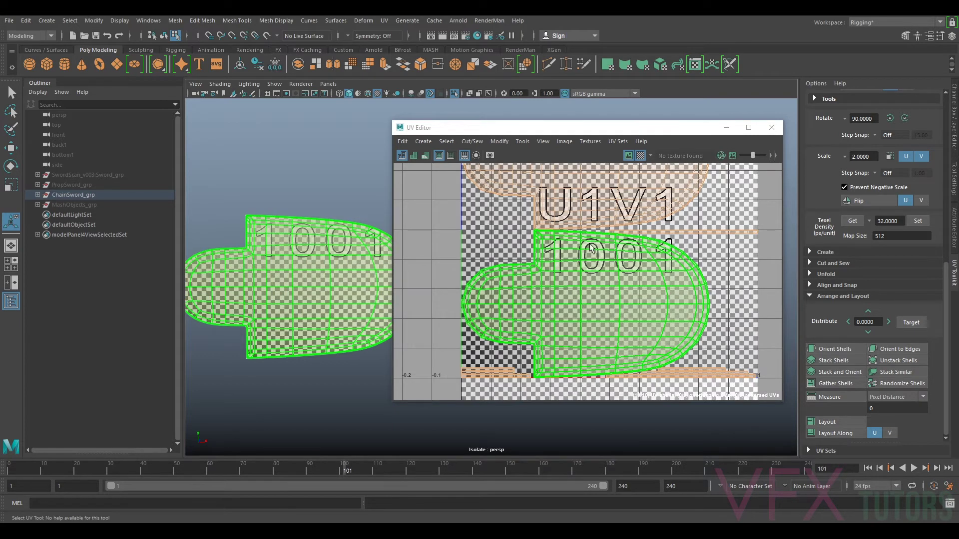
click(662, 231)
click(671, 227)
click(570, 366)
click(664, 210)
click(668, 254)
click(520, 247)
click(720, 233)
click(660, 276)
scroll(660, 276, up, 5)
scroll(675, 267, down, 6)
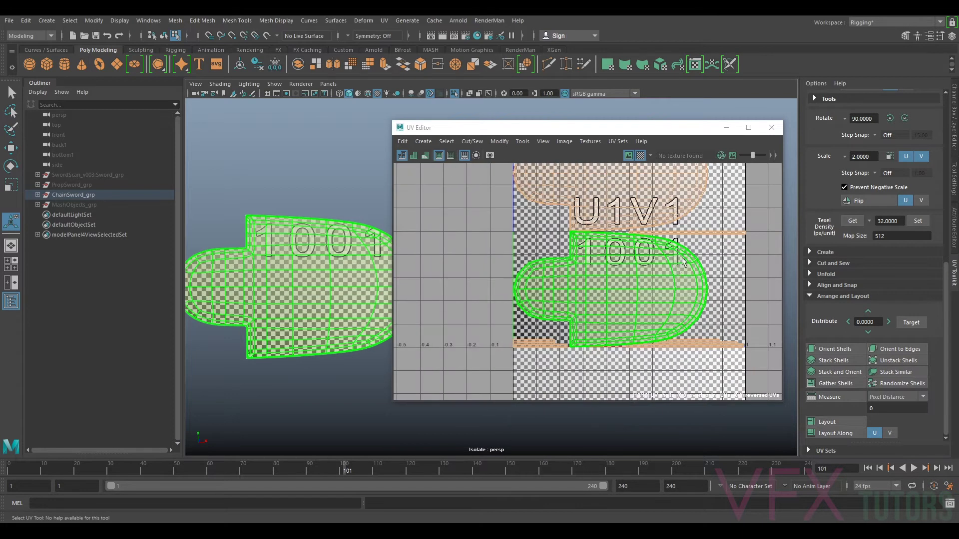
scroll(694, 246, down, 1)
alt+middle_drag(715, 229, 684, 266)
click(589, 210)
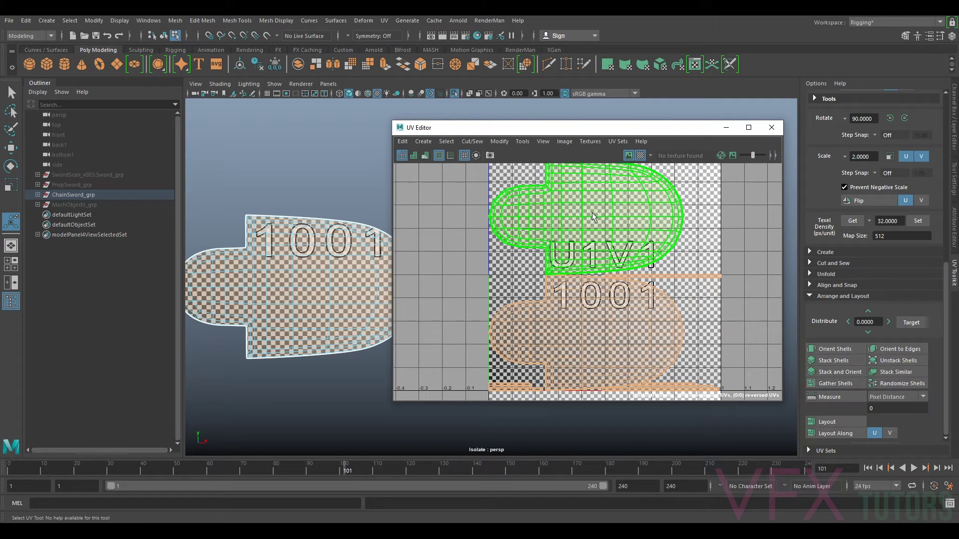
scroll(600, 223, up, 1)
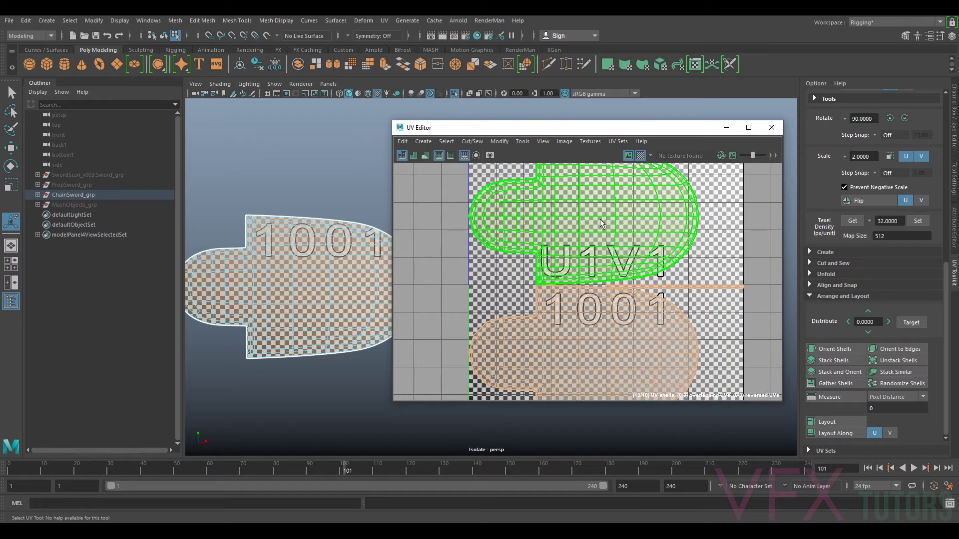
scroll(601, 223, down, 5)
scroll(613, 243, up, 2)
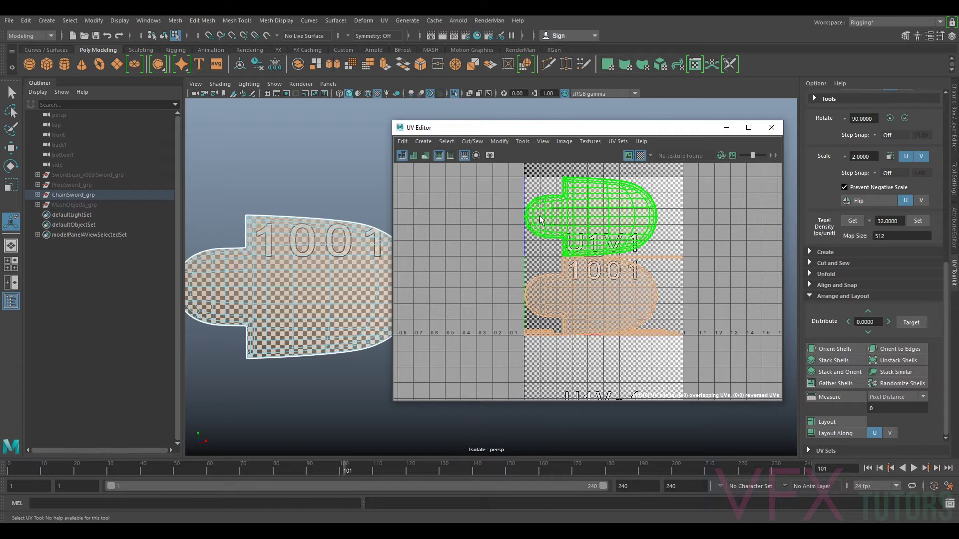
Scale all the UV shells down uniformly to about half size and get the upper face shell's texel density.
click(464, 294)
key(r)
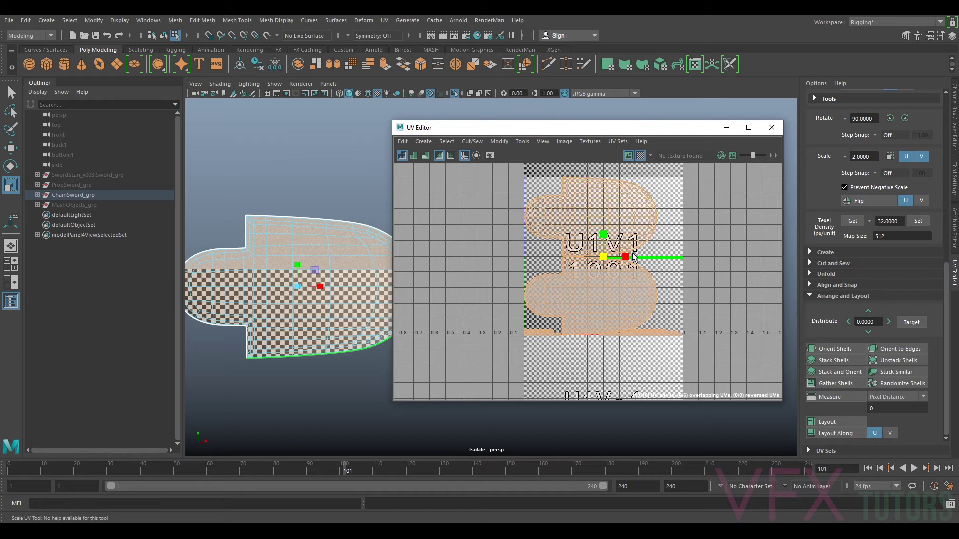
drag(603, 258, 594, 266)
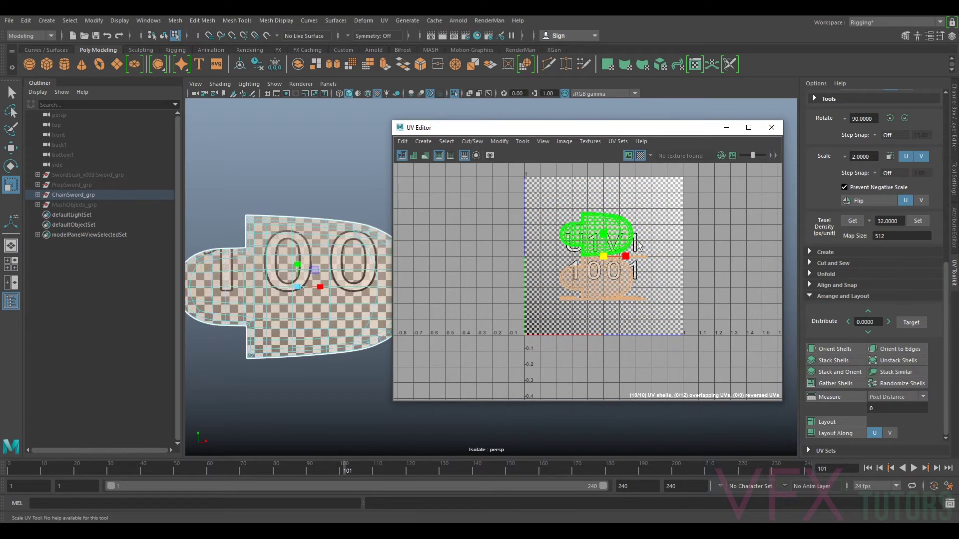
click(594, 226)
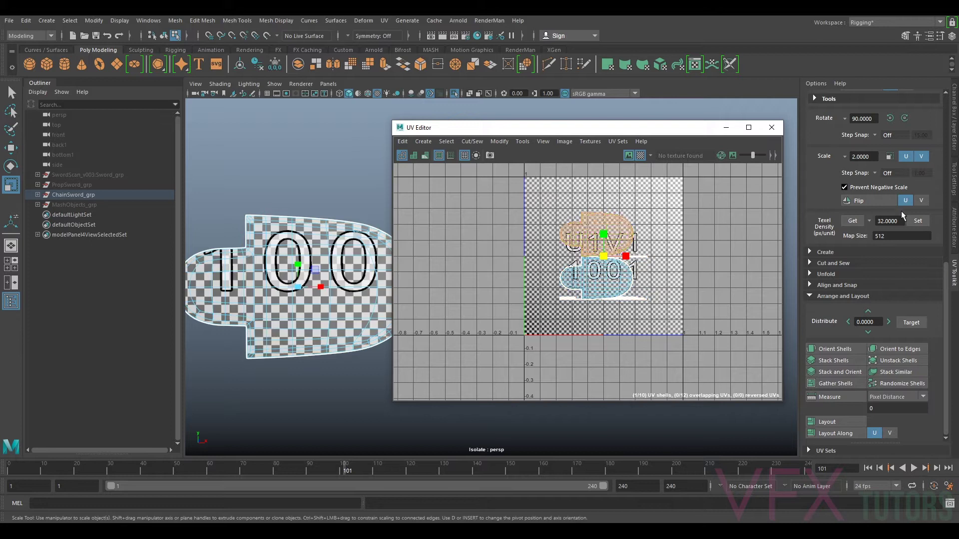
click(852, 221)
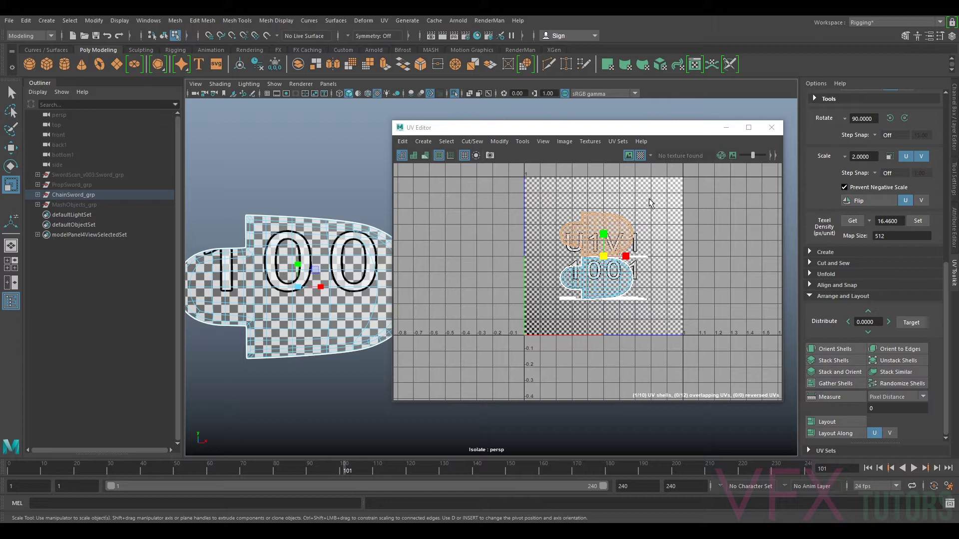
Select all the UV shells and move them together to the lower right corner of the first UV tile.
drag(532, 313, 663, 245)
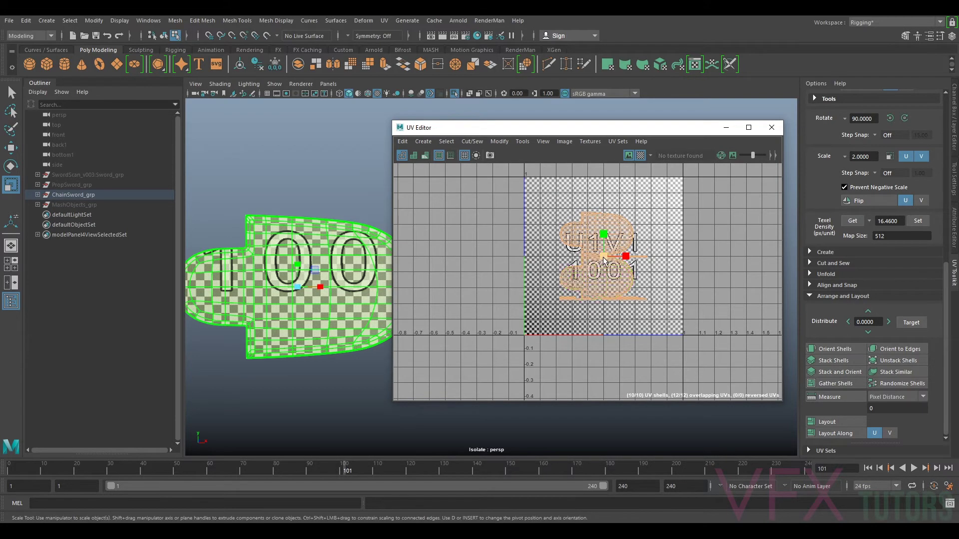
key(w)
drag(605, 257, 647, 295)
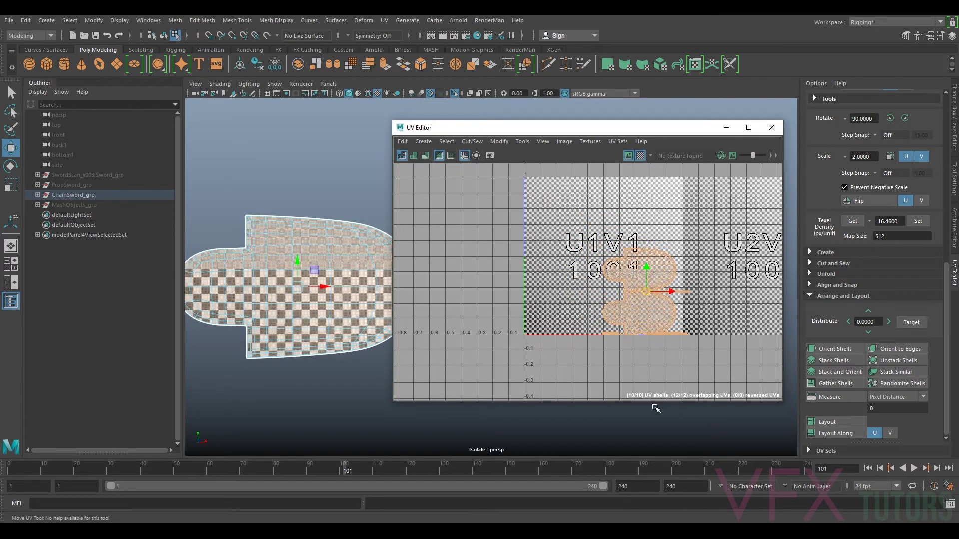
alt+drag(296, 300, 325, 310)
scroll(645, 275, down, 6)
key(F8)
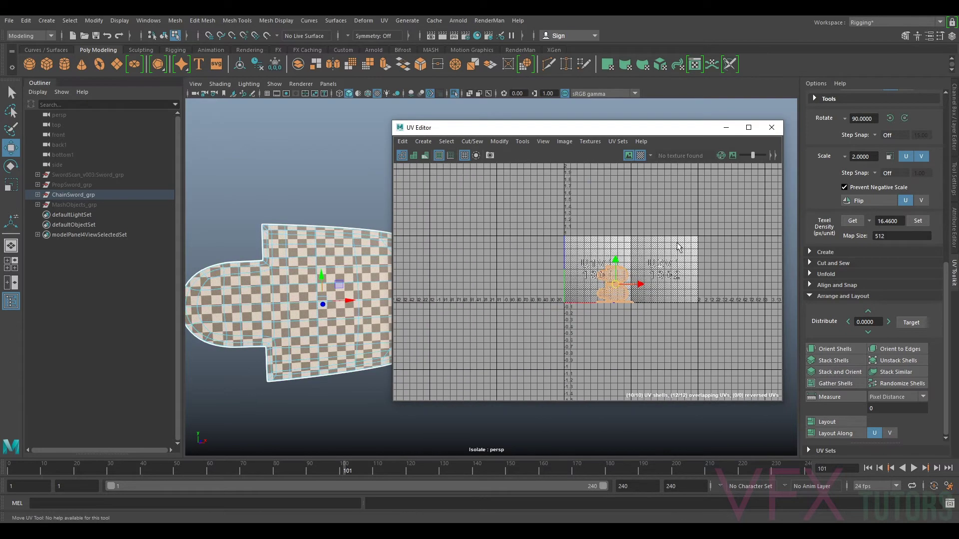
Select both sprocket face shells and move them together up and to the left, clear of the narrow edge strips.
scroll(648, 283, up, 10)
key(F8)
key(F8)
alt+middle_drag(646, 217, 623, 265)
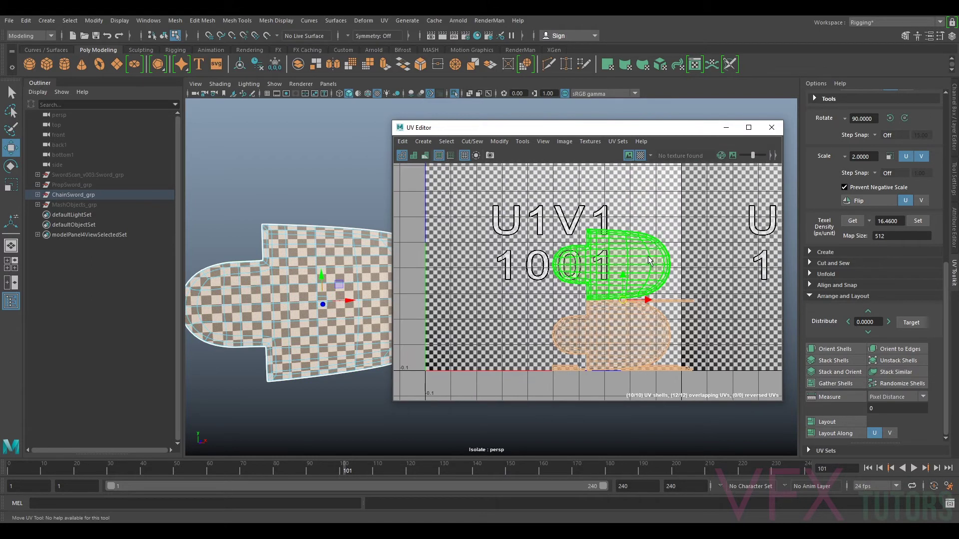
click(648, 265)
alt+middle_drag(692, 311, 717, 279)
shift+click(634, 305)
drag(638, 270, 555, 233)
Select the uppermost narrow edge strip shell and examine where it lies along the sprocket's rounded end on the model.
alt+middle_drag(625, 277, 637, 246)
scroll(637, 247, up, 3)
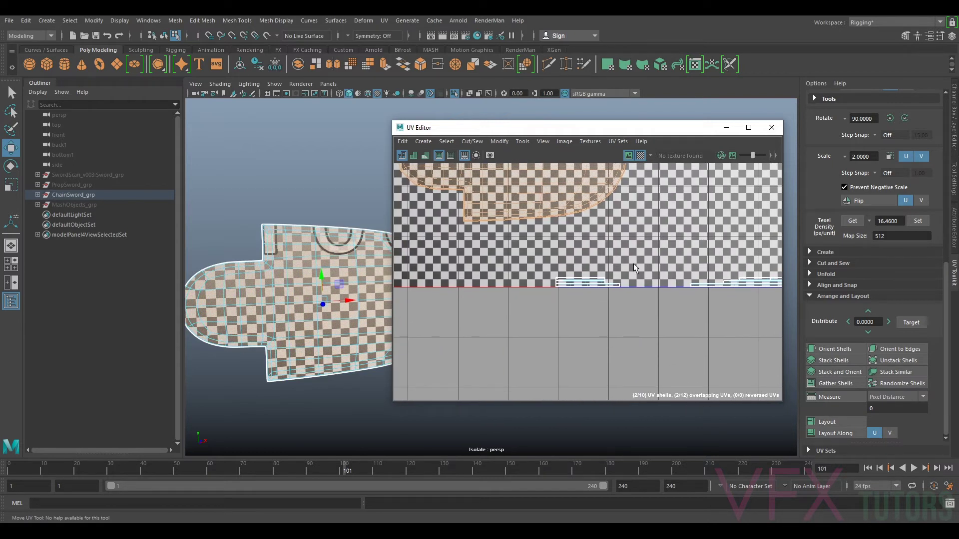
click(586, 283)
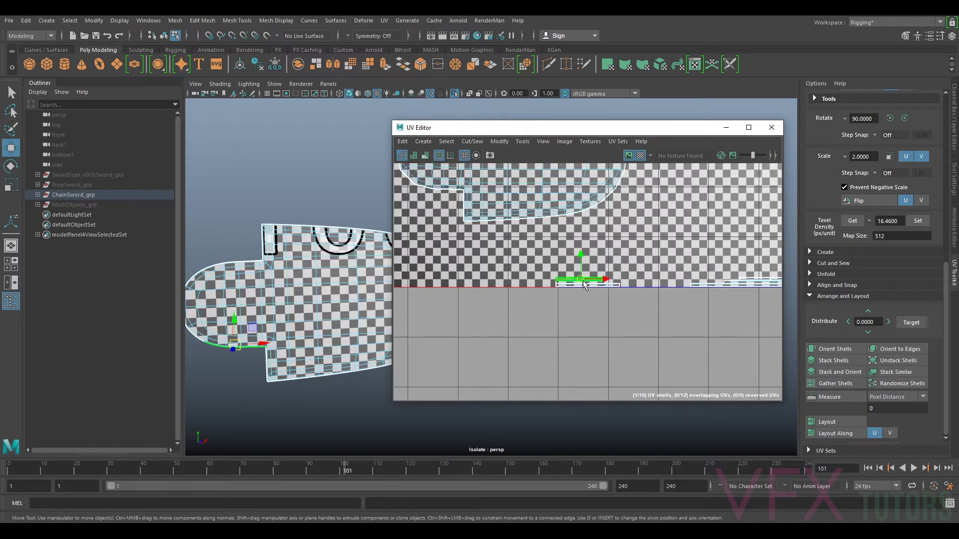
alt+drag(365, 292, 385, 289)
scroll(331, 301, up, 4)
scroll(328, 310, up, 3)
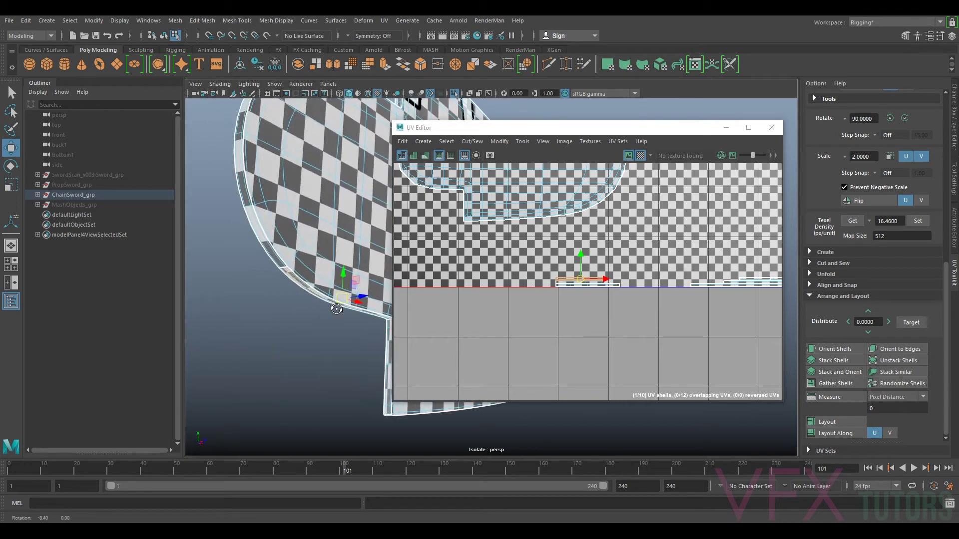
scroll(615, 283, up, 2)
Select the short end edge of the uppermost edge strip and sew it to its adjoining strip.
click(552, 282)
right_drag(552, 282, 555, 253)
scroll(564, 283, up, 1)
scroll(567, 281, up, 1)
click(571, 277)
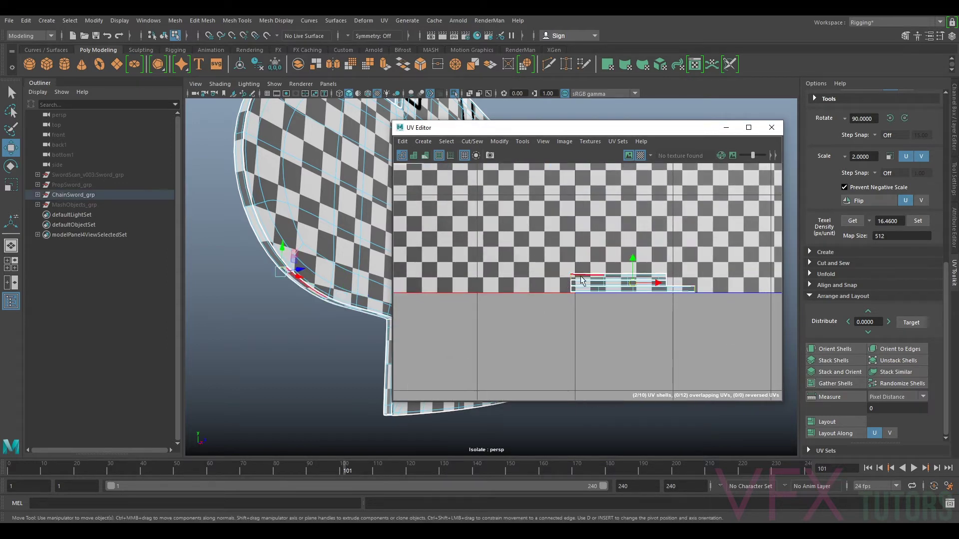
scroll(559, 273, up, 5)
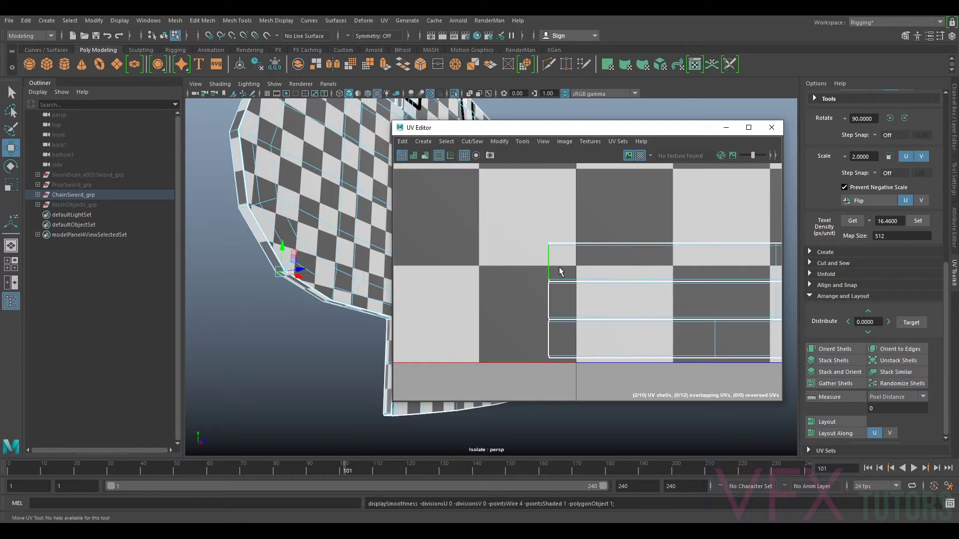
double_click(549, 263)
scroll(549, 264, up, 3)
scroll(567, 249, down, 4)
alt+middle_drag(628, 258, 511, 263)
scroll(702, 239, down, 3)
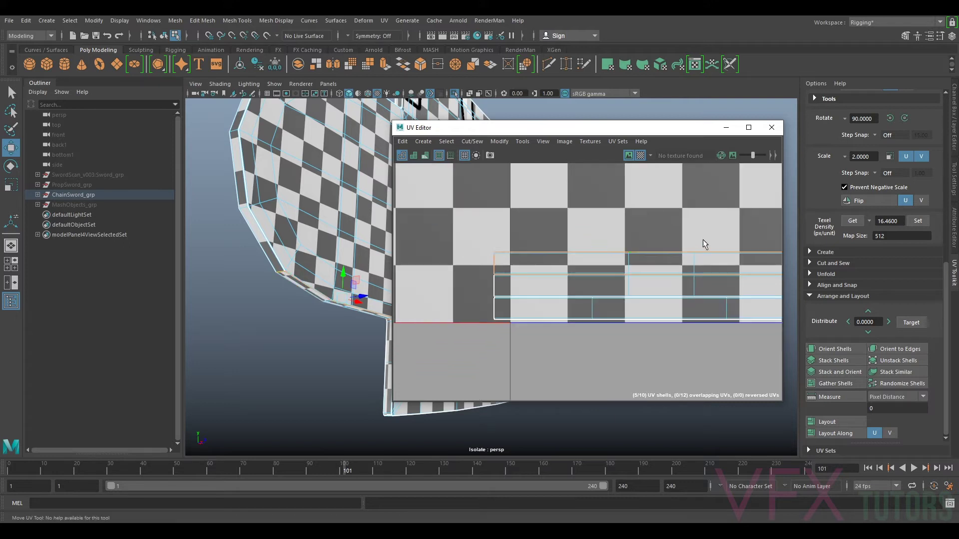
alt+middle_drag(694, 232, 631, 241)
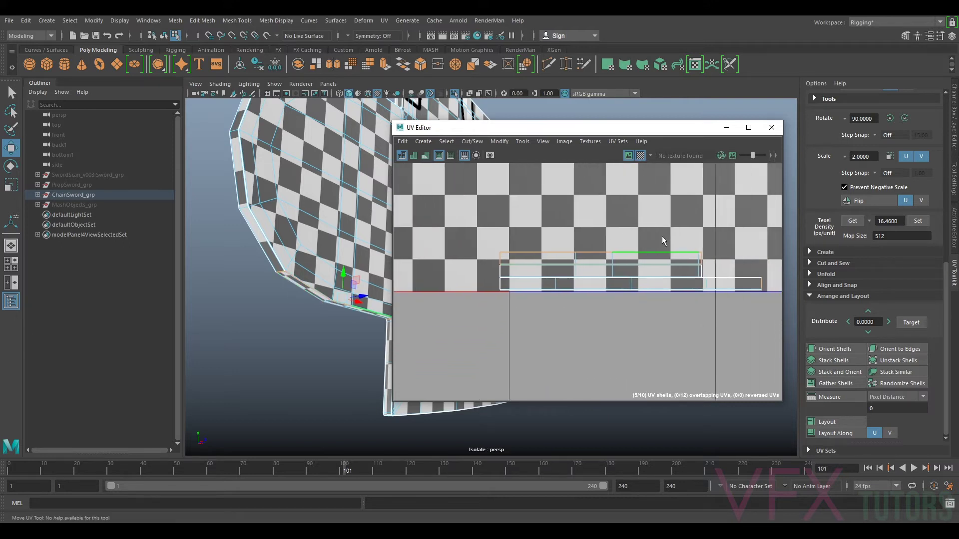
drag(719, 221, 513, 278)
scroll(514, 278, up, 8)
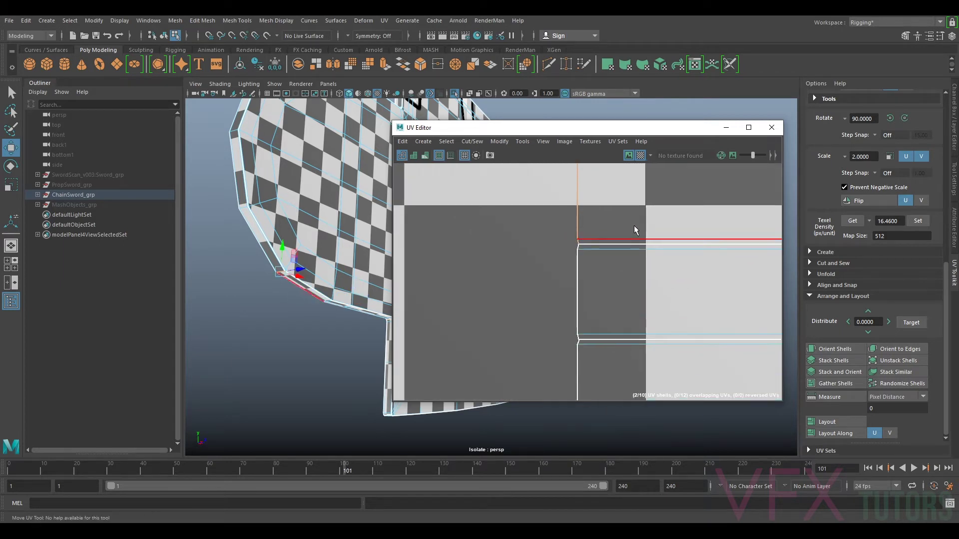
click(809, 265)
click(832, 314)
Select the whole sewn, distorted edge strip shell and unfold it.
key(e)
scroll(638, 251, down, 5)
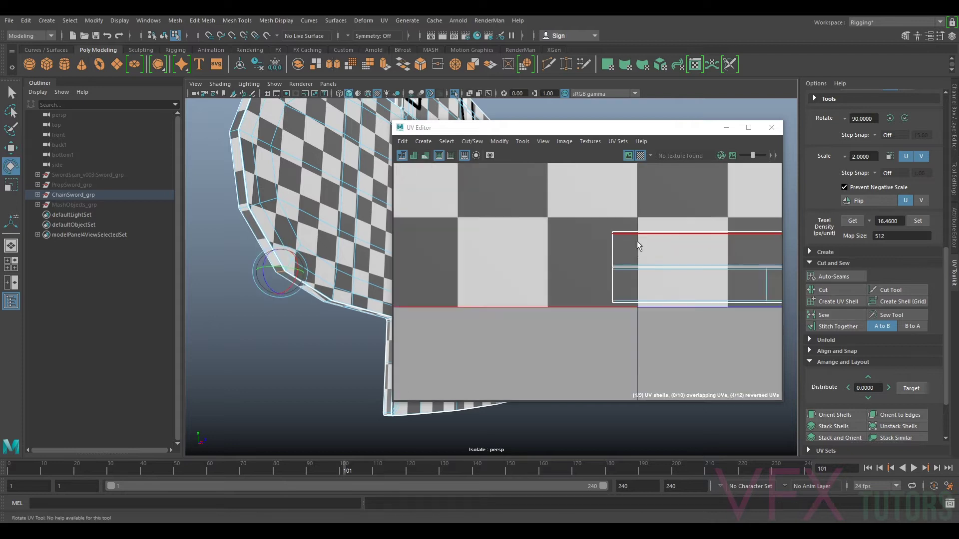
scroll(639, 248, down, 2)
alt+middle_drag(749, 245, 531, 274)
scroll(652, 273, down, 2)
alt+middle_drag(681, 272, 630, 281)
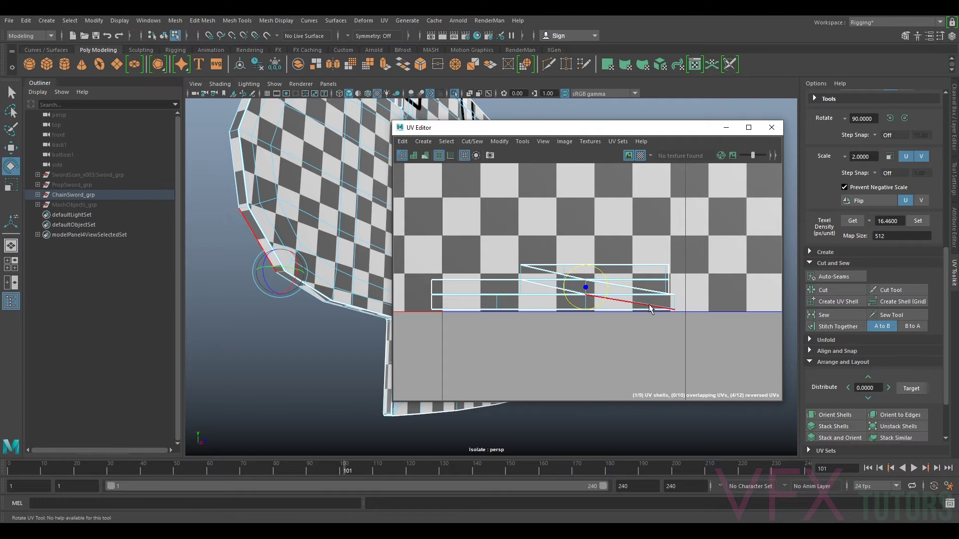
right_drag(648, 306, 661, 304)
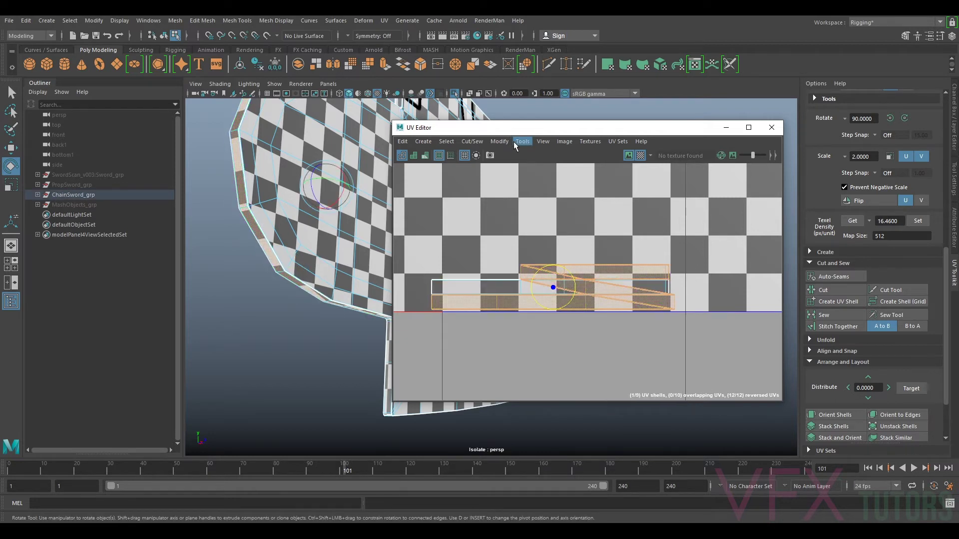
click(499, 142)
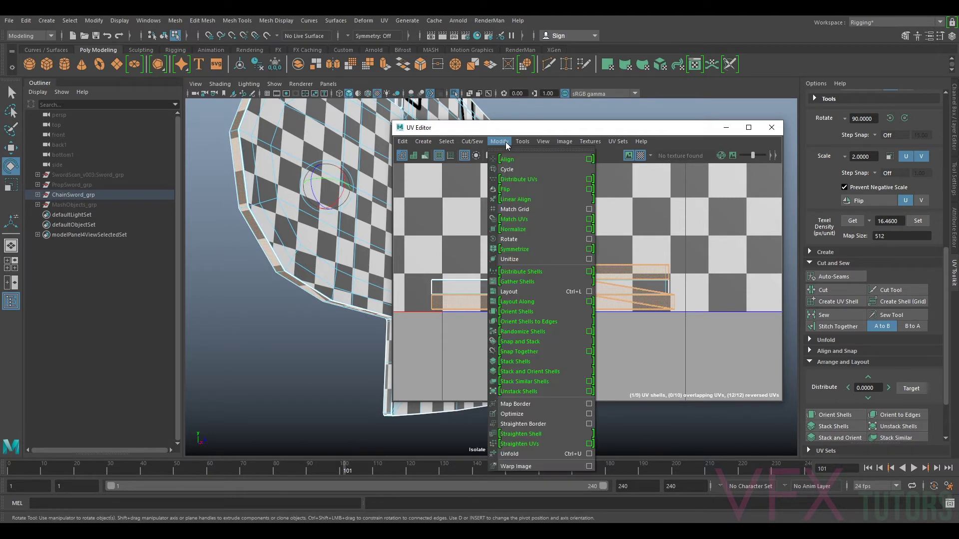
click(526, 454)
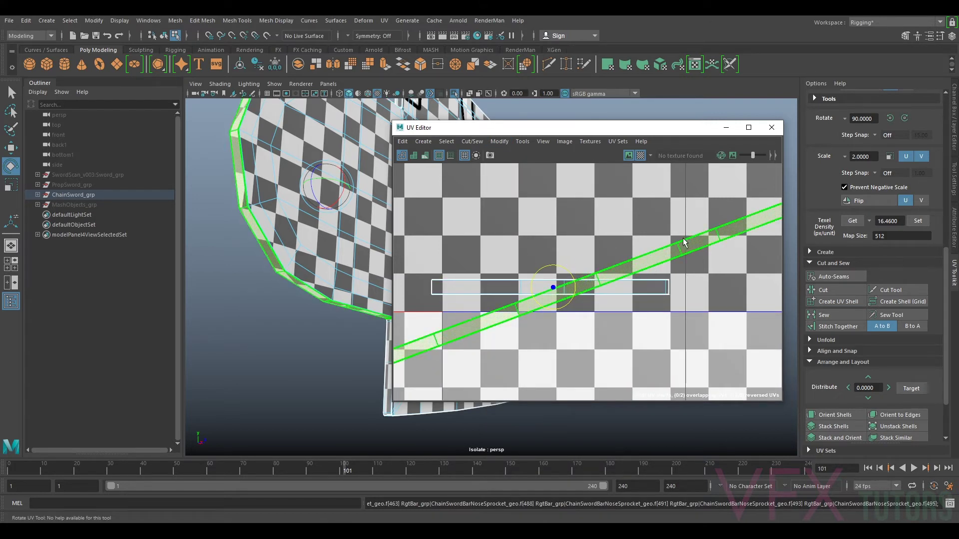
Level the unfolded strip with a manual rotation and Orient Shells, and move it down to the tile's lower edge.
scroll(649, 250, down, 4)
drag(655, 244, 656, 248)
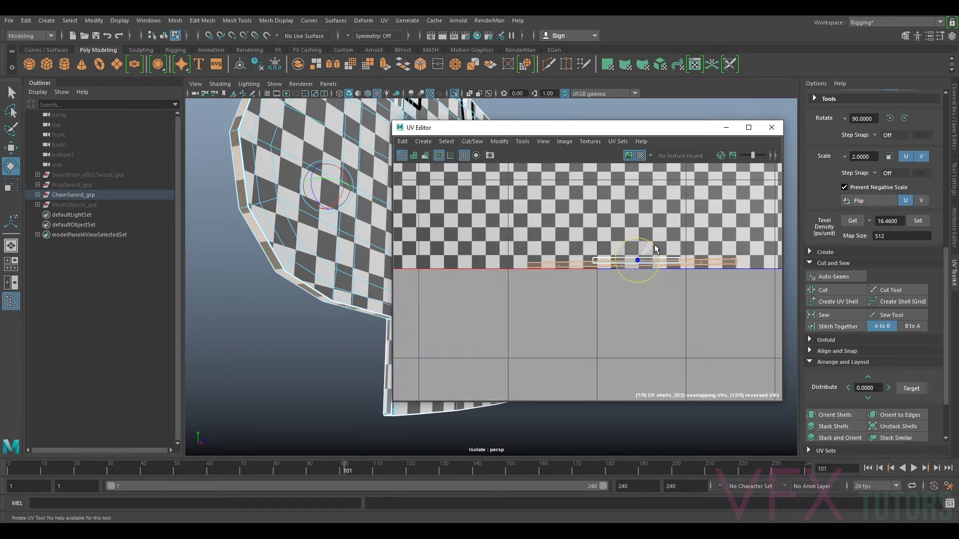
click(834, 415)
key(f)
key(w)
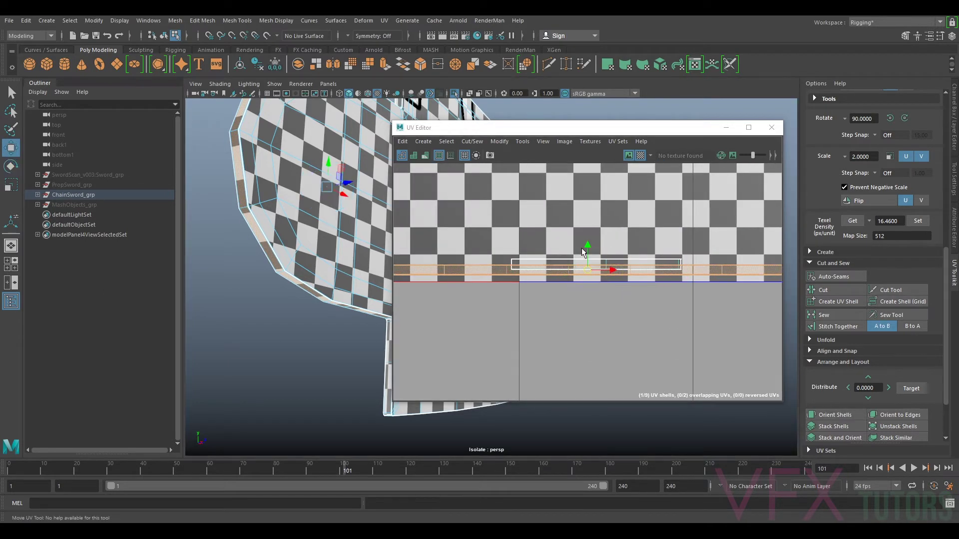
drag(589, 252, 591, 254)
Examine the sprocket's rim on the model and identify which remaining edge strips adjoin the long unfolded strip.
alt+middle_drag(340, 206, 265, 214)
scroll(329, 222, down, 2)
alt+middle_drag(345, 233, 307, 247)
scroll(295, 247, up, 3)
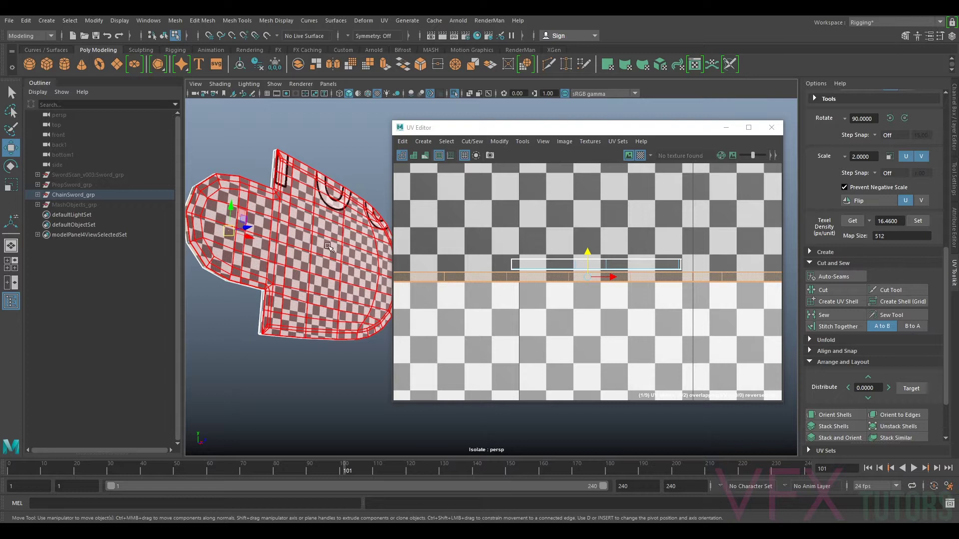
alt+drag(292, 256, 317, 260)
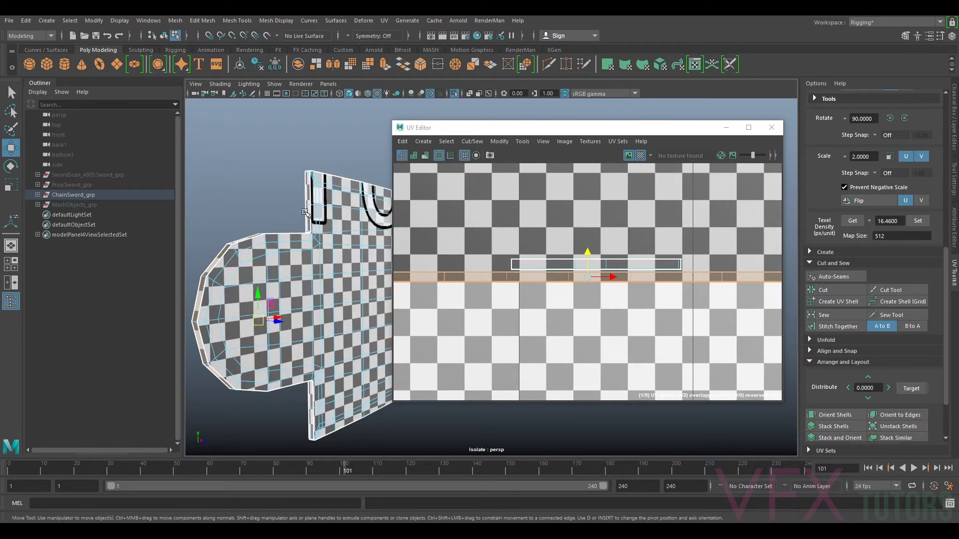
scroll(661, 300, down, 5)
alt+middle_drag(693, 284, 586, 280)
scroll(722, 261, down, 1)
alt+middle_drag(723, 261, 642, 258)
scroll(642, 258, up, 3)
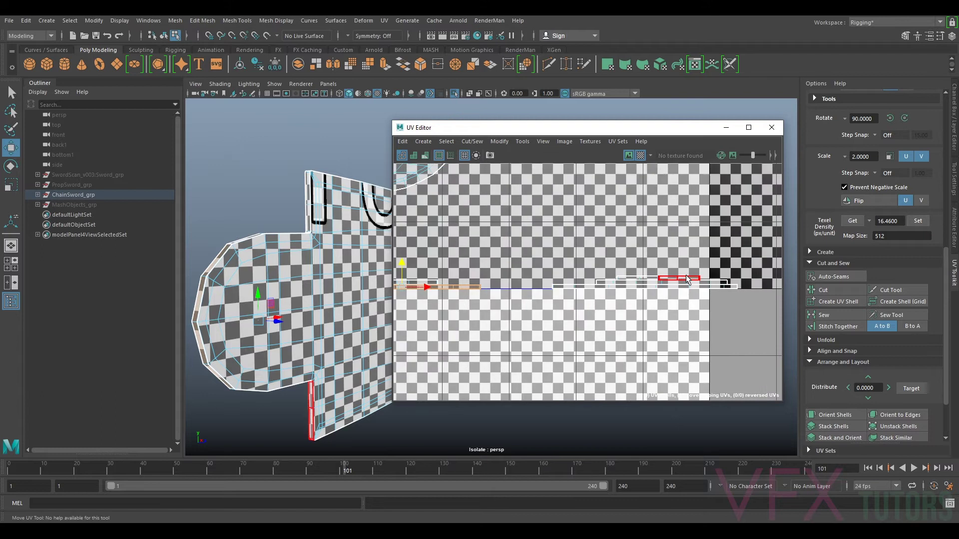
click(682, 277)
scroll(522, 298, up, 3)
alt+middle_drag(521, 297, 634, 284)
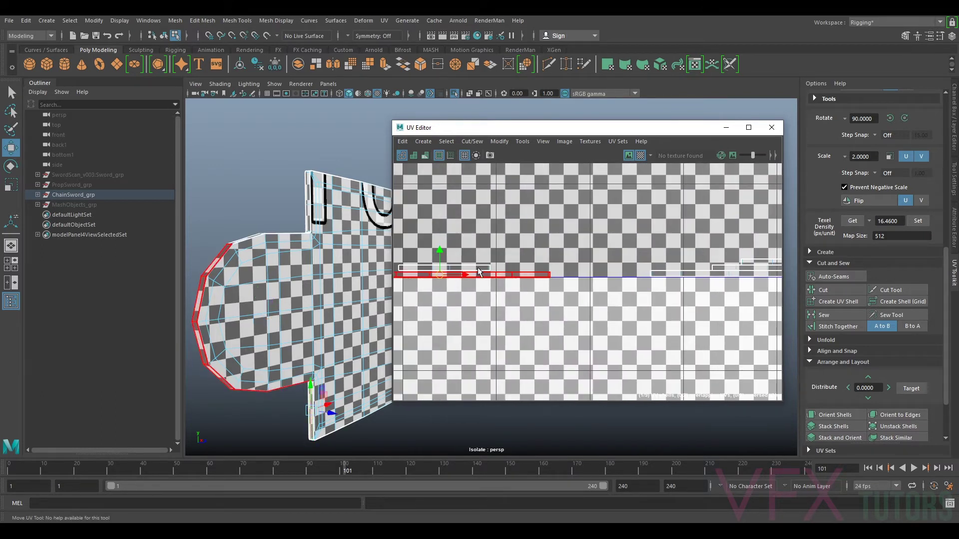
alt+middle_drag(463, 271, 531, 266)
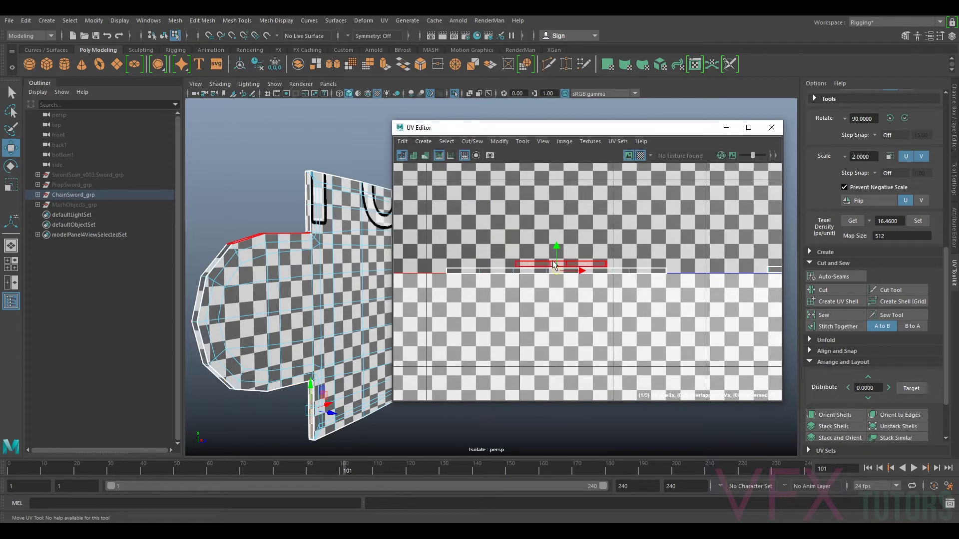
Try to select the end edge of the long unfolded strip and sew it to the adjoining strip.
right_drag(496, 270, 501, 245)
scroll(524, 260, up, 4)
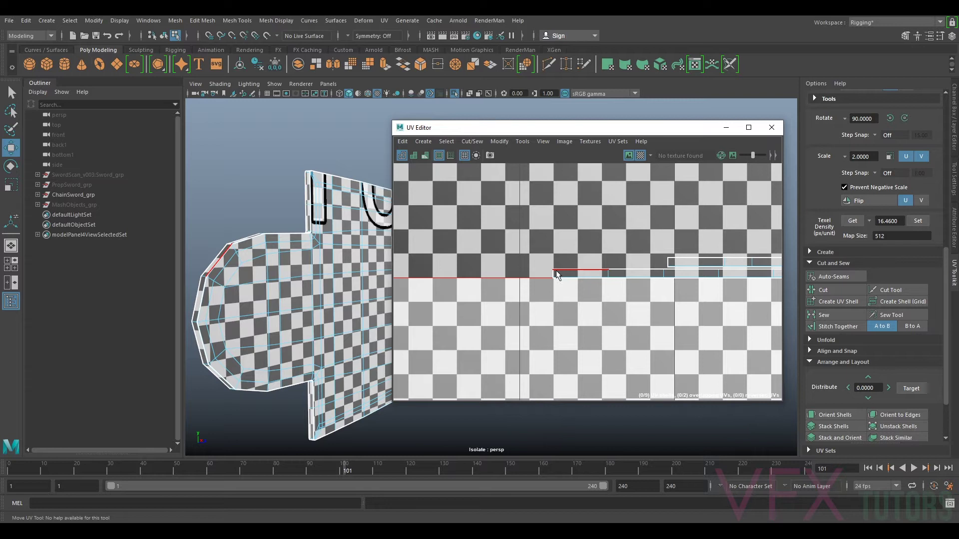
click(550, 274)
scroll(550, 275, down, 4)
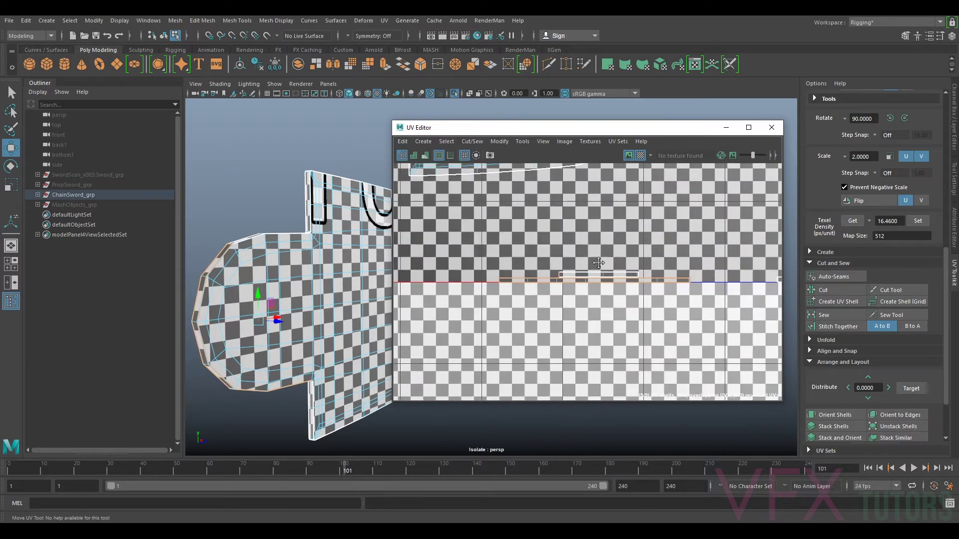
click(509, 339)
scroll(507, 309, up, 3)
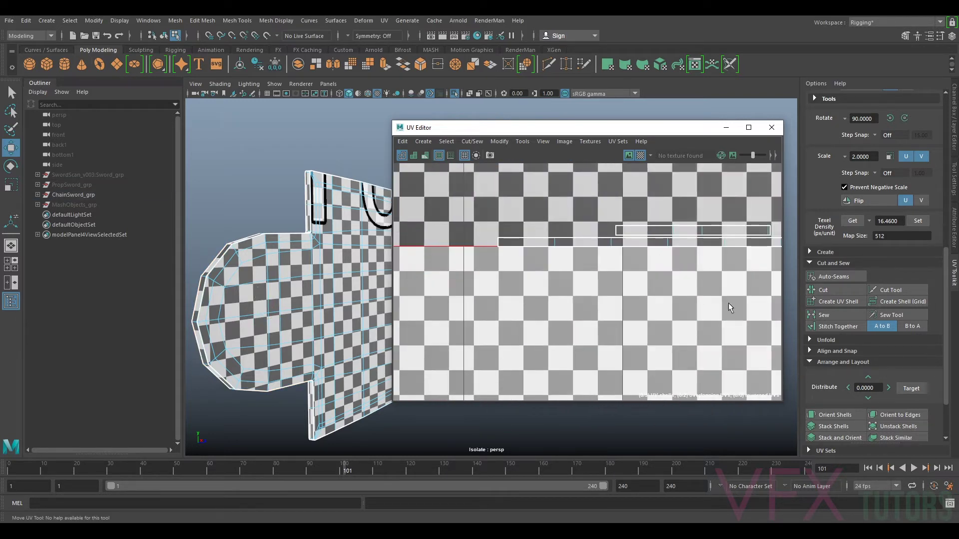
click(829, 315)
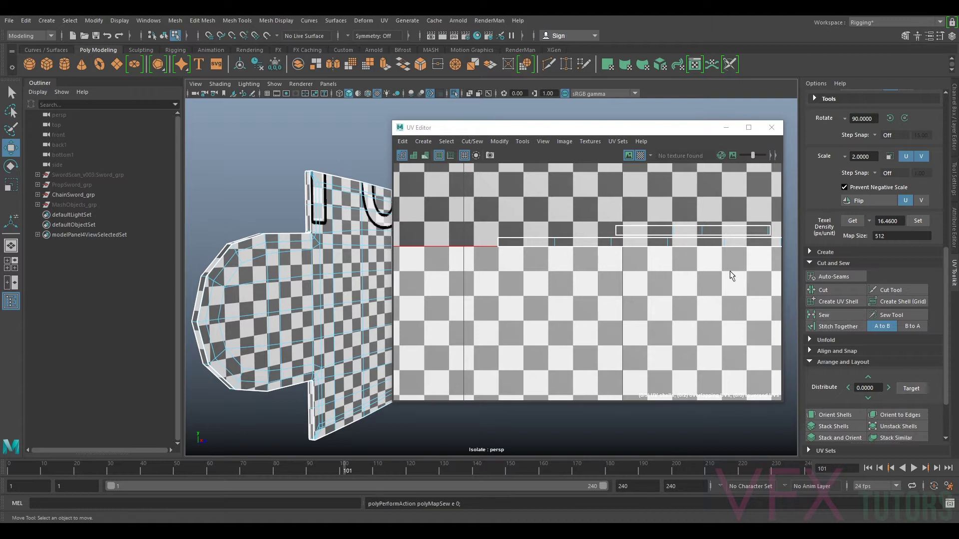
Select the short left end edge of the long strip and sew it to the strip along the rim's upper edge.
alt+middle_drag(674, 246, 682, 276)
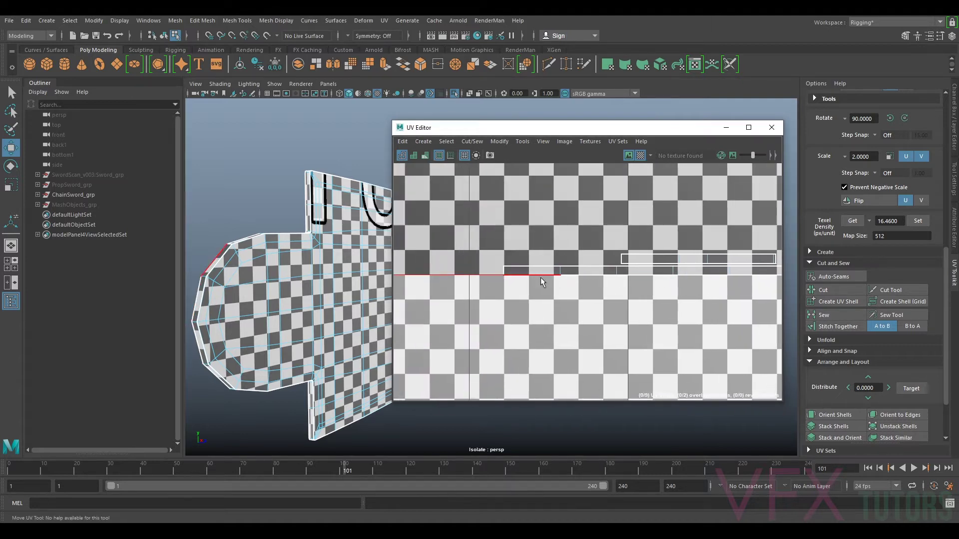
click(502, 273)
scroll(499, 280, up, 5)
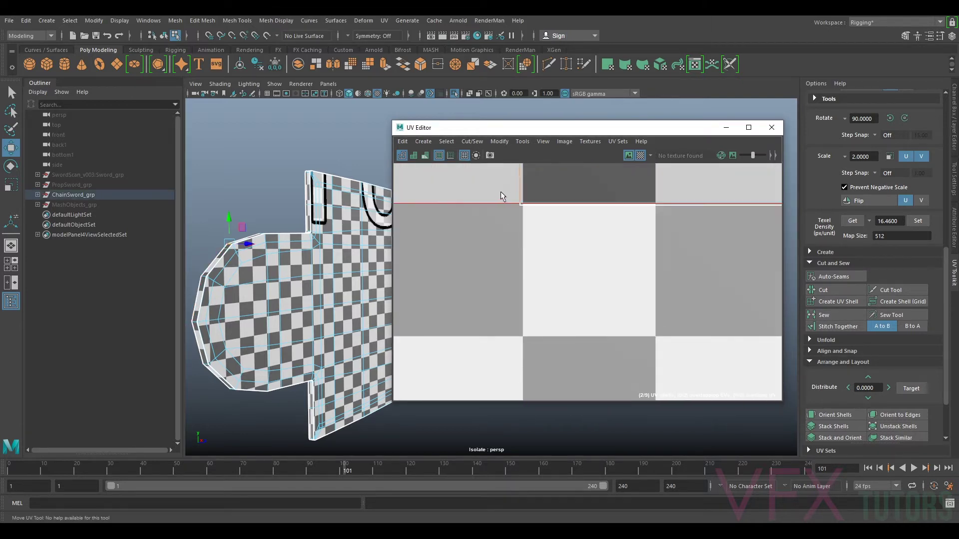
drag(538, 344, 538, 345)
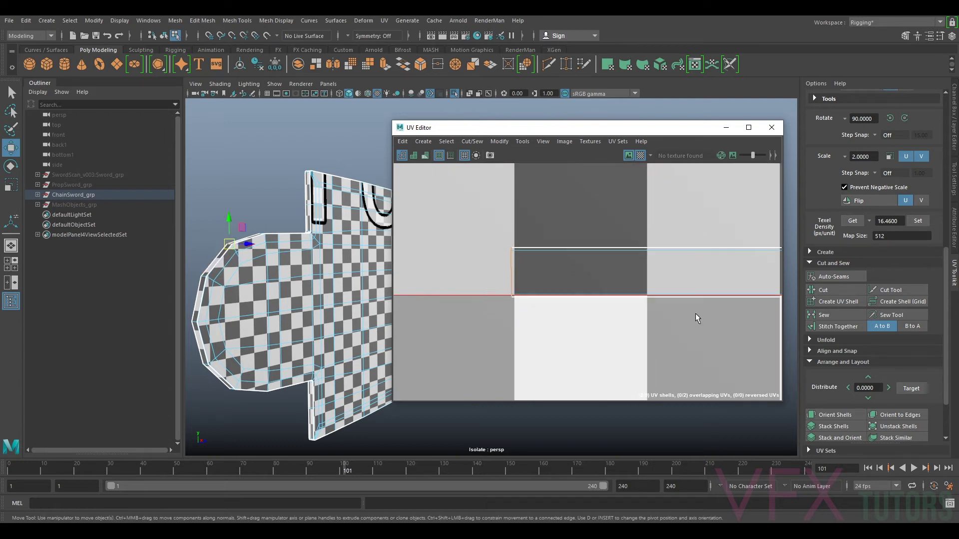
click(823, 316)
Select the complete extended rim strip shell and unfold it.
scroll(658, 295, down, 5)
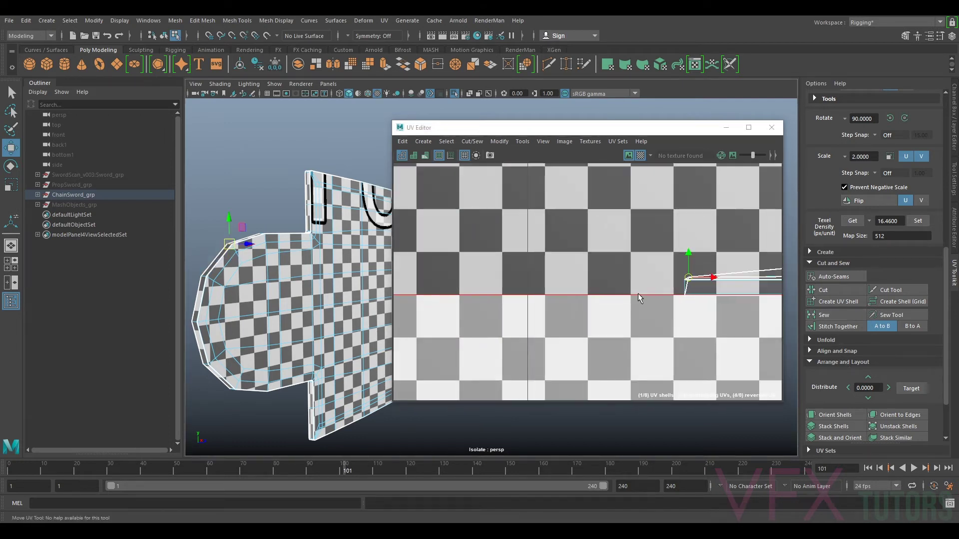
right_click(558, 287)
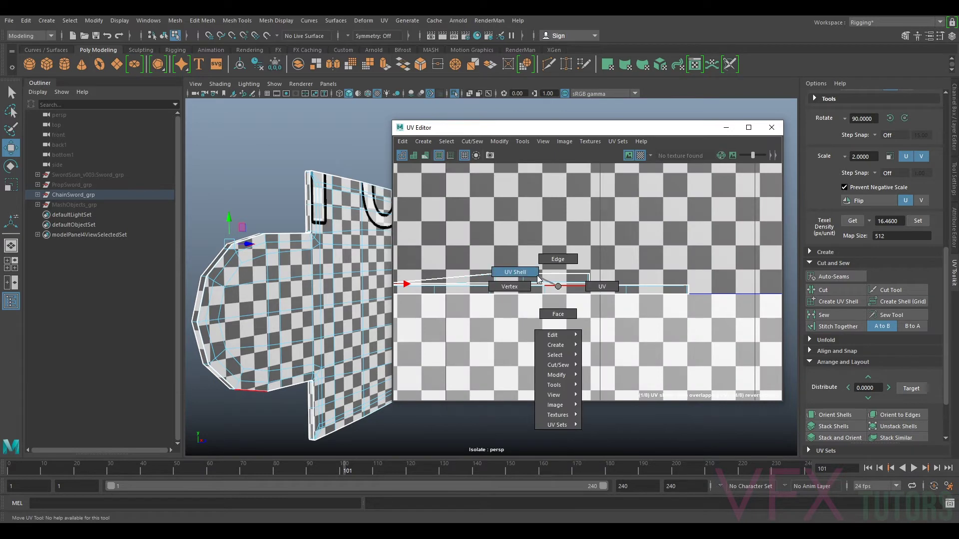
click(541, 287)
key(w)
click(506, 142)
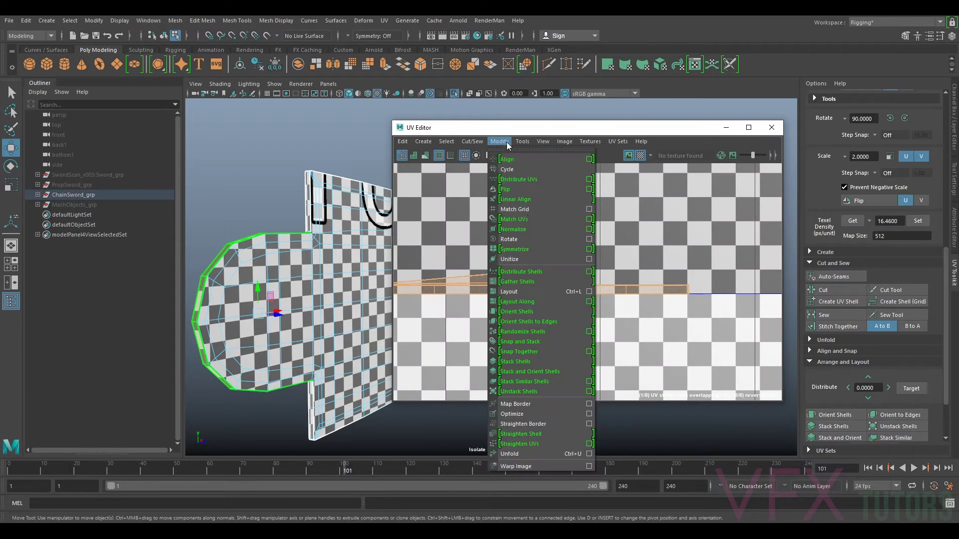
click(525, 451)
Rotate the extended rim strip towards horizontal and straighten it with Orient Shells.
scroll(580, 235, down, 5)
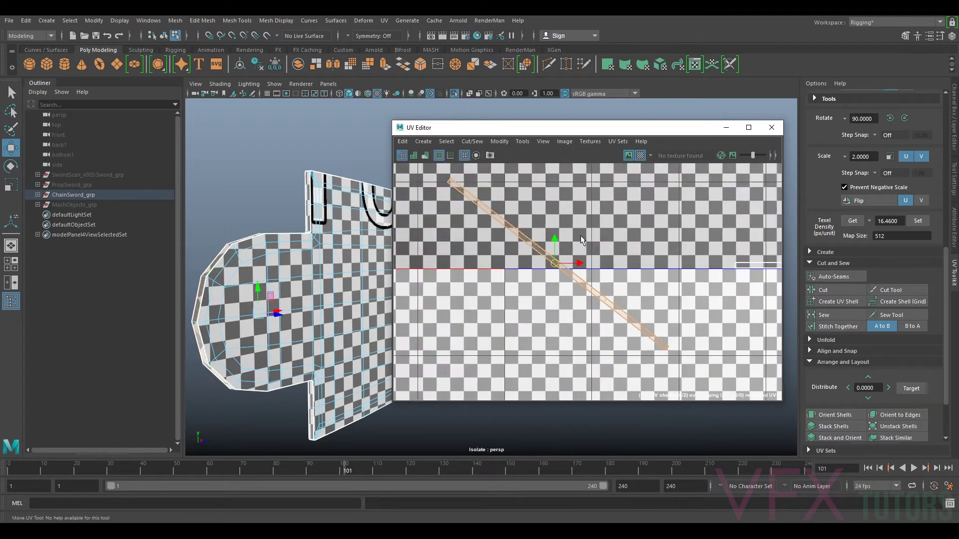
key(e)
drag(587, 255, 581, 240)
click(834, 415)
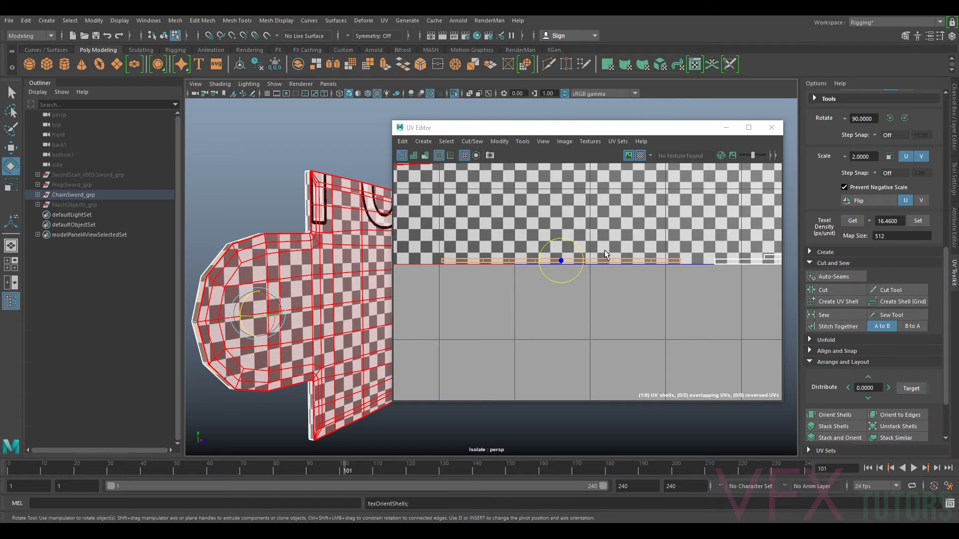
alt+middle_drag(544, 275, 566, 279)
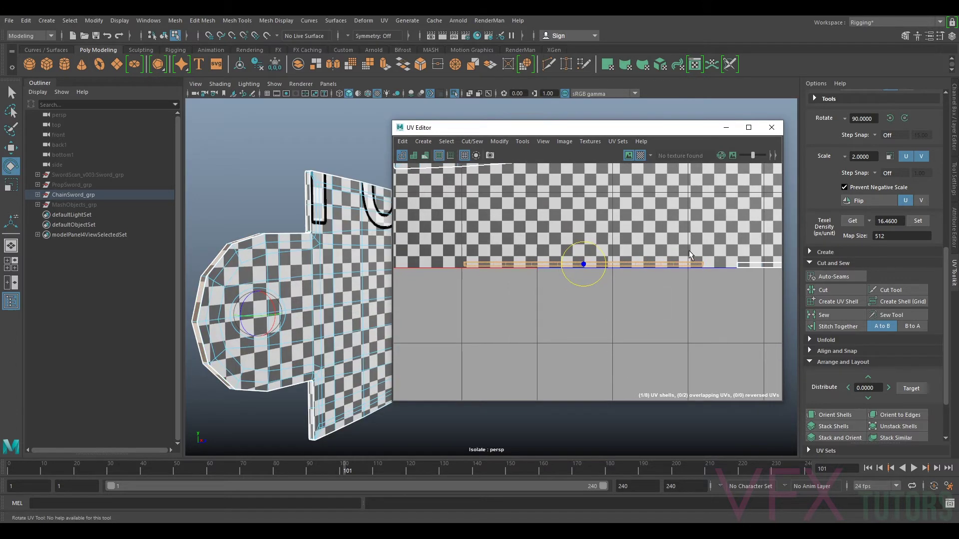
scroll(693, 298, down, 2)
alt+middle_drag(693, 298, 617, 327)
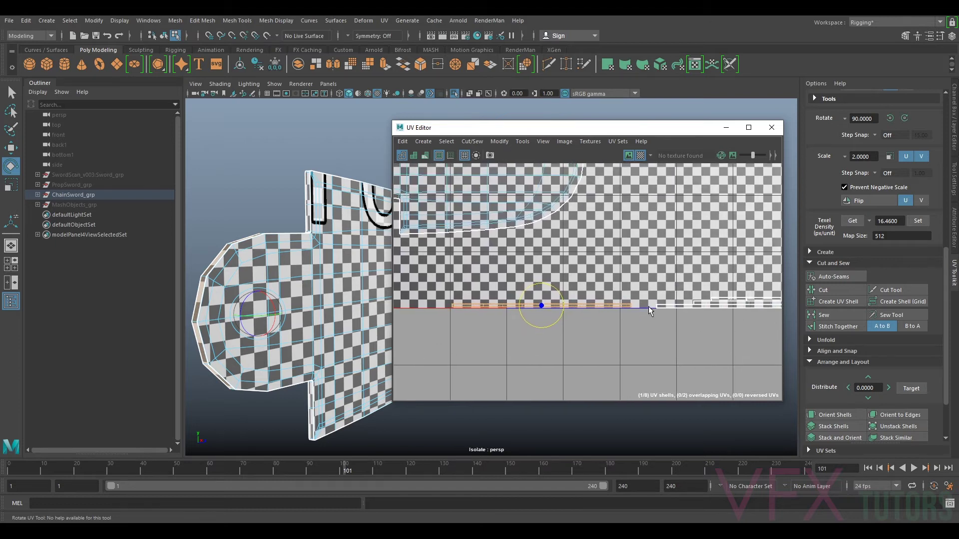
Move the straightened rim strip just above the overlapping edge strips and turn off the checker texture display.
scroll(648, 306, down, 2)
alt+middle_drag(754, 313, 697, 337)
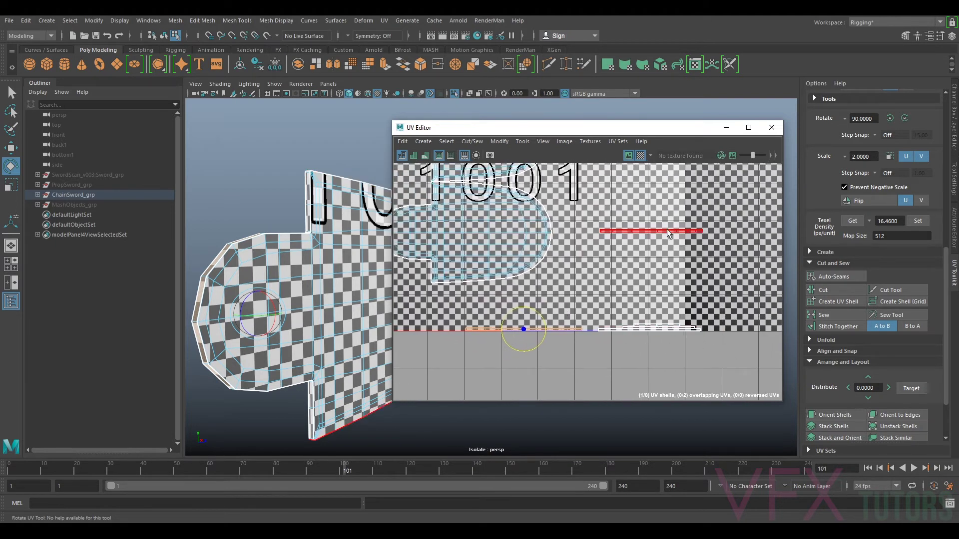
key(w)
drag(524, 330, 535, 319)
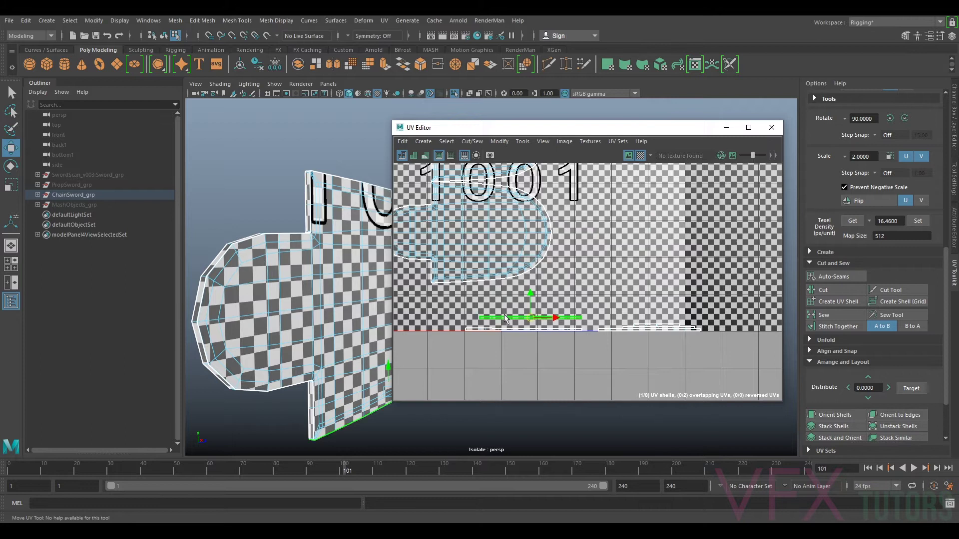
scroll(342, 285, down, 6)
mouse_move(343, 285)
alt+mouse_down()
mouse_move(282, 282)
mouse_move(328, 283)
alt+mouse_up()
click(641, 154)
scroll(328, 283, up, 4)
alt+middle_drag(328, 283, 395, 186)
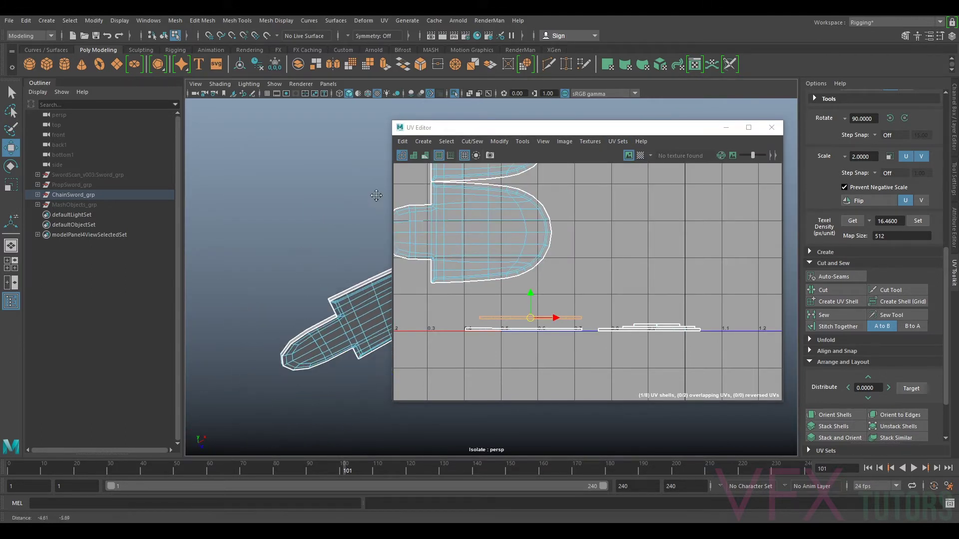
Examine the edge strips on the model to identify which shells adjoin the straightened rim strip.
scroll(394, 186, up, 1)
scroll(301, 267, up, 5)
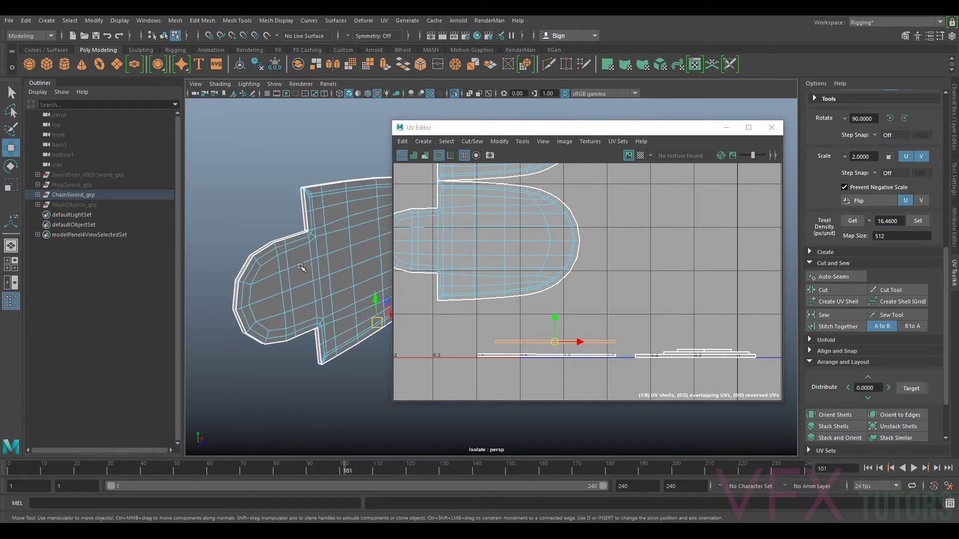
alt+drag(301, 267, 349, 296)
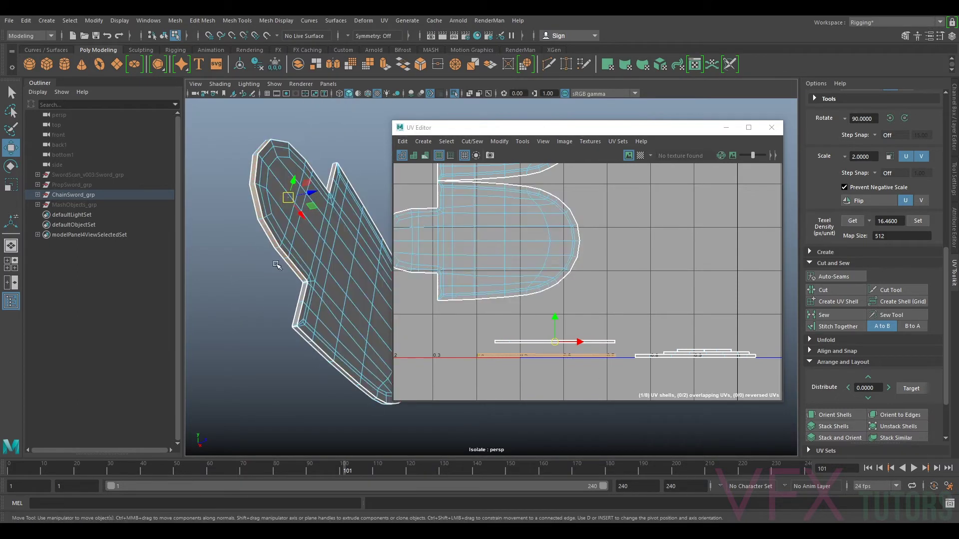
click(297, 322)
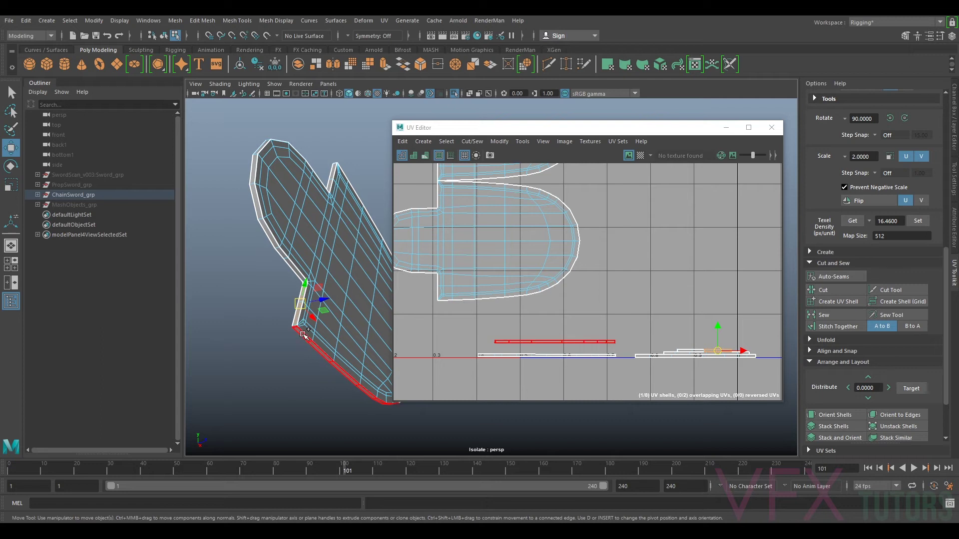
shift+click(302, 334)
alt+middle_drag(351, 287, 246, 218)
alt+drag(363, 269, 305, 253)
alt+middle_drag(306, 345, 306, 277)
alt+right_drag(300, 300, 331, 343)
alt+drag(347, 364, 386, 337)
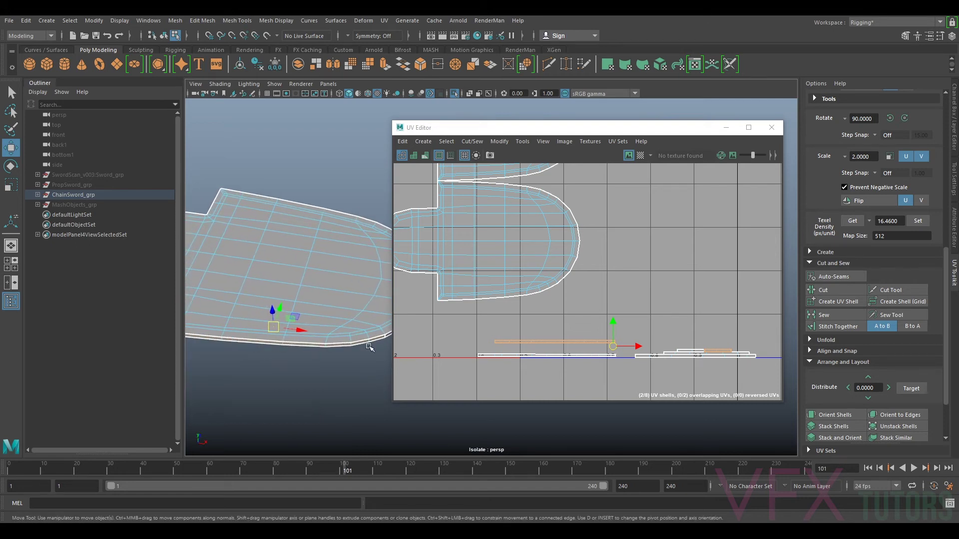
alt+middle_drag(369, 348, 300, 335)
Select the three connected strips around the large rounded rim and move them up clear of the remaining strips.
click(299, 334)
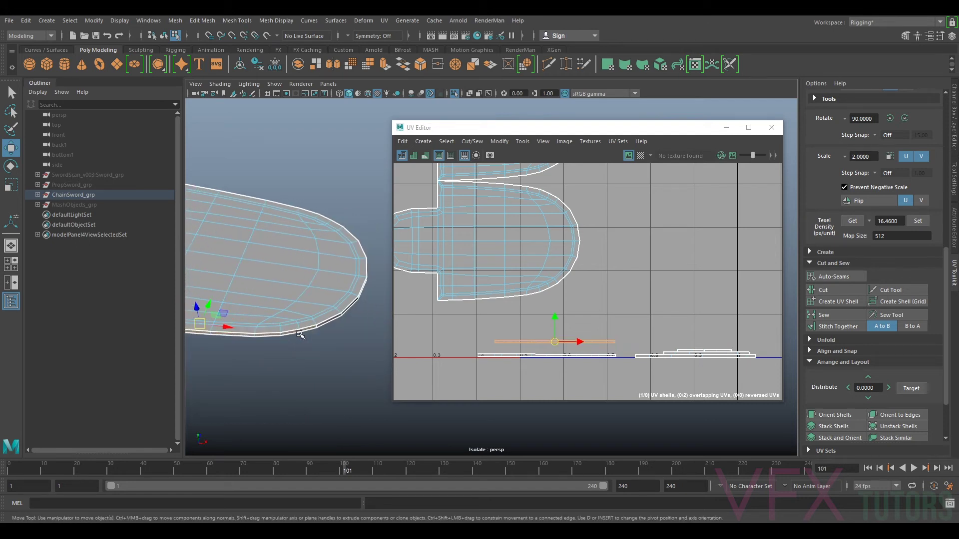
shift+click(322, 324)
alt+drag(361, 284, 318, 305)
alt+middle_drag(318, 305, 227, 441)
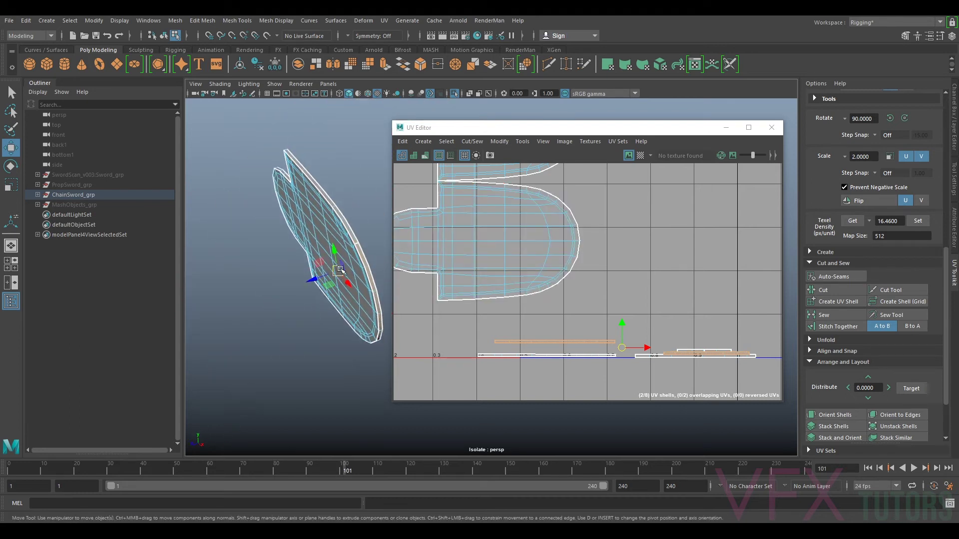
shift+click(348, 221)
alt+middle_drag(653, 330, 595, 253)
scroll(594, 253, up, 1)
drag(561, 276, 566, 244)
click(574, 257)
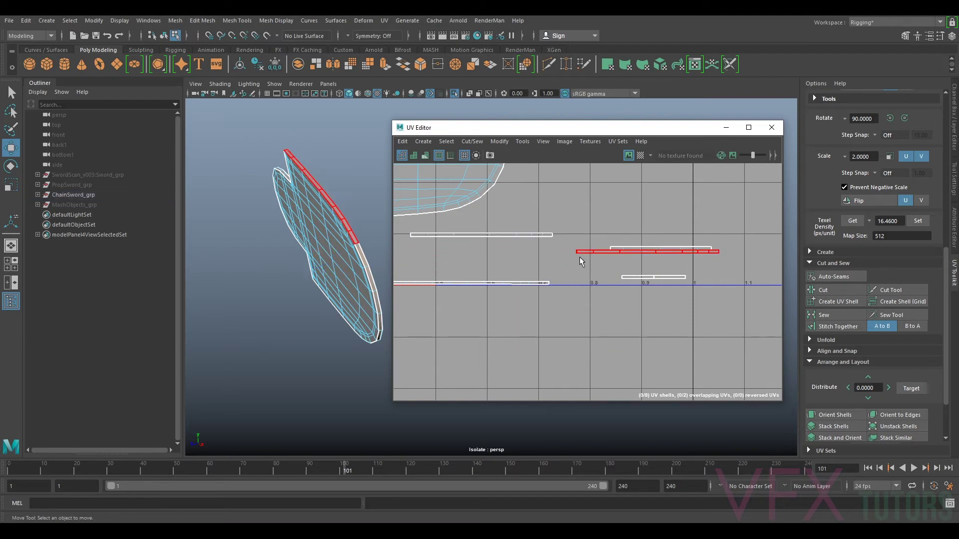
Select the short right end edge of the upper rim strip and sew it to its matching neighbouring strip.
right_click(587, 253)
right_drag(587, 253, 588, 225)
scroll(564, 246, up, 3)
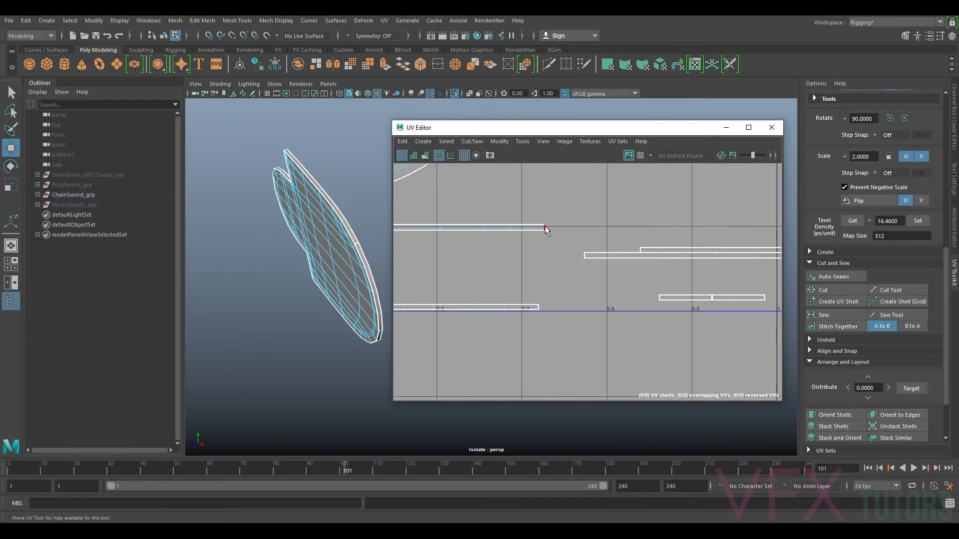
click(545, 225)
ctrl+drag(505, 206, 539, 238)
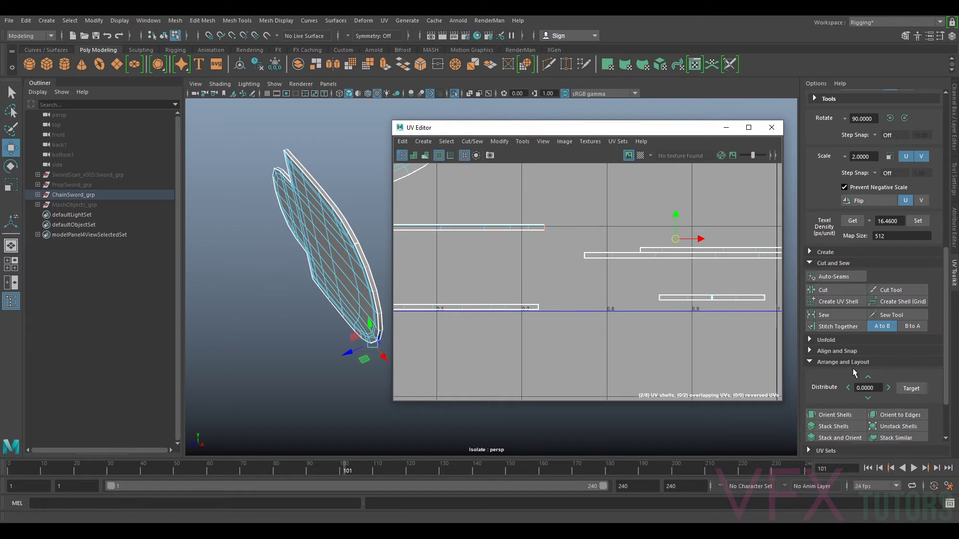
click(829, 315)
Select the newly joined rim shell, unfold it, rotate it towards horizontal and straighten it with Orient Shells.
right_drag(505, 229, 485, 217)
click(521, 227)
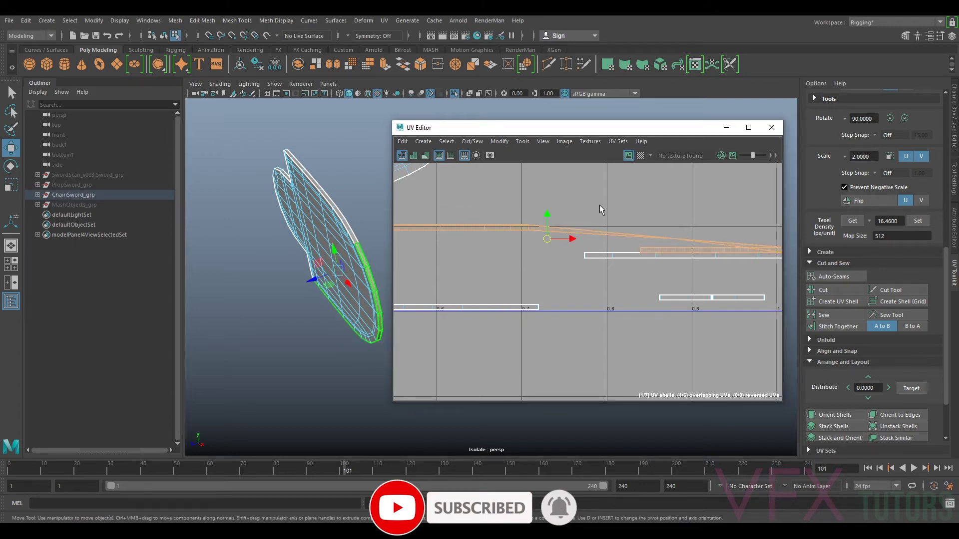
key(ctrl+u)
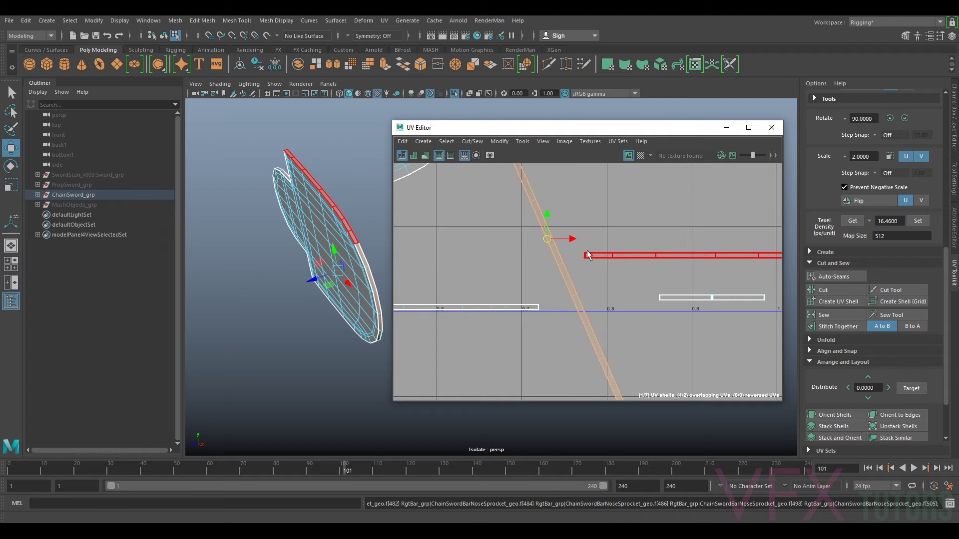
key(e)
middle_drag(562, 224, 535, 216)
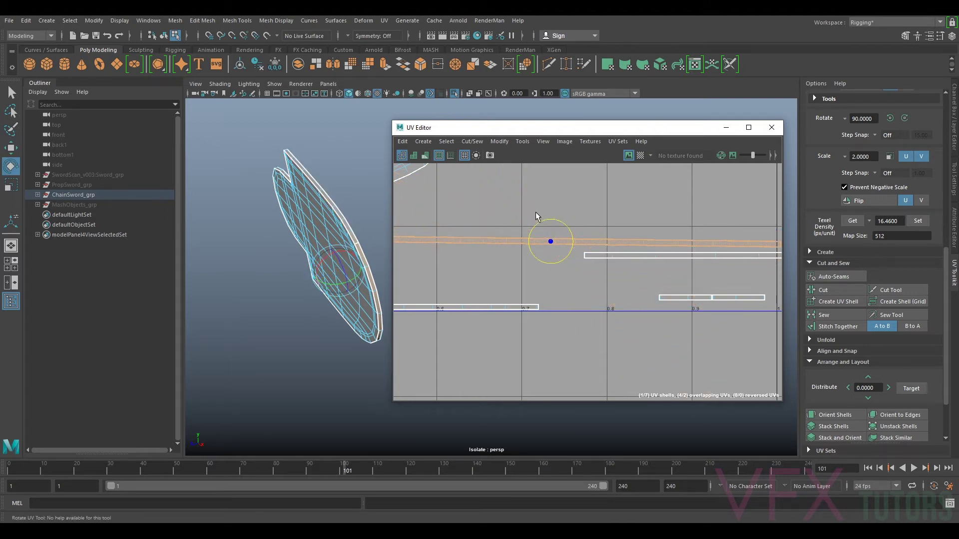
alt+middle_drag(706, 242, 592, 250)
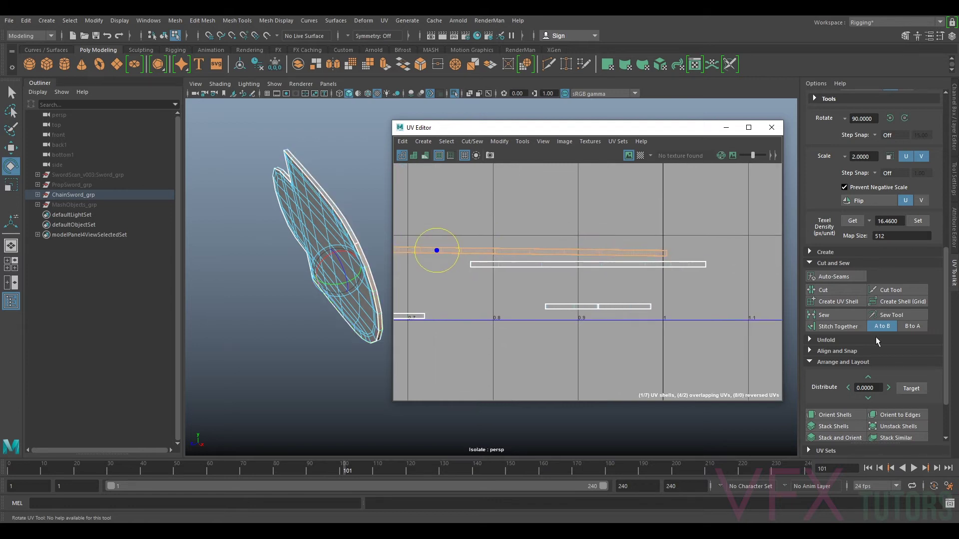
click(833, 415)
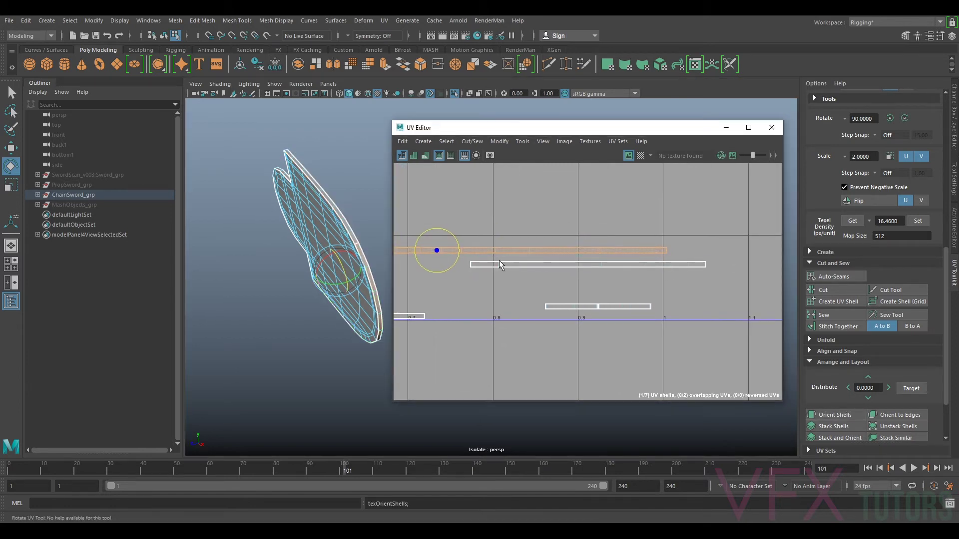
Select the short right end edges of the joined rim strip and the strip below it and sew them.
right_click(475, 266)
right_drag(474, 268, 432, 251)
drag(477, 271, 465, 256)
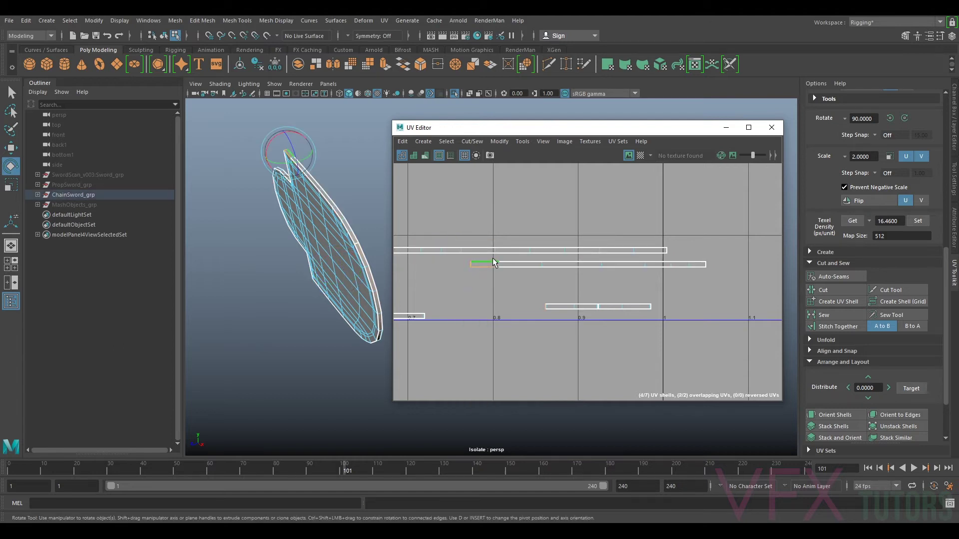
drag(681, 233, 662, 251)
drag(622, 220, 710, 266)
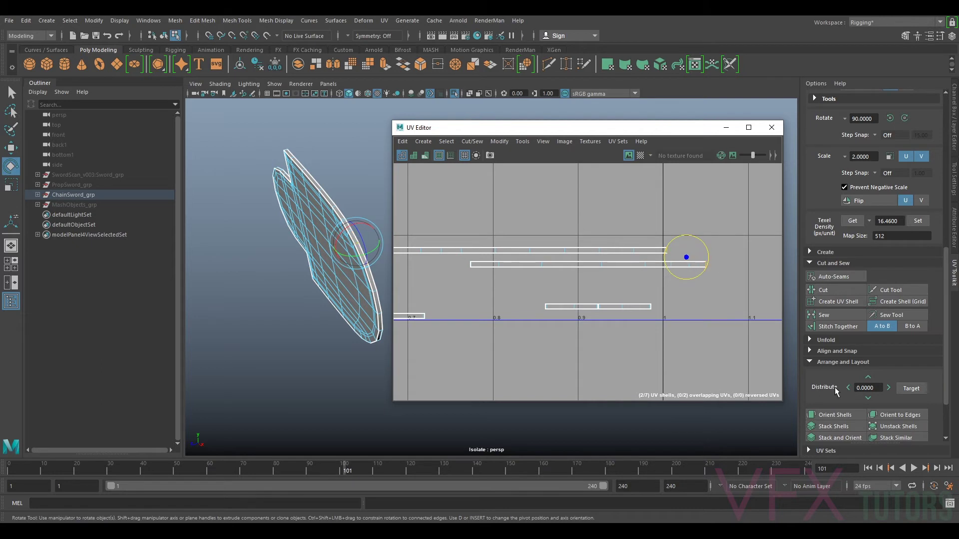
click(847, 313)
Unfold the complete outer rim strip, then rotate and straighten it horizontally with Orient Shells.
right_drag(564, 253, 604, 264)
click(541, 249)
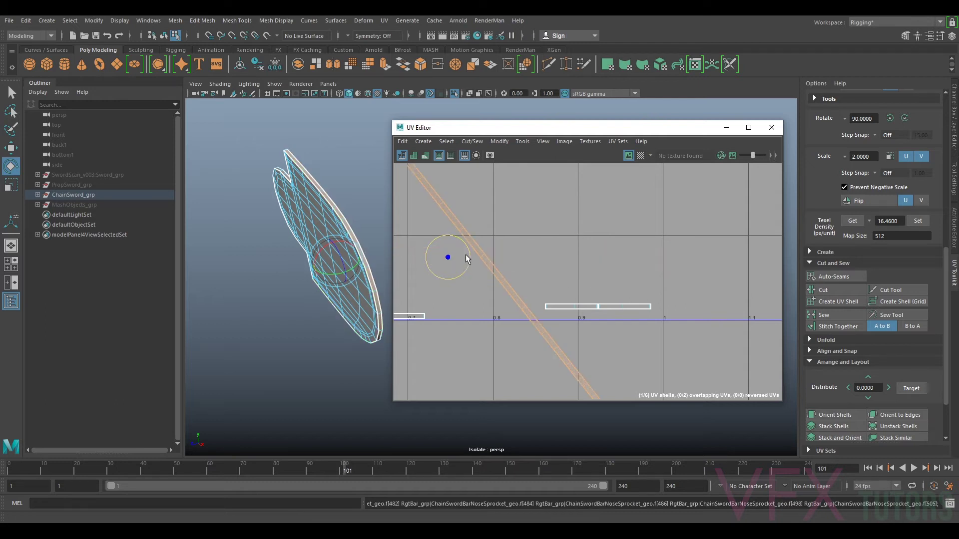
drag(467, 257, 460, 231)
click(835, 412)
scroll(579, 191, down, 1)
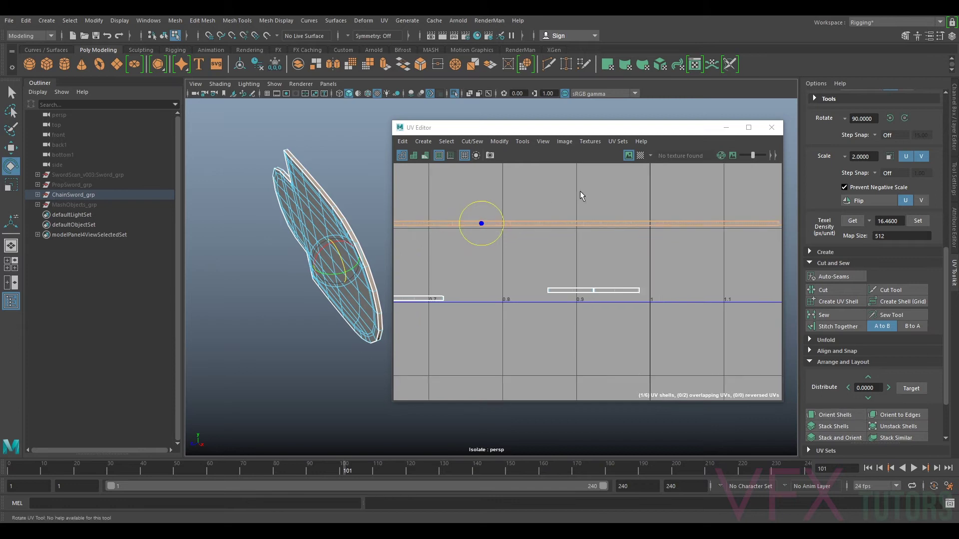
Move the long outer rim strip left, below the face shells, so it starts near the tile's left edge.
key(w)
scroll(557, 233, down, 5)
alt+middle_drag(555, 248, 664, 259)
scroll(664, 258, down, 2)
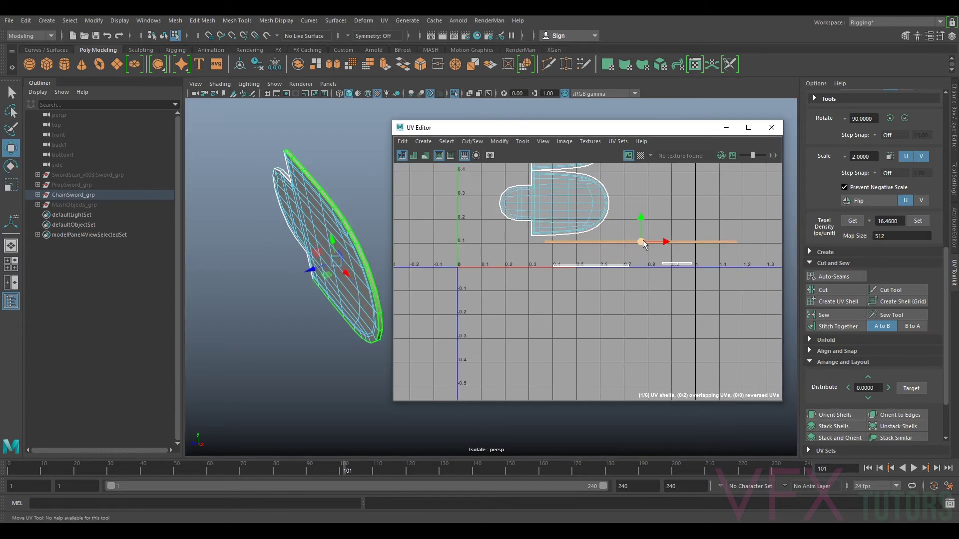
drag(585, 248, 561, 245)
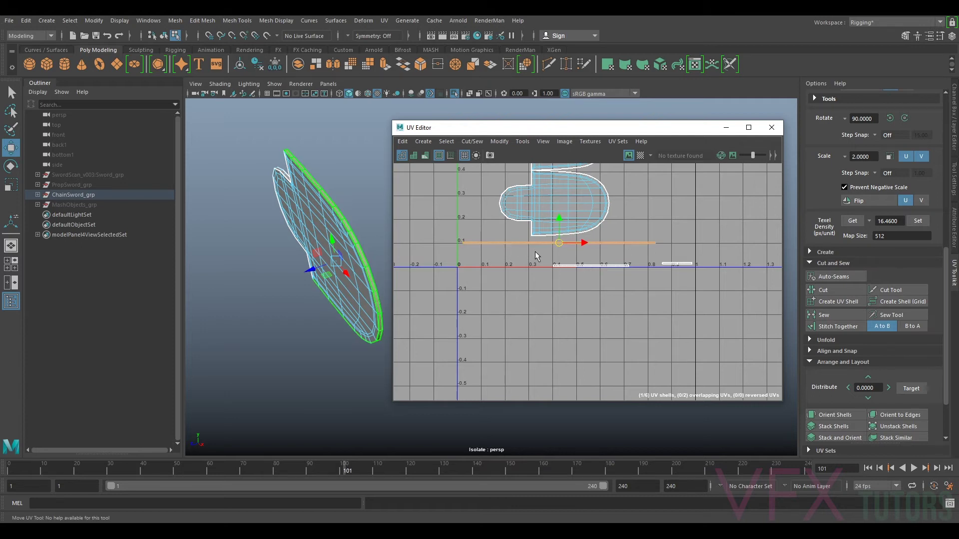
Move the medium-length strip of the smaller rounded rim directly beneath the left end of the long strip.
scroll(573, 242, up, 2)
click(610, 193)
alt+middle_drag(610, 193, 592, 257)
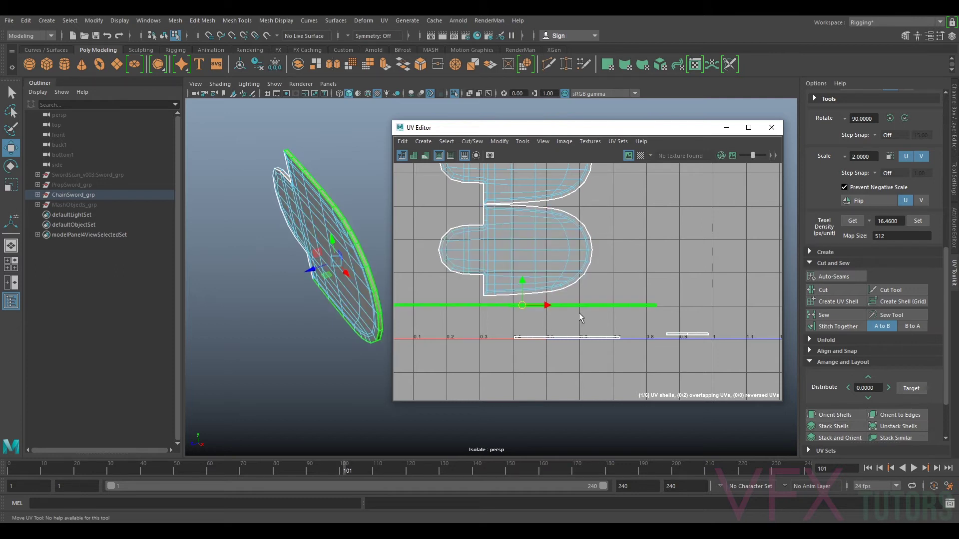
alt+middle_drag(579, 313, 627, 293)
click(606, 318)
drag(606, 320, 505, 305)
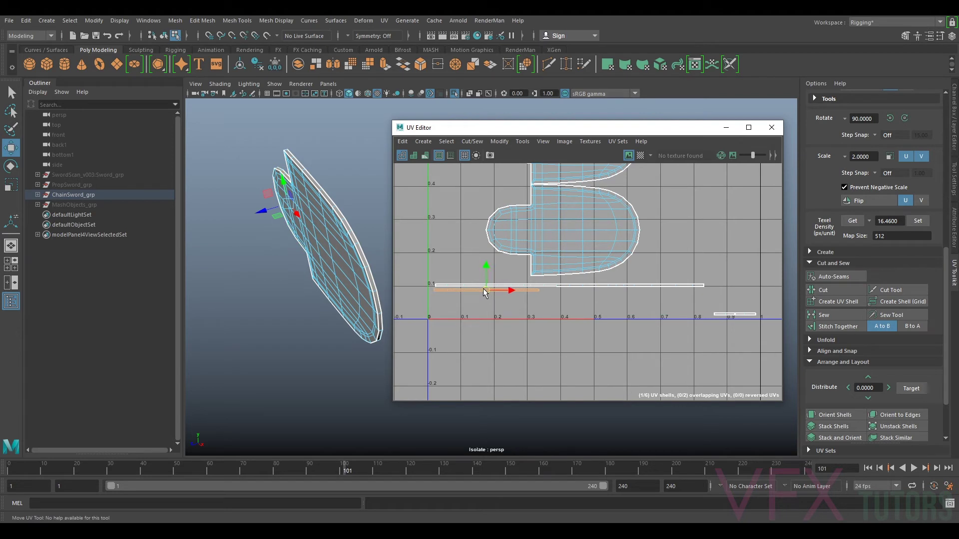
Select the two short step-edge strips and move them left, beneath the two longer strips.
alt+middle_drag(736, 304, 670, 280)
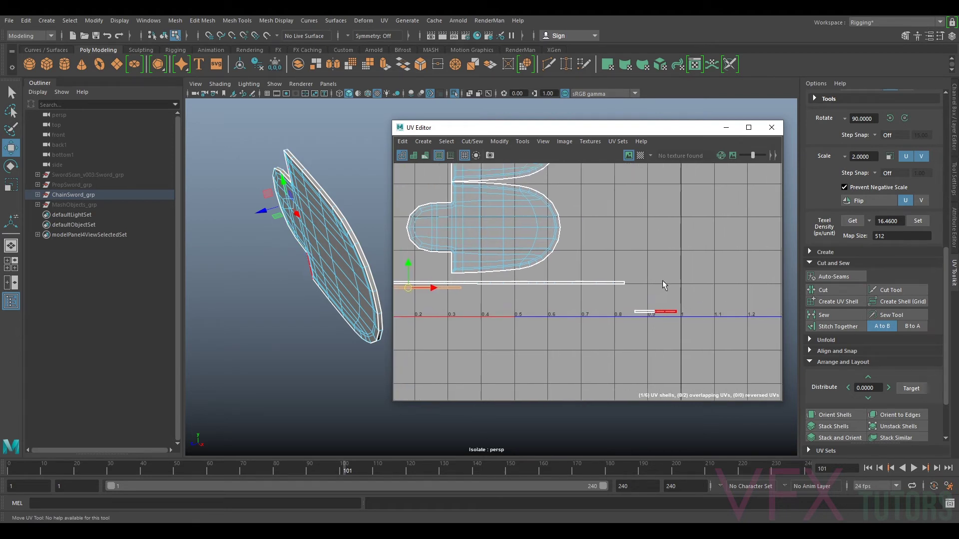
drag(650, 319, 650, 320)
alt+drag(300, 332, 364, 318)
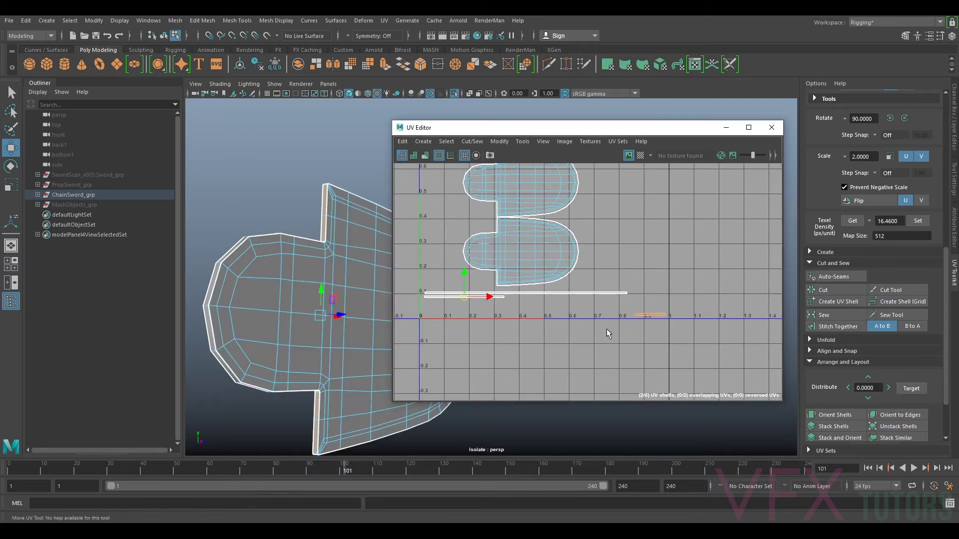
alt+middle_drag(623, 327, 664, 316)
click(692, 309)
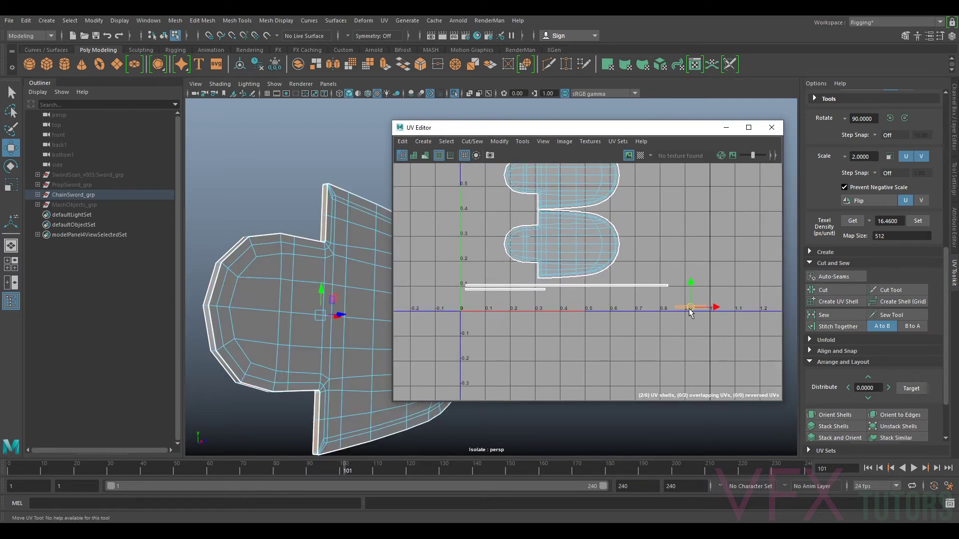
drag(519, 304, 508, 307)
Slide the medium-length rim strip right along the long strip, clear of the two short strips.
alt+middle_drag(577, 303, 614, 291)
scroll(615, 291, up, 3)
click(564, 266)
click(547, 272)
drag(546, 272, 652, 281)
scroll(550, 295, up, 1)
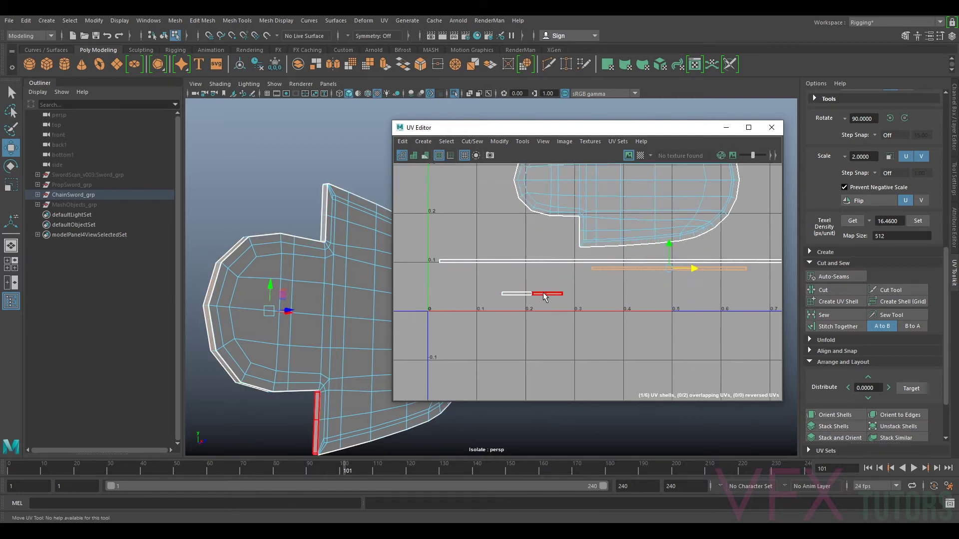
Try to select the left end edge of the medium-length strip and sew it to the short strip.
right_drag(549, 293, 576, 279)
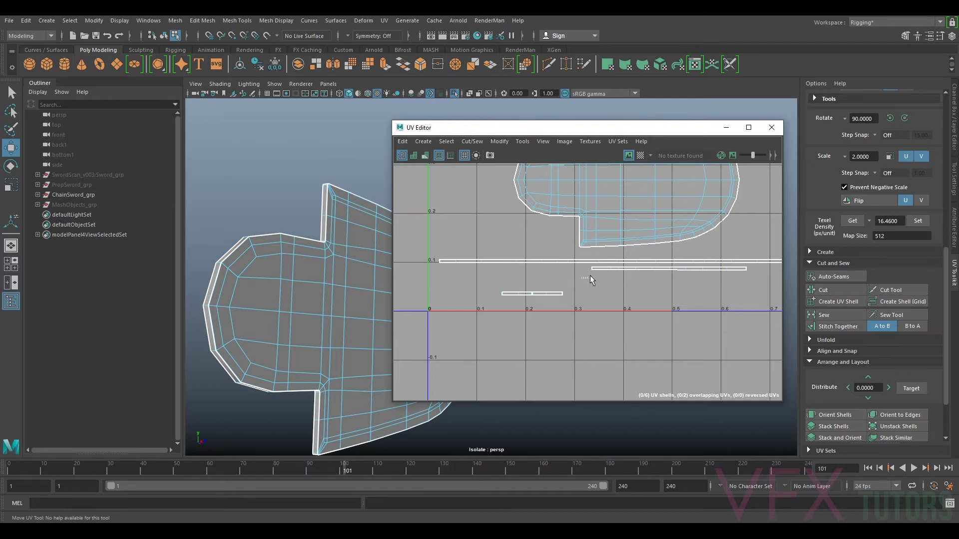
drag(595, 269, 599, 274)
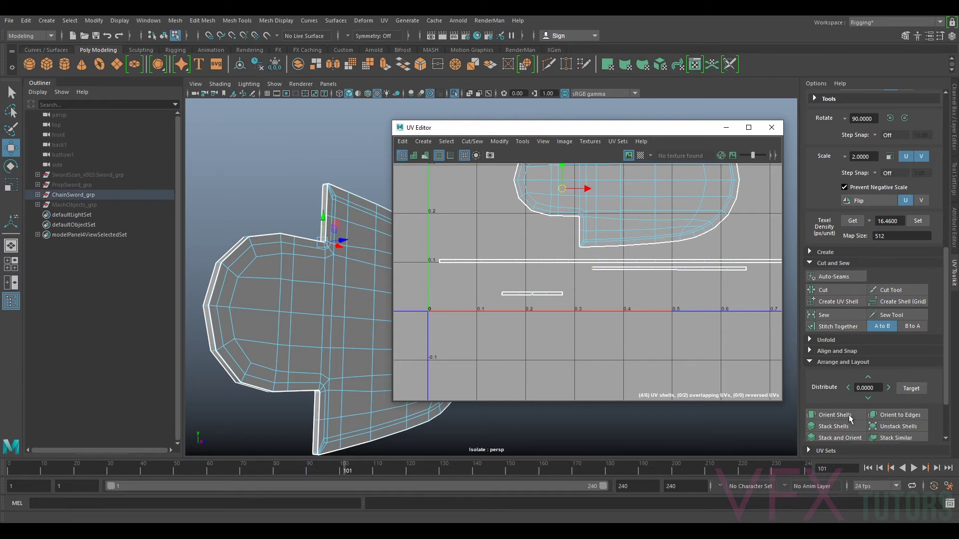
click(823, 315)
scroll(674, 338, up, 4)
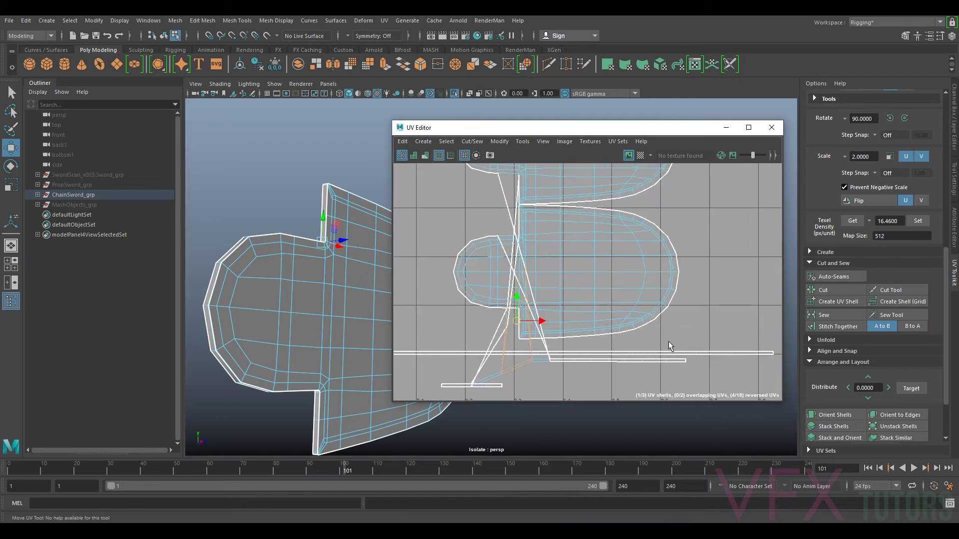
key(ctrl+z)
Select only the outermost left end edge of the medium-length strip and sew it to the adjoining short strip.
alt+middle_drag(566, 363, 645, 297)
scroll(632, 309, up, 8)
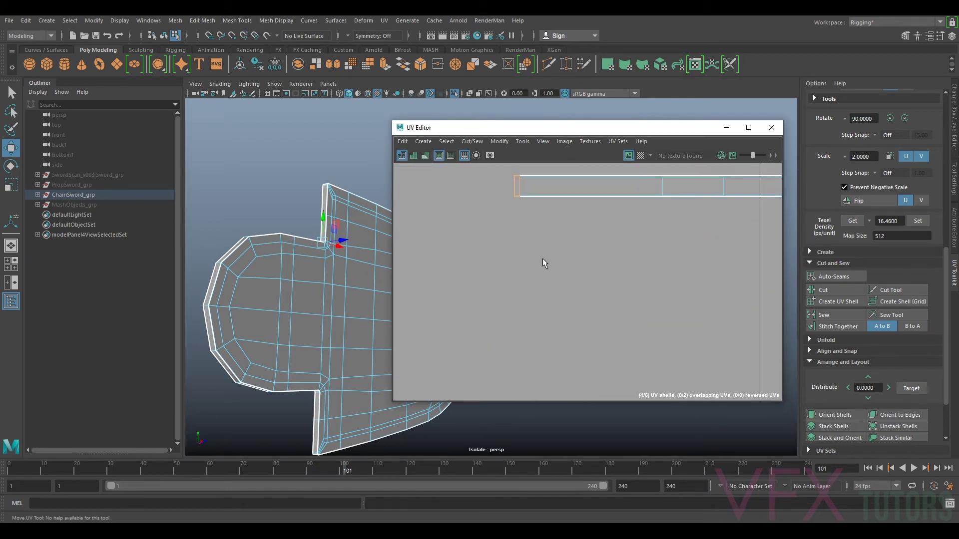
alt+middle_drag(544, 256, 574, 341)
scroll(517, 266, up, 3)
drag(567, 307, 569, 309)
key(1)
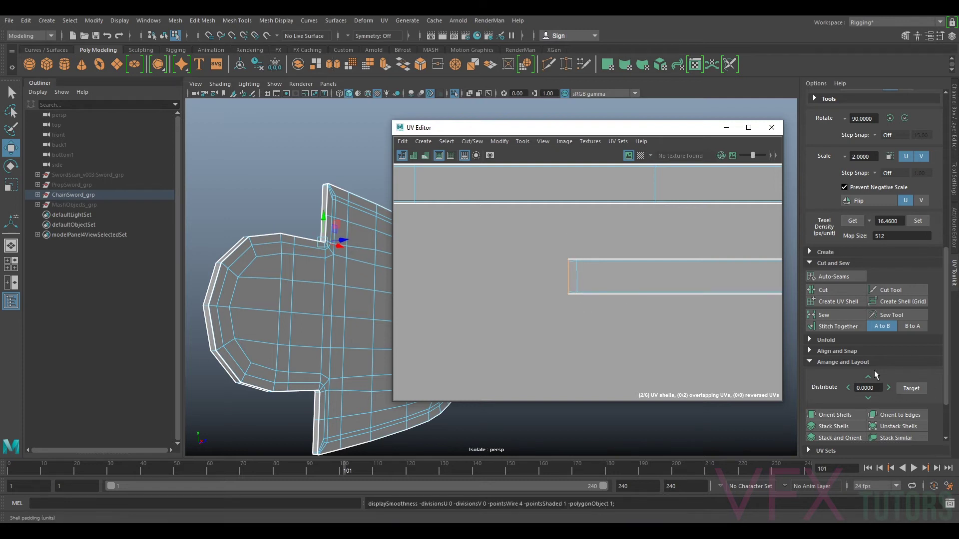
click(838, 314)
scroll(696, 303, down, 8)
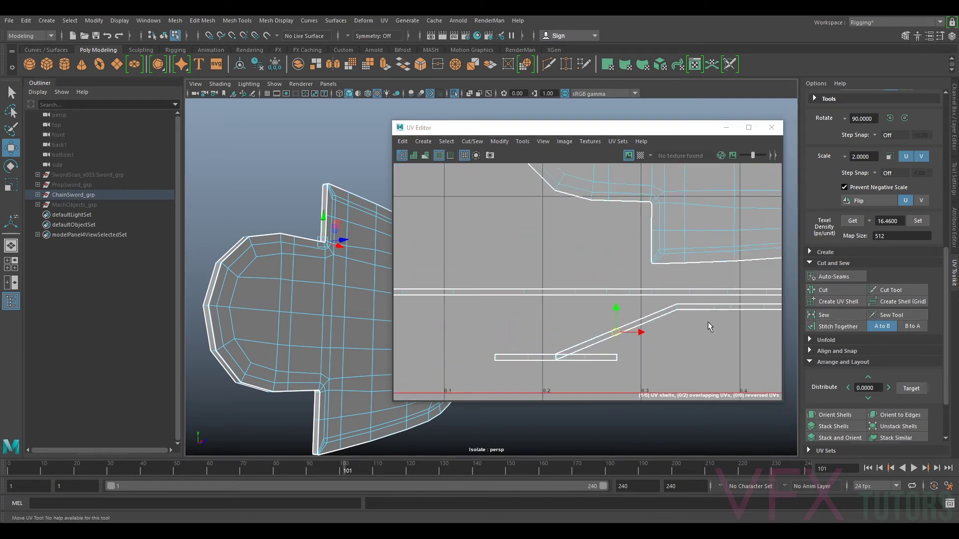
Select the outermost right end edge of the medium-length strip and sew it to the remaining short strip.
alt+middle_drag(711, 320, 500, 318)
scroll(616, 315, up, 2)
alt+middle_drag(616, 315, 559, 315)
scroll(599, 310, up, 5)
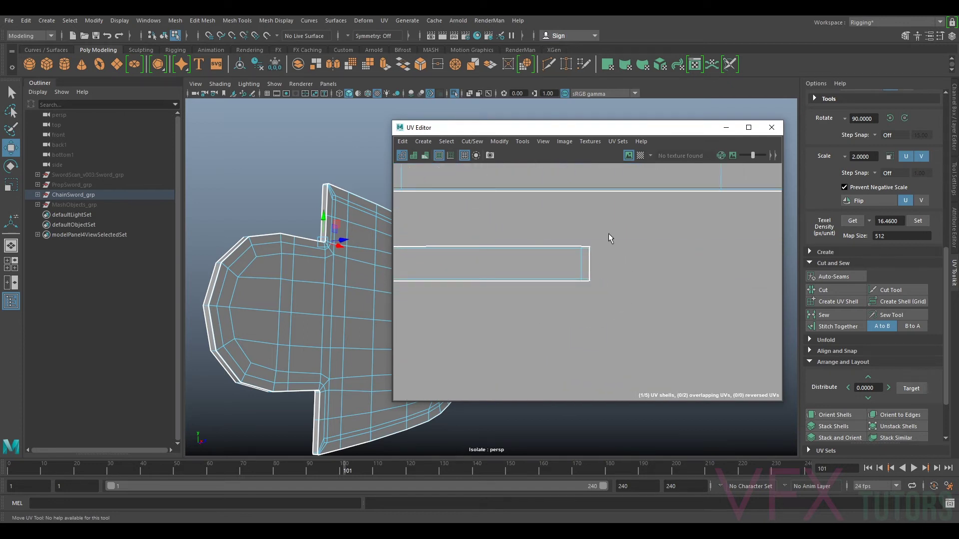
drag(591, 293, 587, 292)
drag(552, 216, 576, 285)
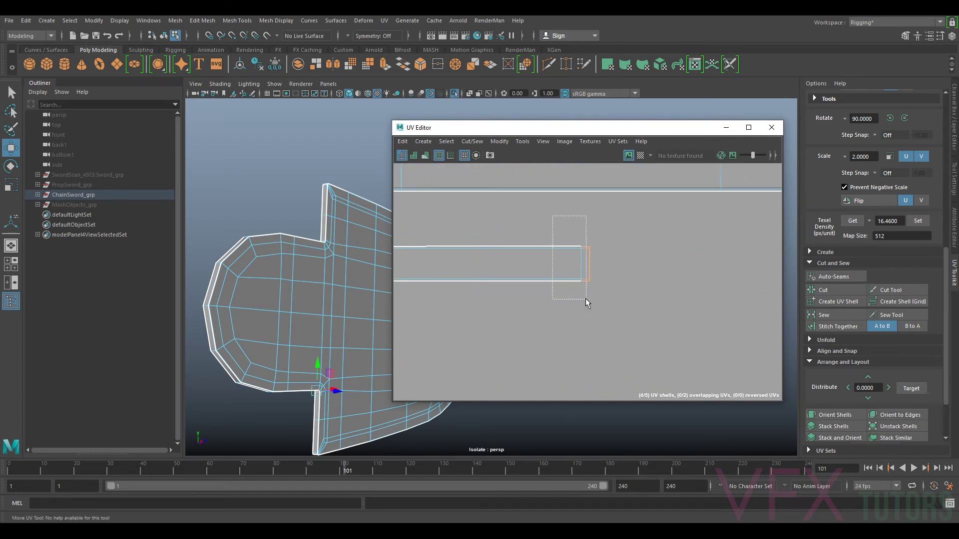
key(shift+s)
Select the joined rim strip as a whole shell and unfold it into one straight strip.
scroll(561, 289, down, 6)
alt+middle_drag(504, 291, 690, 278)
right_drag(622, 276, 582, 262)
click(580, 274)
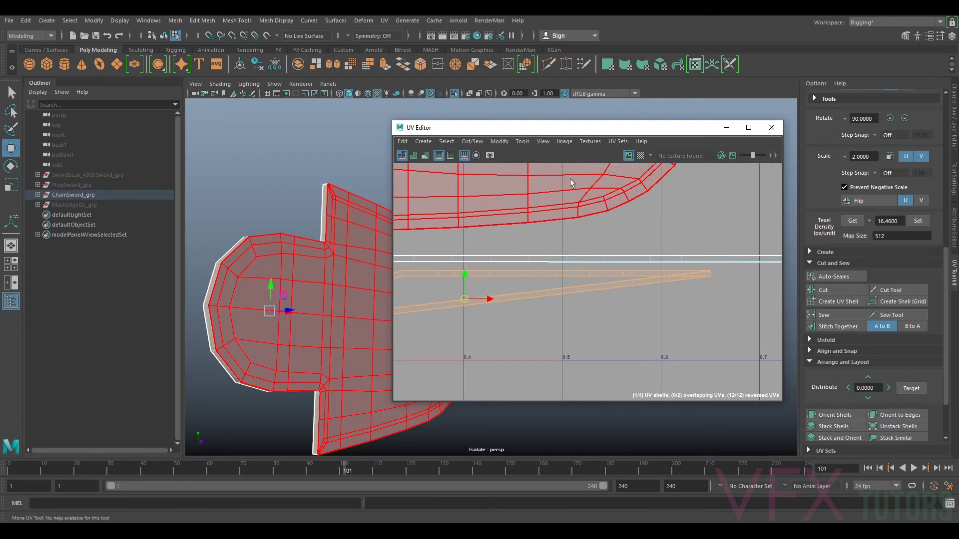
key(ctrl+z)
Rotate the unfolded strip roughly level and align it exactly horizontal with Orient Shells.
scroll(633, 248, down, 3)
key(e)
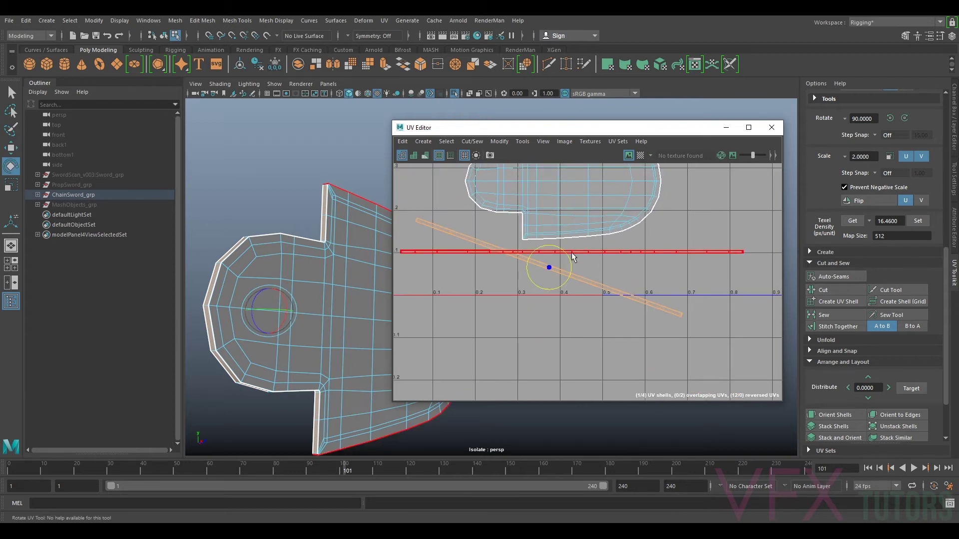
drag(568, 256, 564, 251)
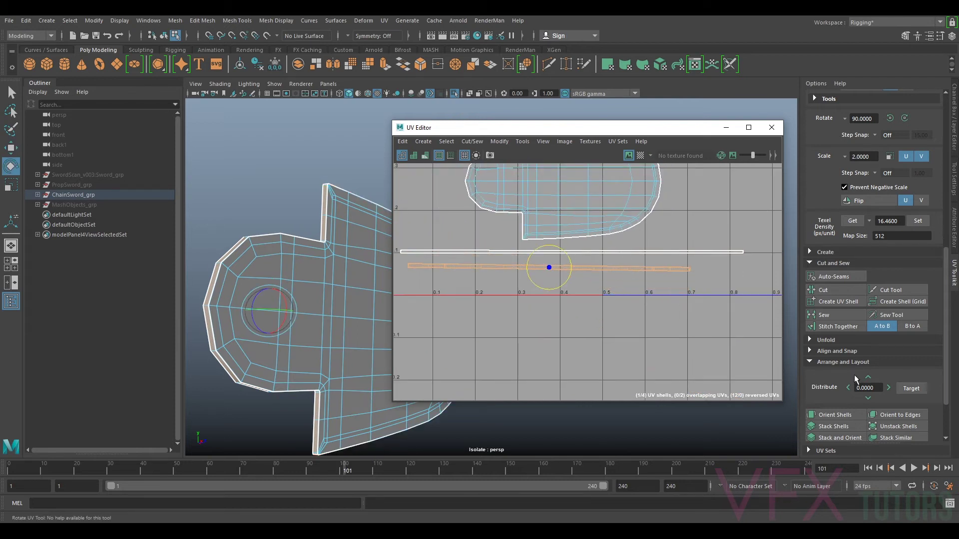
click(830, 414)
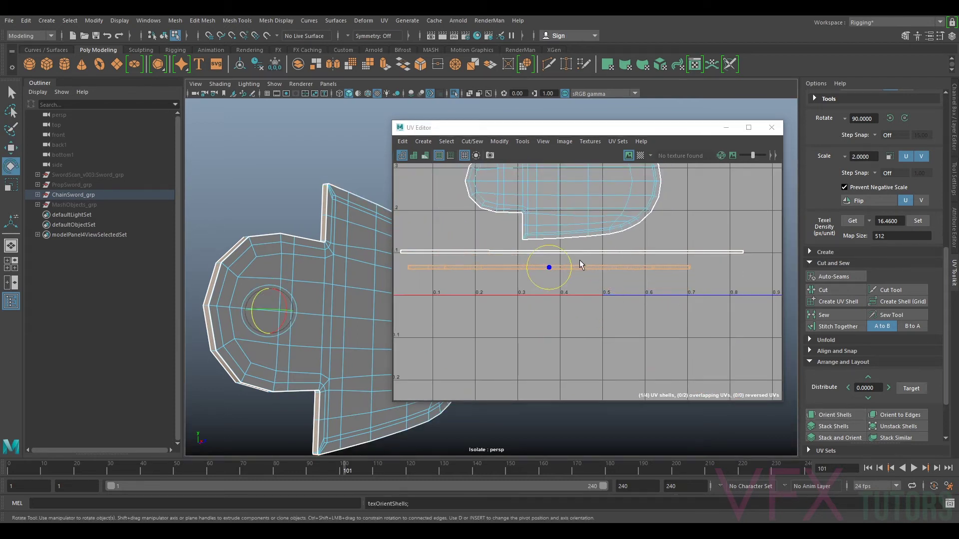
scroll(590, 245, up, 1)
scroll(598, 254, down, 1)
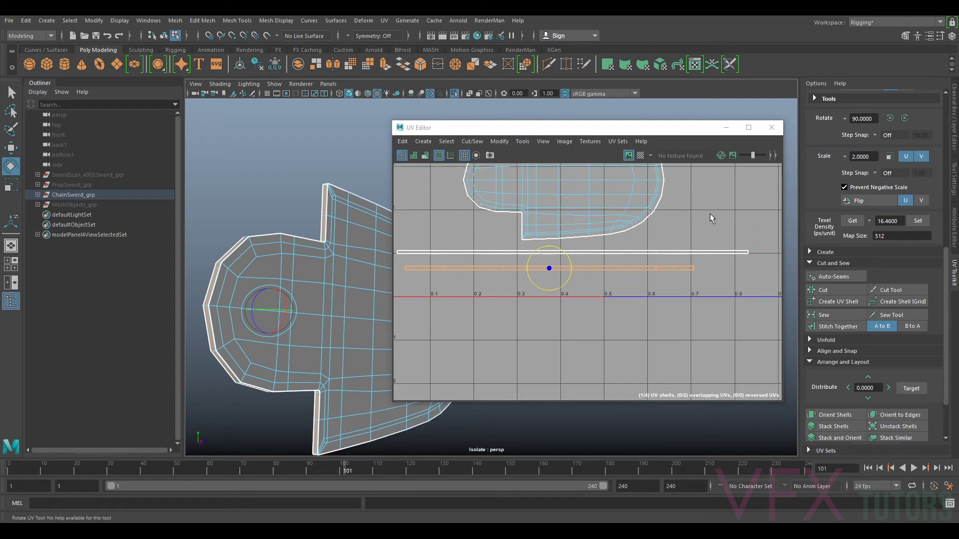
Select the lower face shell and nudge it slightly down toward the long edge strip.
scroll(643, 251, down, 5)
scroll(661, 227, up, 5)
alt+middle_drag(584, 262, 612, 226)
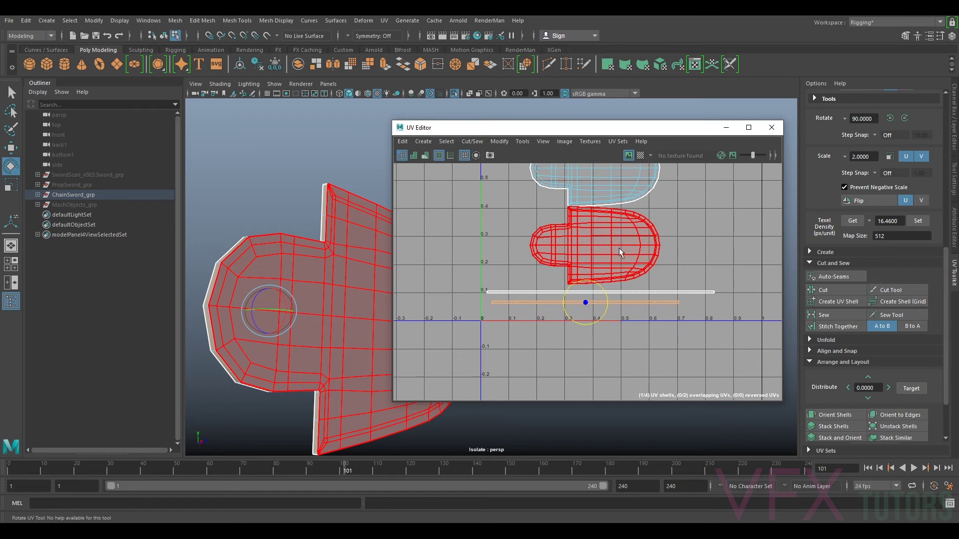
click(619, 247)
key(w)
drag(597, 244, 597, 248)
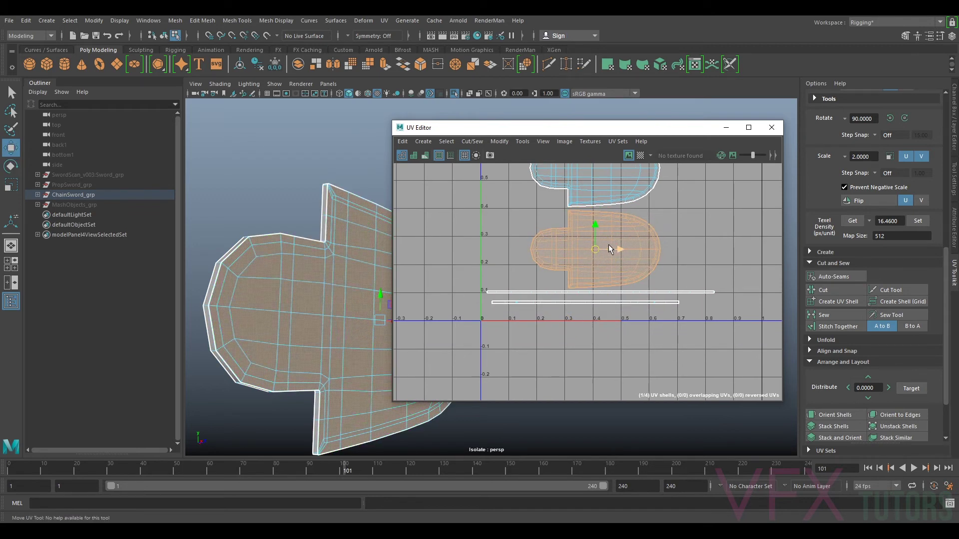
Select the joined rim strip and move it up close beneath the long strip.
click(610, 305)
scroll(580, 309, up, 3)
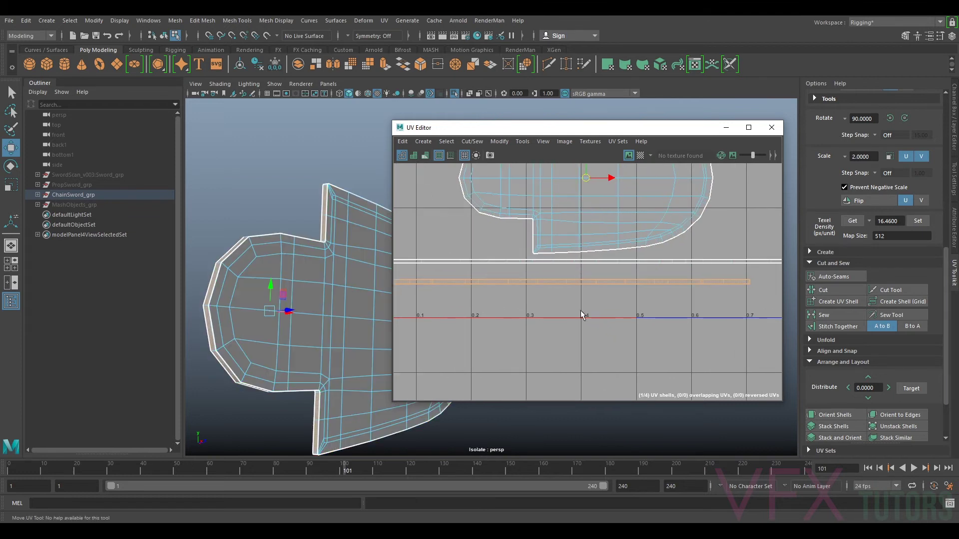
click(578, 278)
drag(566, 277, 565, 270)
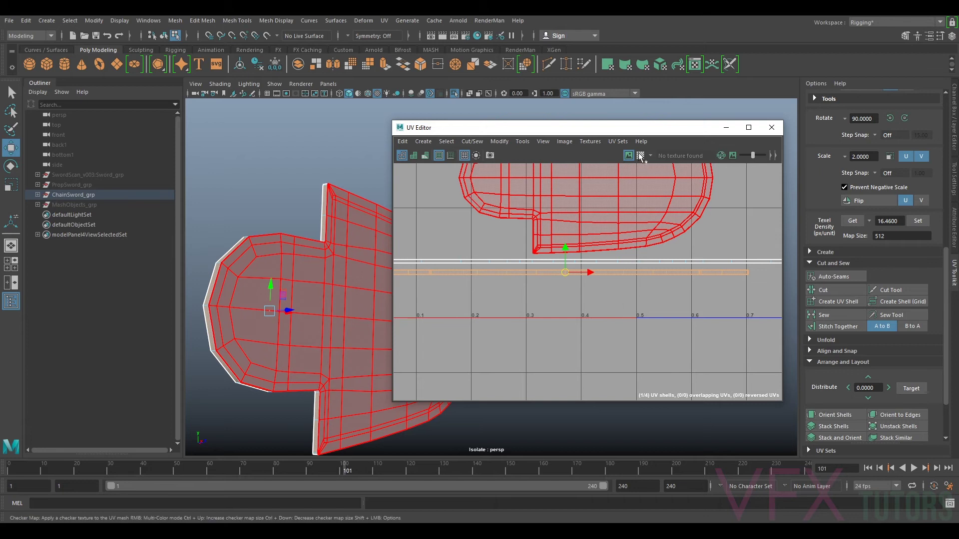
Show the checker map on the sprocket and read the texel density of each edge strip.
click(619, 155)
alt+drag(292, 279, 204, 286)
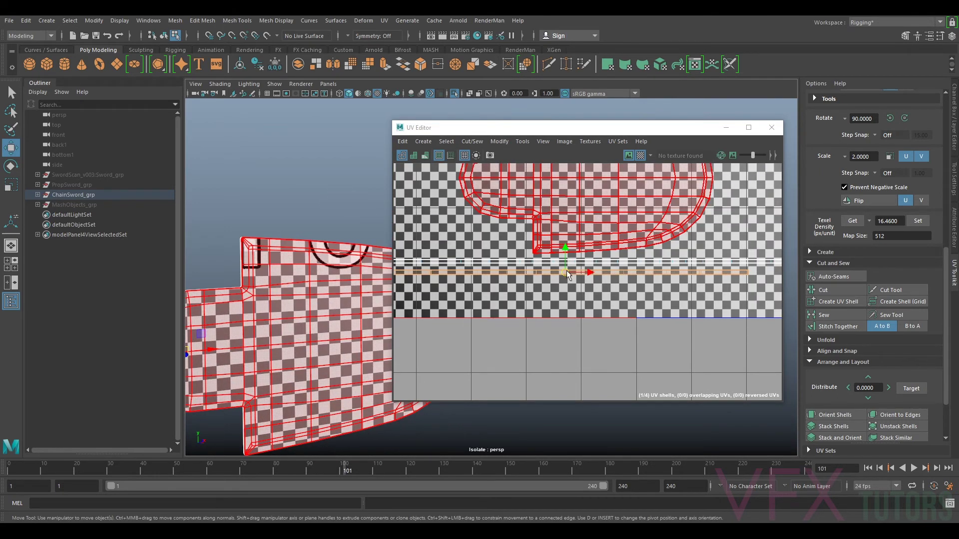
click(617, 261)
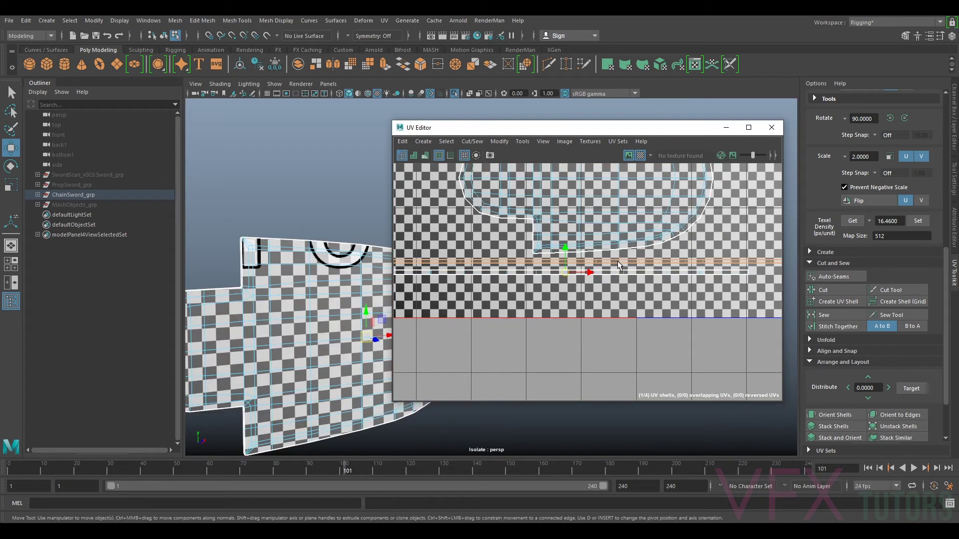
click(852, 221)
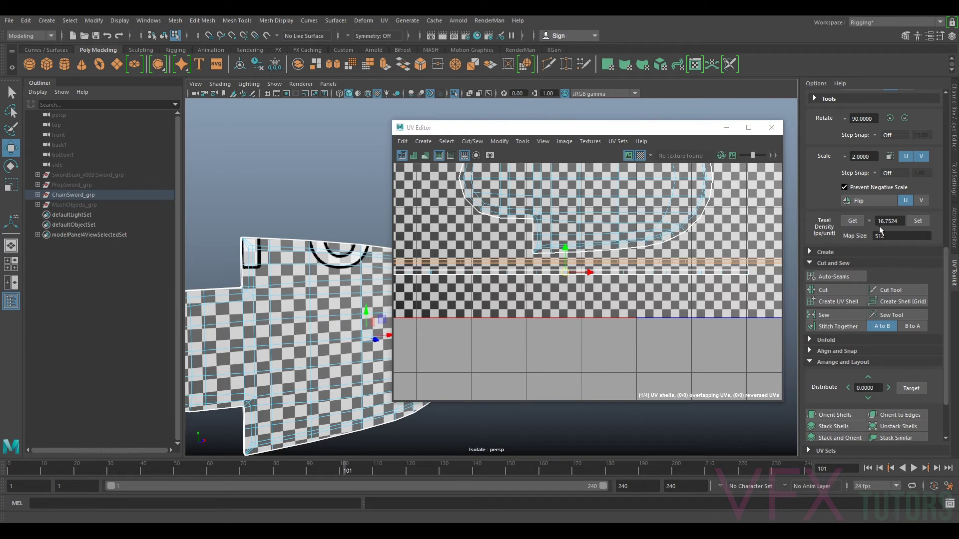
click(601, 273)
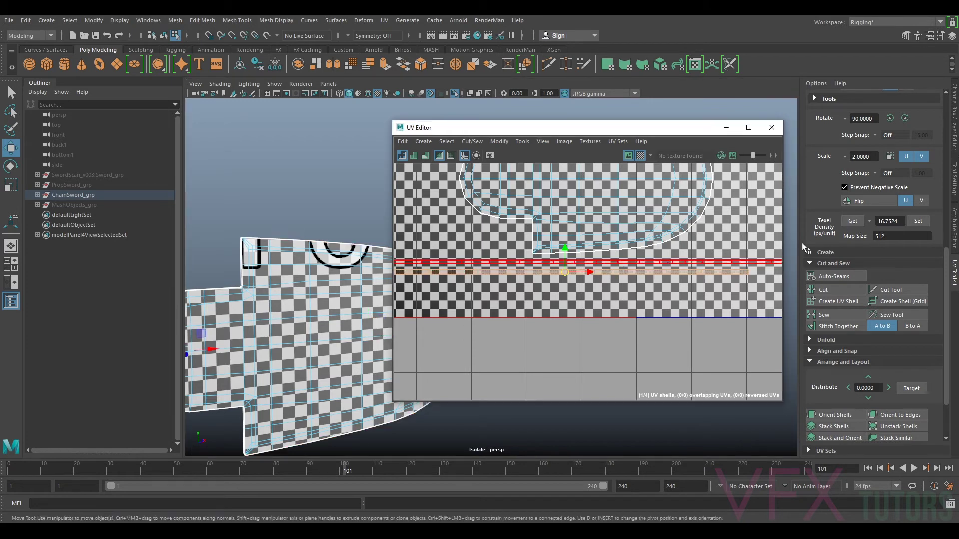
click(852, 222)
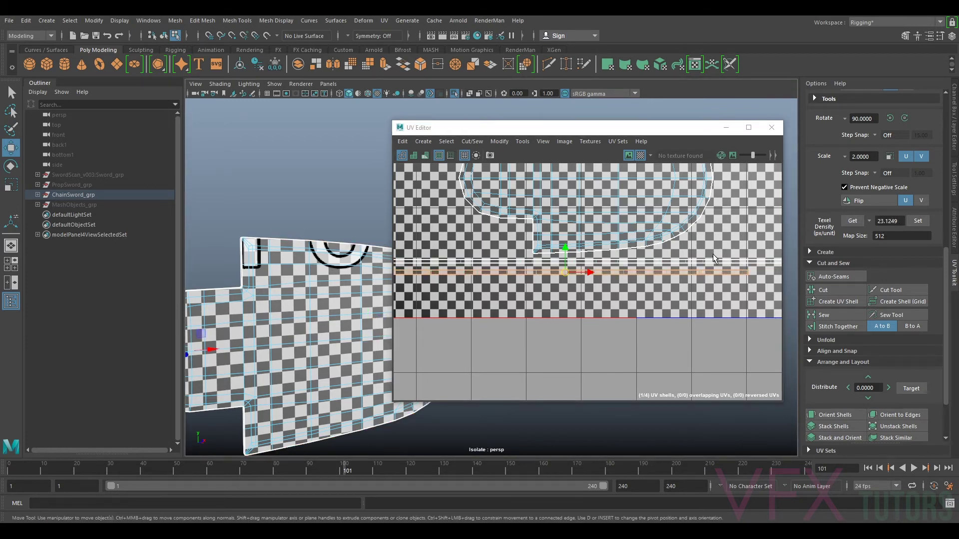
Get the lower face shell's texel density and apply 16.4600 px/unit to both edge strips.
click(606, 250)
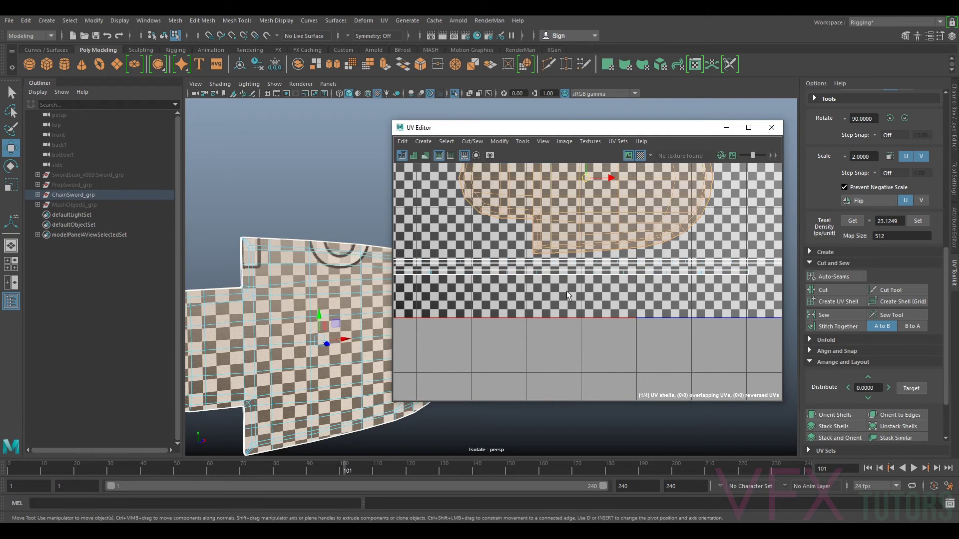
click(852, 221)
scroll(668, 228, down, 3)
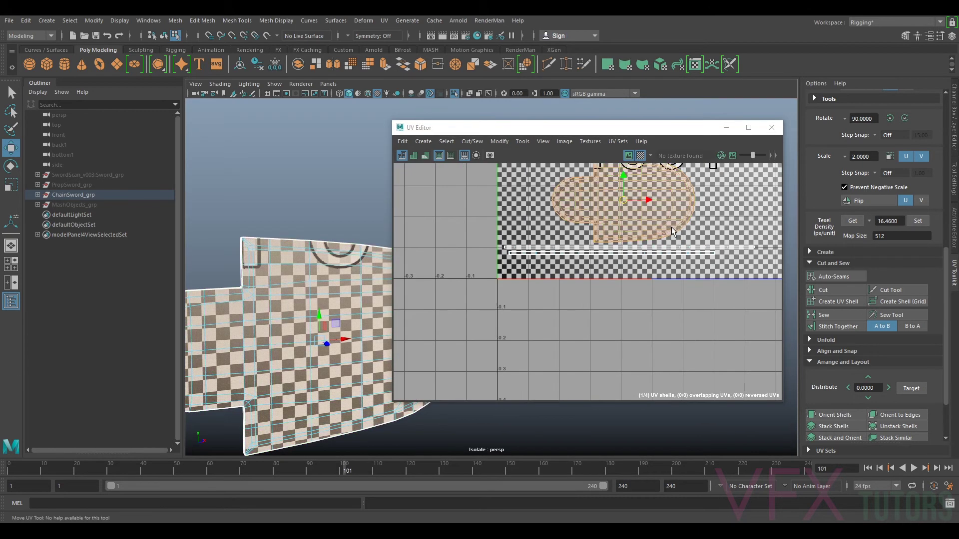
alt+middle_drag(668, 228, 612, 327)
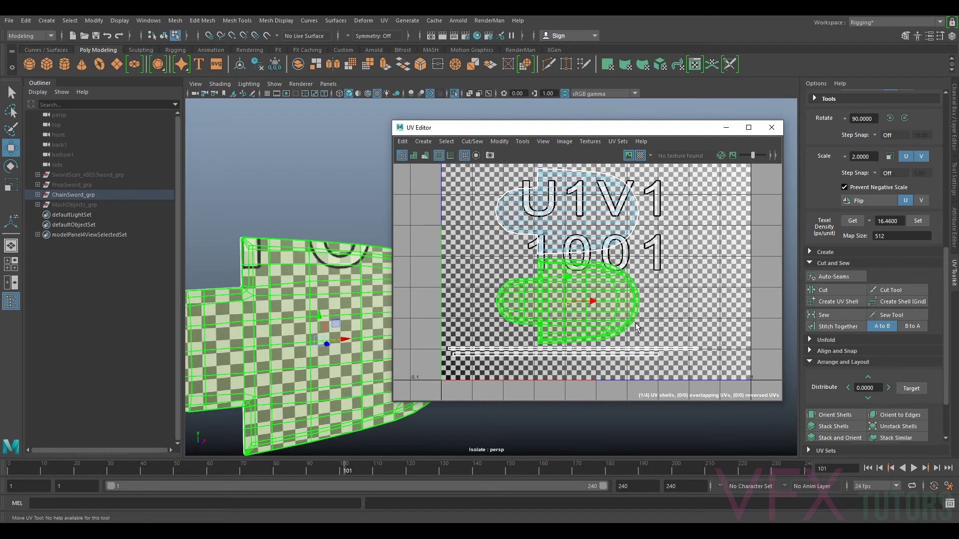
click(665, 348)
click(917, 220)
scroll(627, 350, up, 3)
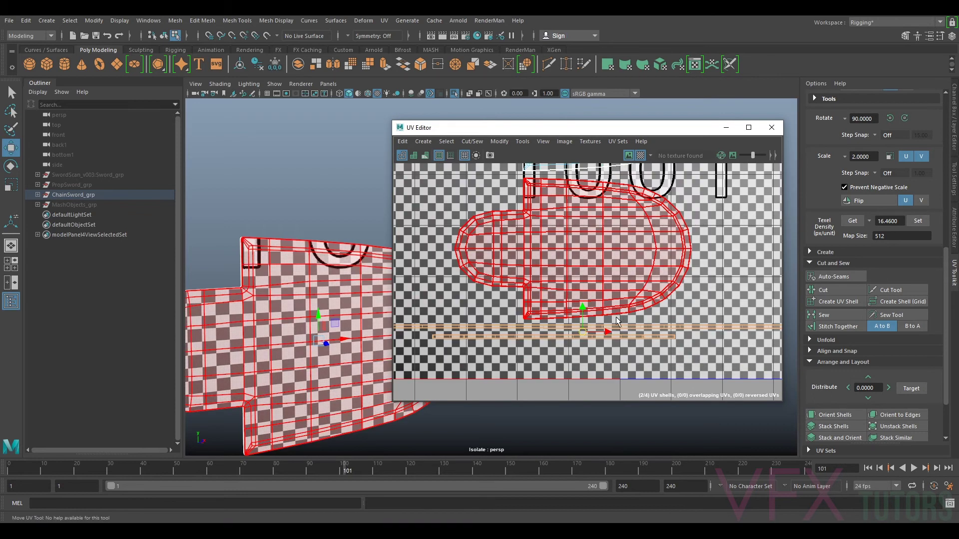
Recheck the texel density of the lower face shell and the shorter edge strip.
click(610, 289)
click(620, 337)
click(855, 221)
Move the shorter strip to the bottom-left corner of the UV tile and place the long strip just above it.
click(601, 327)
click(609, 338)
scroll(574, 338, down, 3)
scroll(552, 335, up, 2)
alt+middle_drag(552, 335, 637, 305)
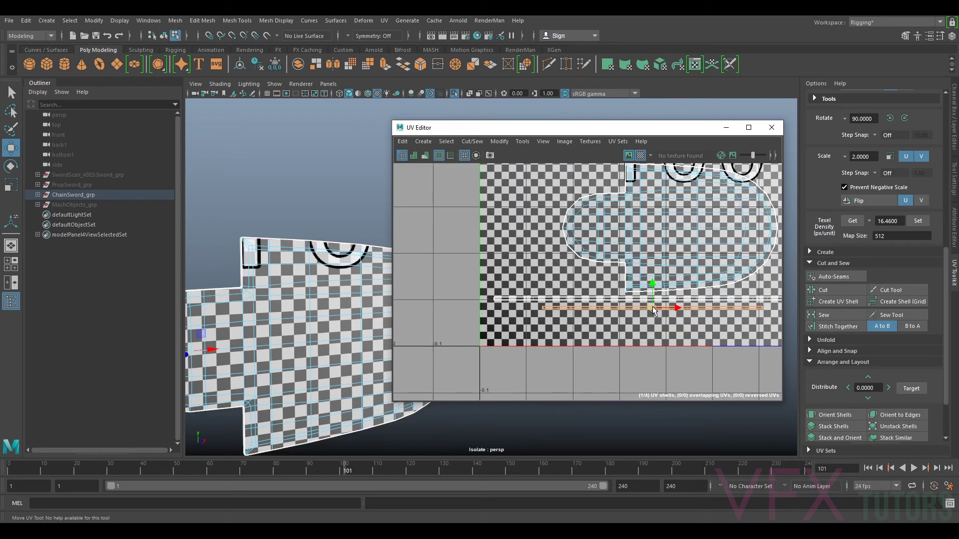
drag(652, 307, 591, 342)
click(618, 300)
drag(675, 304, 650, 341)
Swap the strips so the long one lies along the tile's bottom edge with the shorter one directly above it.
scroll(650, 336, down, 2)
scroll(650, 336, up, 4)
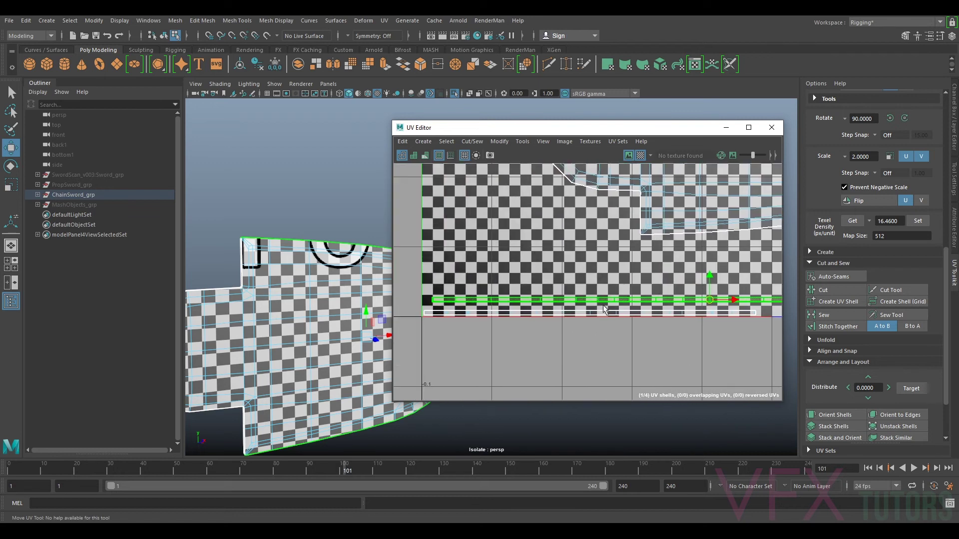
drag(588, 309, 591, 284)
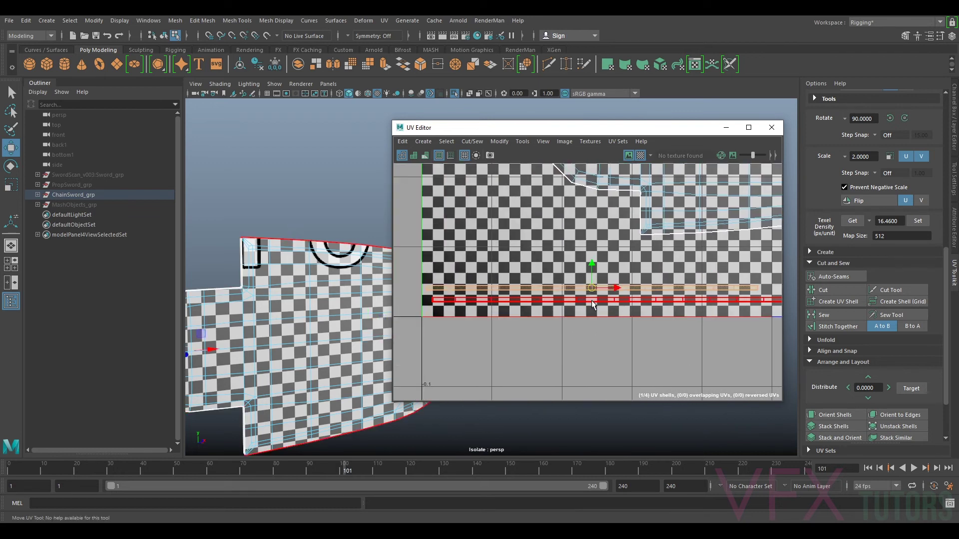
click(599, 299)
drag(708, 302, 703, 310)
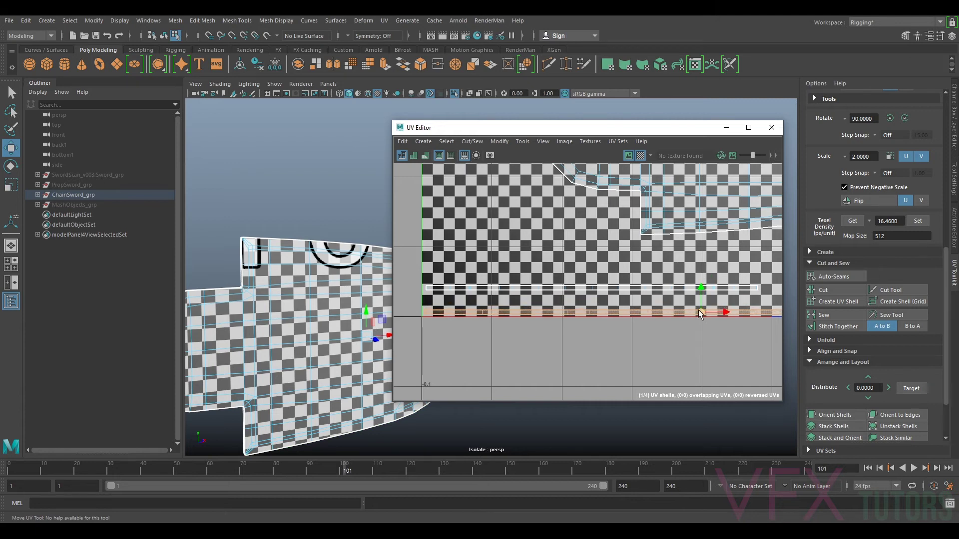
click(589, 292)
drag(590, 295, 591, 309)
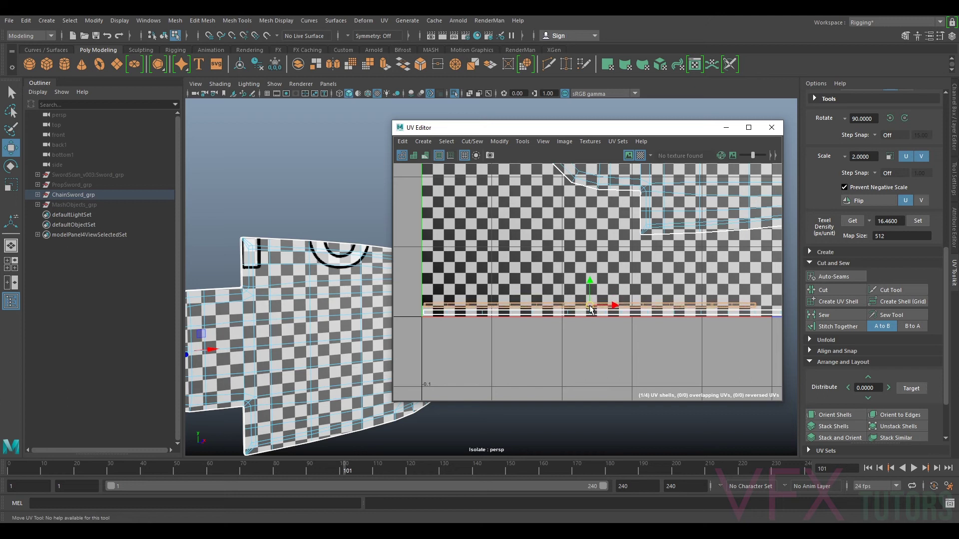
Move the lower face shell to the tile's left edge, directly above the two edge strips.
scroll(591, 304, down, 4)
alt+middle_drag(646, 231, 618, 244)
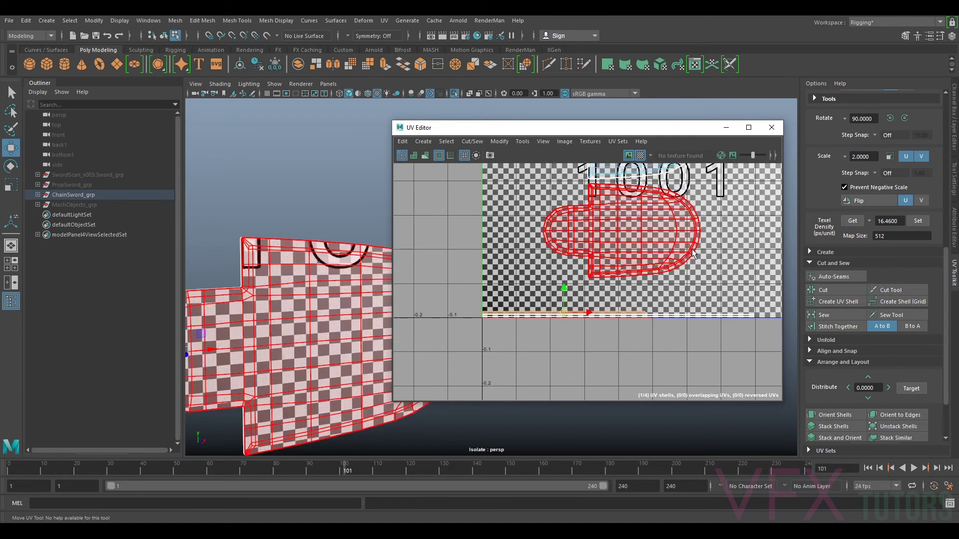
scroll(619, 244, down, 3)
scroll(645, 238, up, 1)
click(624, 243)
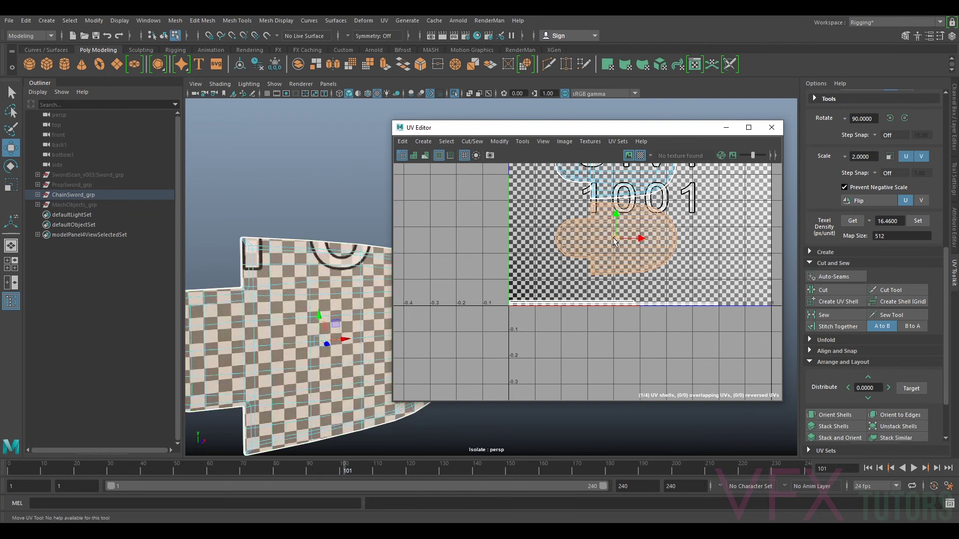
drag(618, 243, 567, 262)
Move the upper face shell against the tile's left edge, directly above the other face shell.
scroll(568, 262, down, 2)
alt+middle_drag(568, 260, 572, 284)
scroll(603, 248, up, 2)
click(616, 211)
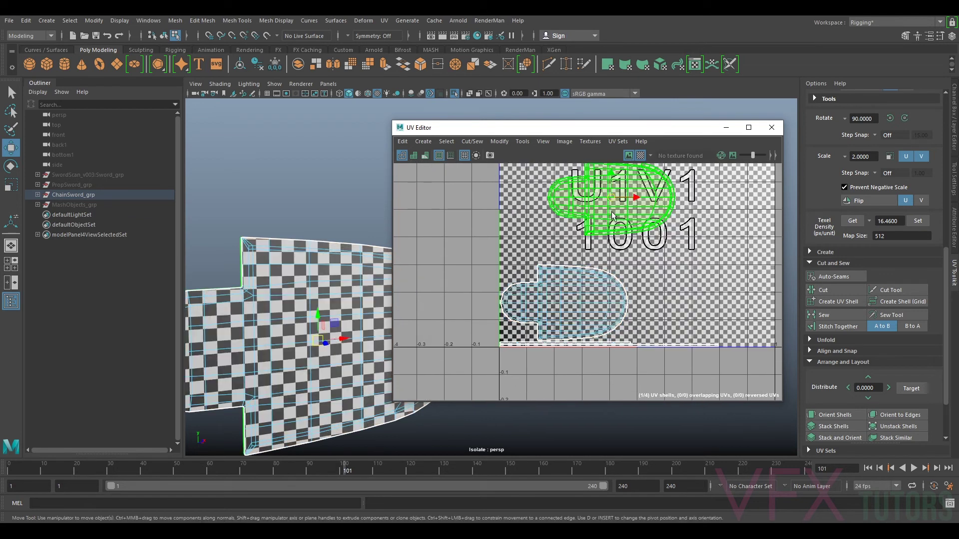
drag(607, 200, 561, 227)
scroll(577, 249, down, 4)
Examine the checker pattern across the sprocket's face for stretching or uneven scale.
click(272, 274)
alt+drag(290, 283, 274, 256)
scroll(274, 257, down, 4)
alt+middle_drag(275, 256, 372, 265)
scroll(294, 255, up, 3)
scroll(295, 256, down, 3)
scroll(309, 260, up, 3)
scroll(331, 269, up, 4)
scroll(331, 269, down, 3)
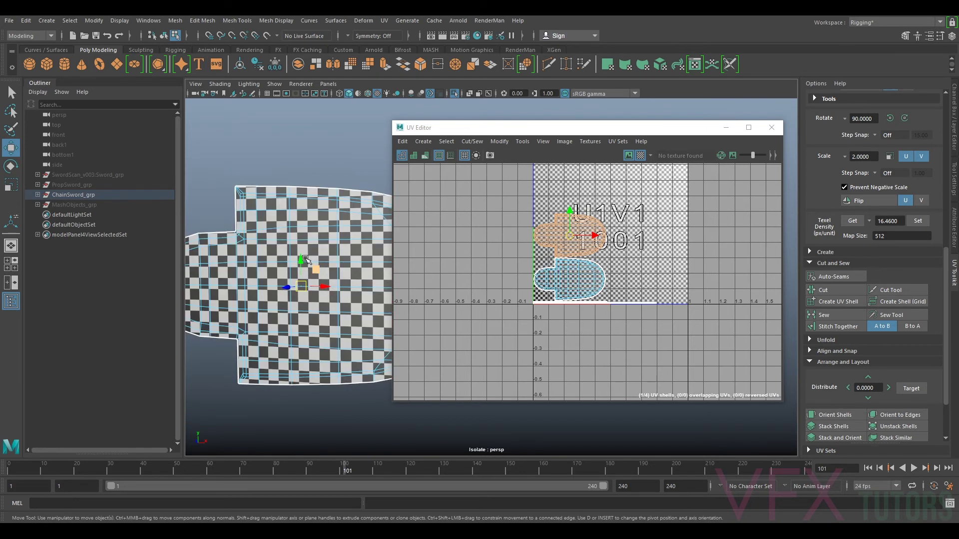
mouse_move(370, 241)
alt+right_down()
mouse_move(314, 254)
mouse_move(375, 252)
alt+right_up()
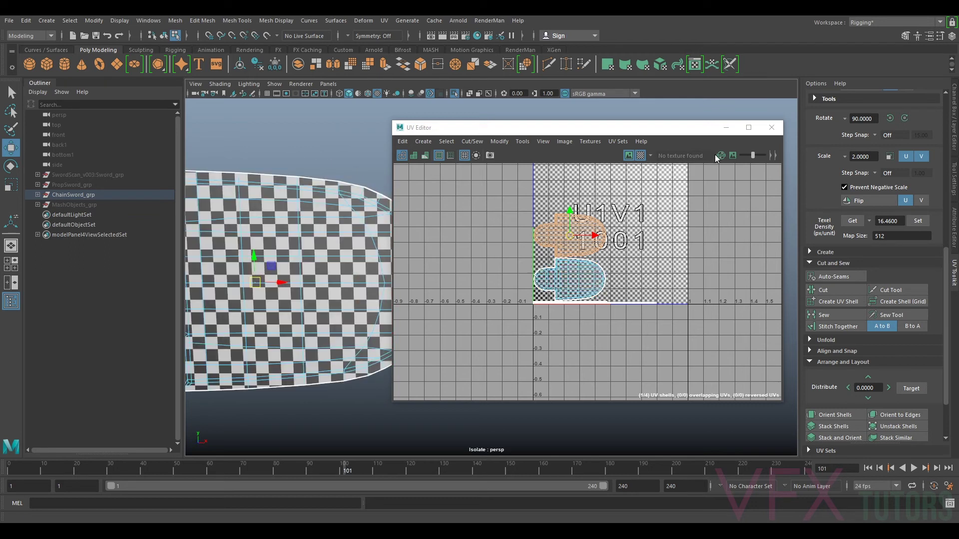
Minimize the UV Editor and compare the sprocket's checker pattern in smoothed and unsmoothed display, including the opposite face.
click(725, 130)
key(f)
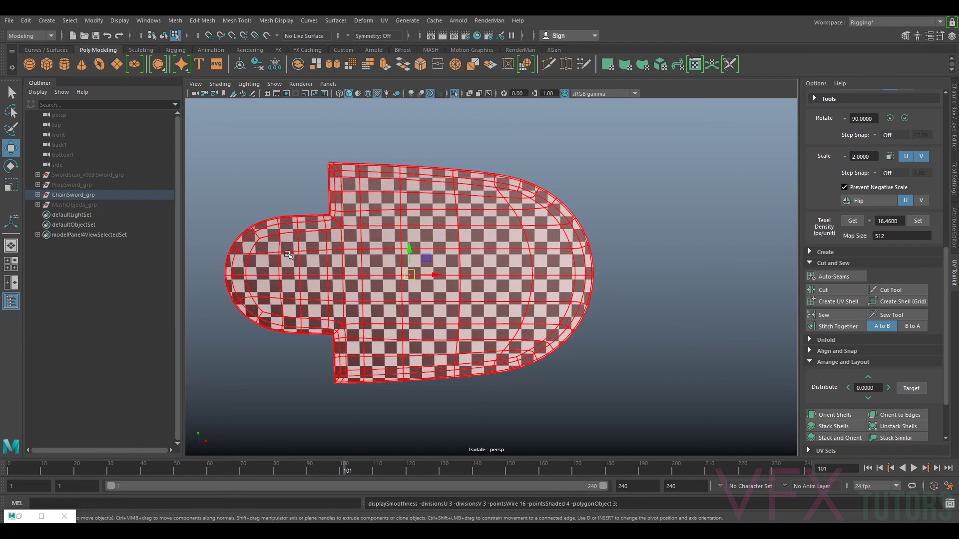
alt+middle_drag(288, 255, 352, 261)
scroll(350, 263, up, 3)
alt+middle_drag(405, 246, 474, 259)
key(1)
key(3)
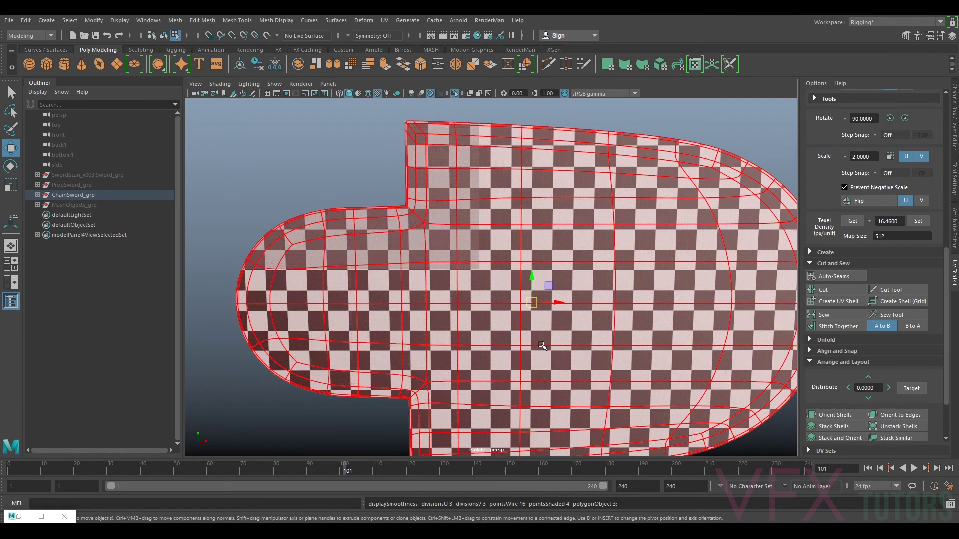
alt+drag(654, 313, 540, 324)
scroll(676, 373, down, 4)
alt+drag(676, 373, 569, 350)
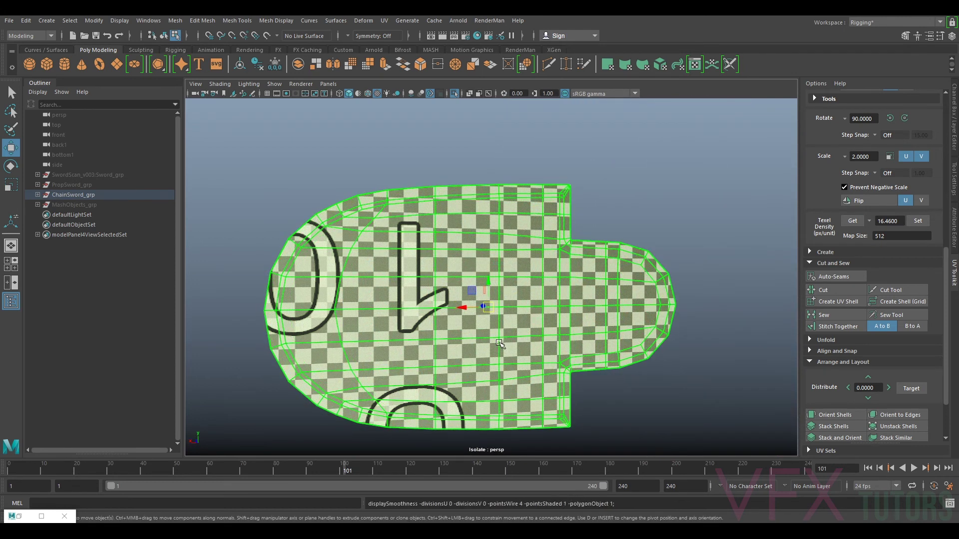
alt+drag(502, 345, 527, 306)
Restore the UV Editor window and move it aside to clear the view of the sprocket.
click(12, 516)
click(30, 442)
drag(646, 131, 805, 138)
alt+drag(453, 258, 564, 248)
alt+middle_drag(496, 258, 404, 251)
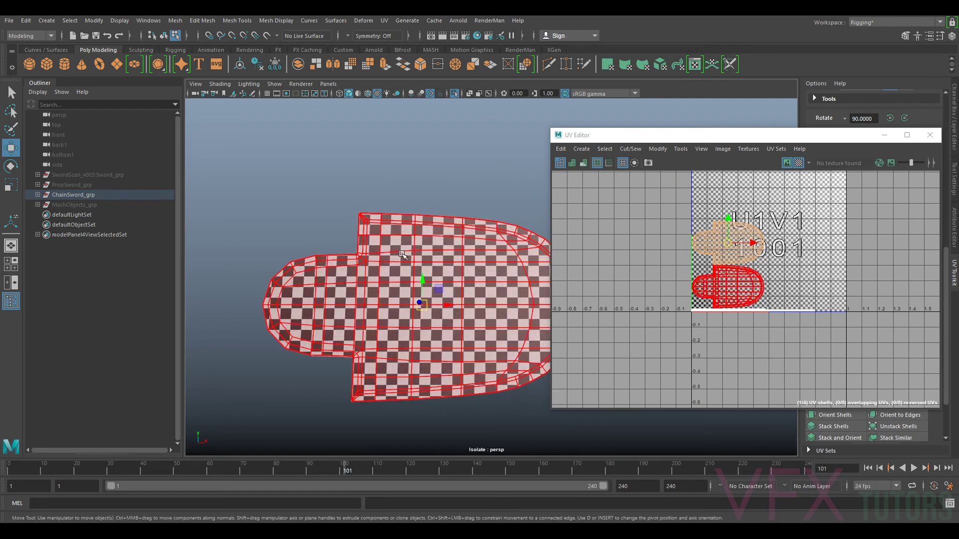
Turn off isolation so the sprocket shows together with the rest of the sword.
key(ctrl+1)
alt+right_drag(413, 261, 358, 264)
alt+drag(433, 274, 381, 279)
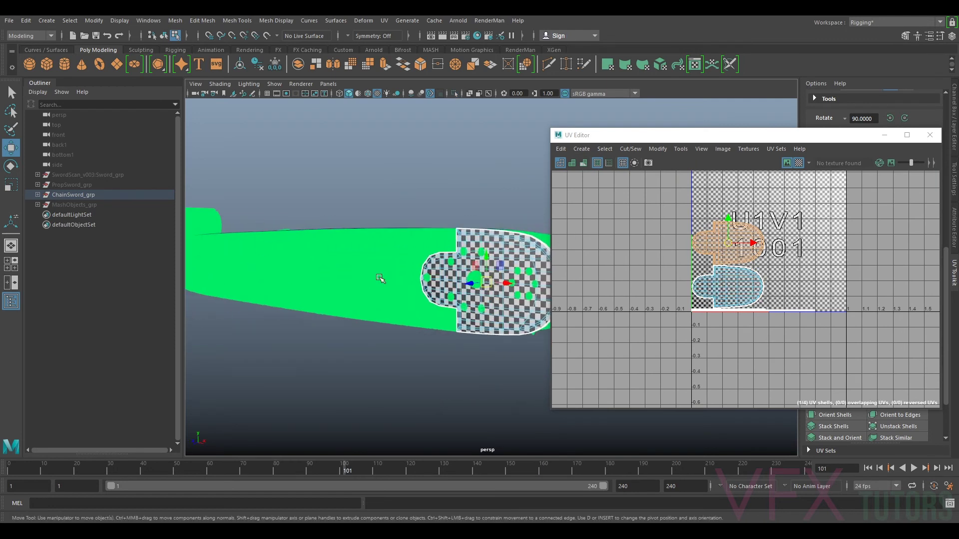
Try isolating the sprocket and moving its stacked face shells in the UV tile, and undo the moves and isolation.
key(ctrl+1)
alt+drag(468, 269, 526, 265)
click(733, 288)
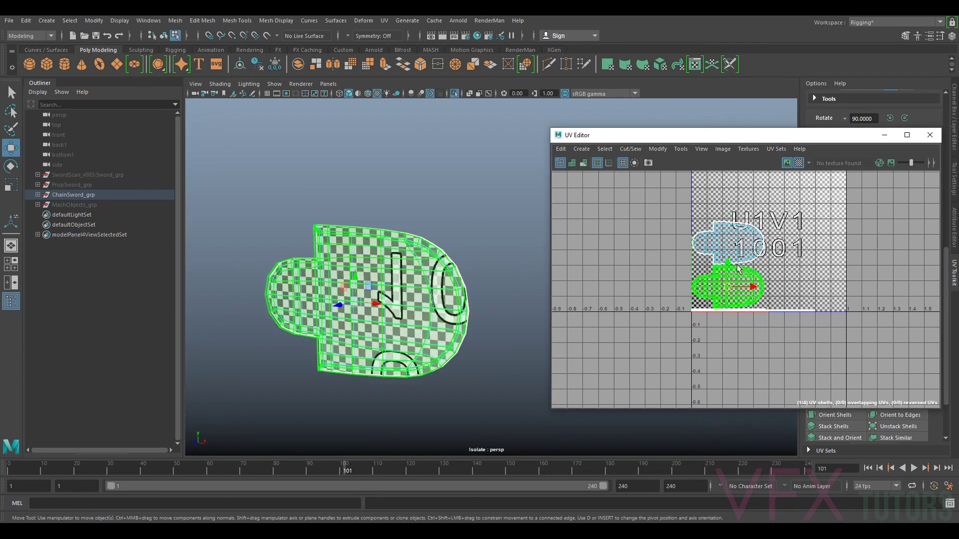
drag(733, 289, 755, 246)
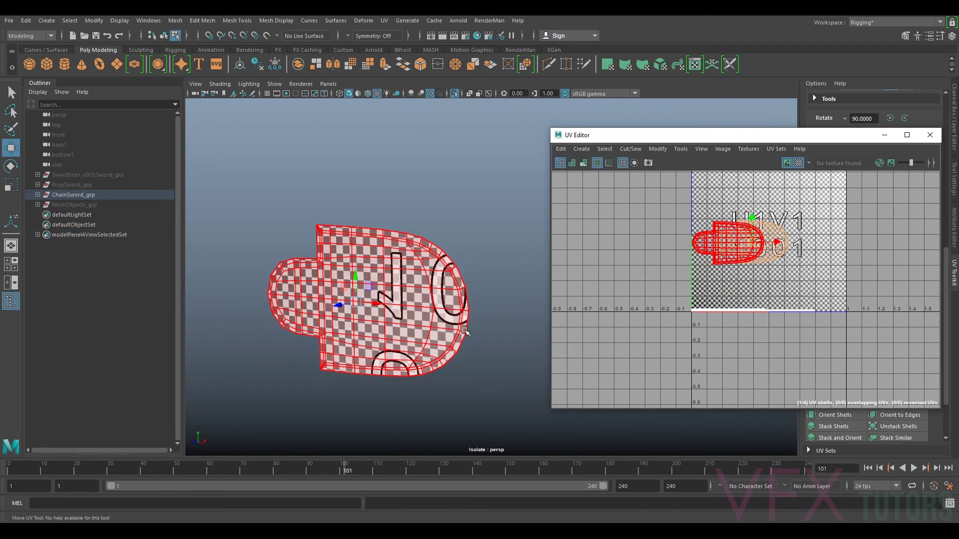
alt+drag(466, 330, 392, 332)
key(ctrl+z)
key(ctrl+z)
key(ctrl+z)
key(ctrl+z)
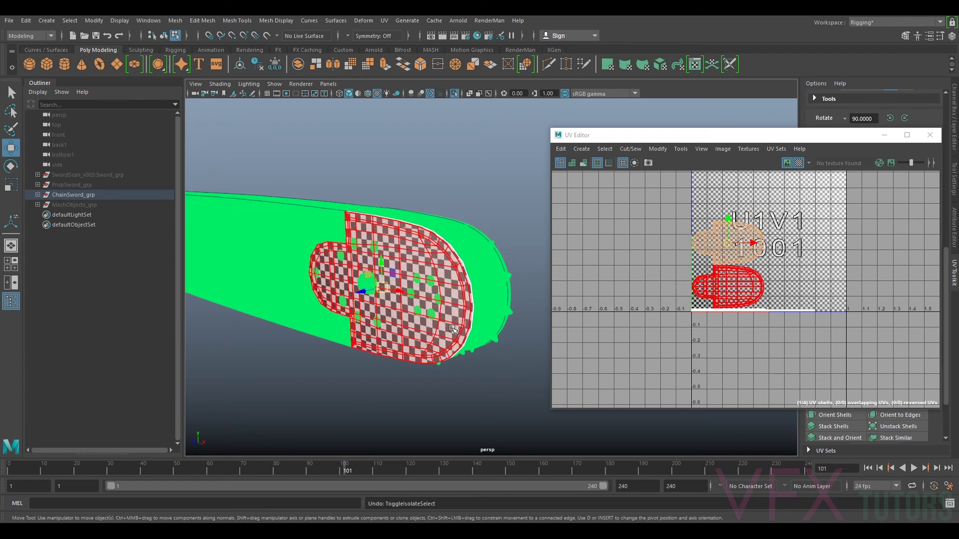
Reposition the sprocket's two face shells inside the UV tile, one above the other, with a small margin from the tile edge.
click(556, 322)
drag(729, 244, 750, 235)
click(737, 283)
mouse_move(732, 290)
mouse_down()
mouse_move(747, 252)
mouse_move(761, 250)
mouse_move(732, 286)
mouse_up()
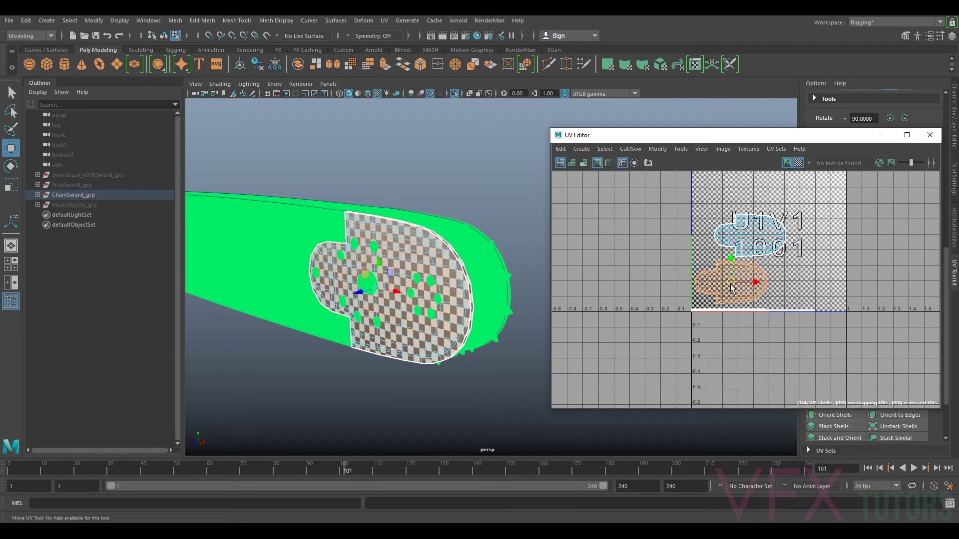
click(757, 241)
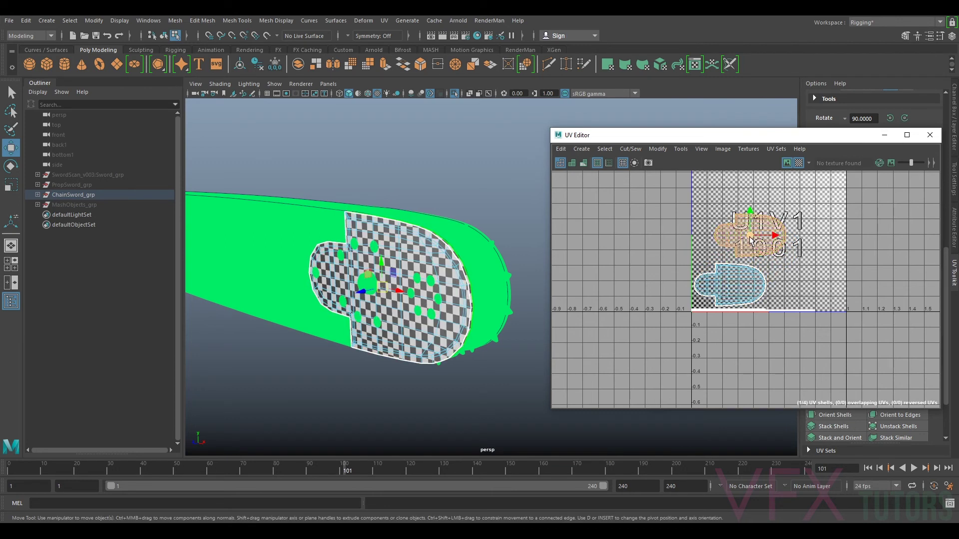
drag(751, 242, 735, 243)
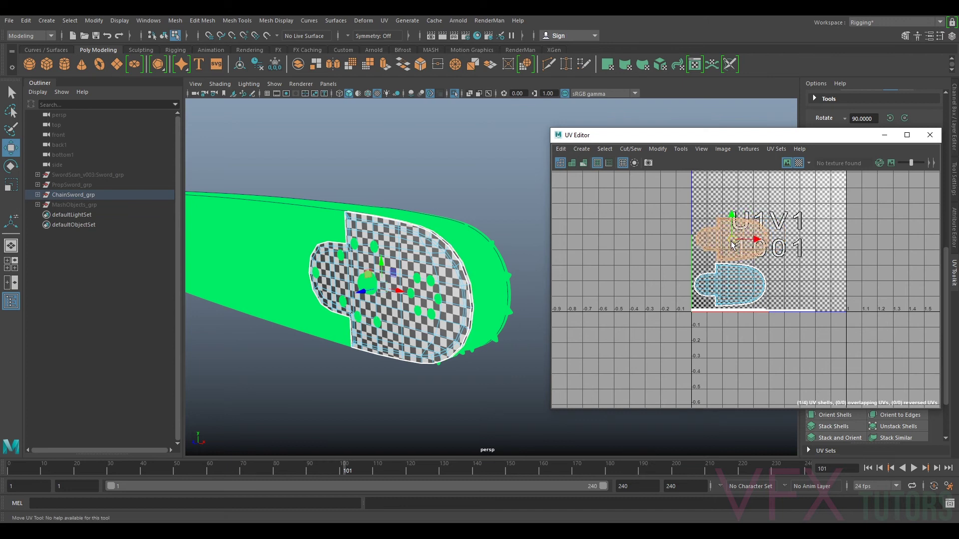
Nudge the sprocket's upper face shell so it lines up directly above the lower one without touching it.
alt+drag(446, 286, 356, 290)
alt+middle_drag(506, 274, 444, 292)
scroll(444, 293, up, 3)
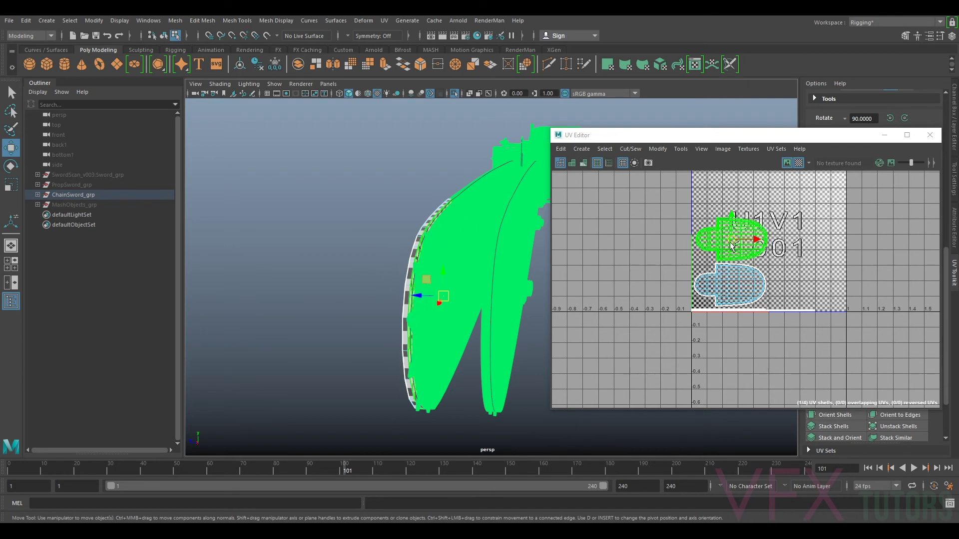
scroll(733, 245, up, 5)
click(726, 220)
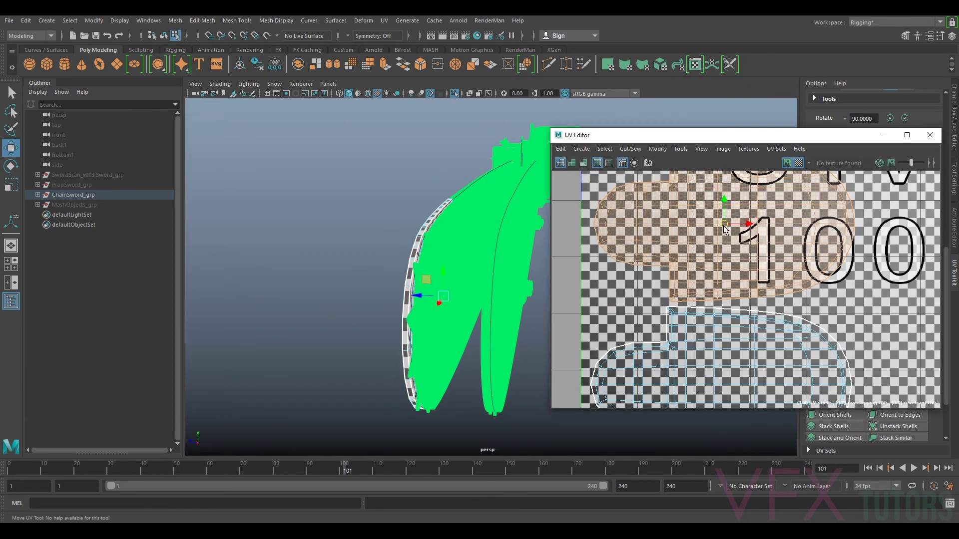
drag(723, 226, 721, 227)
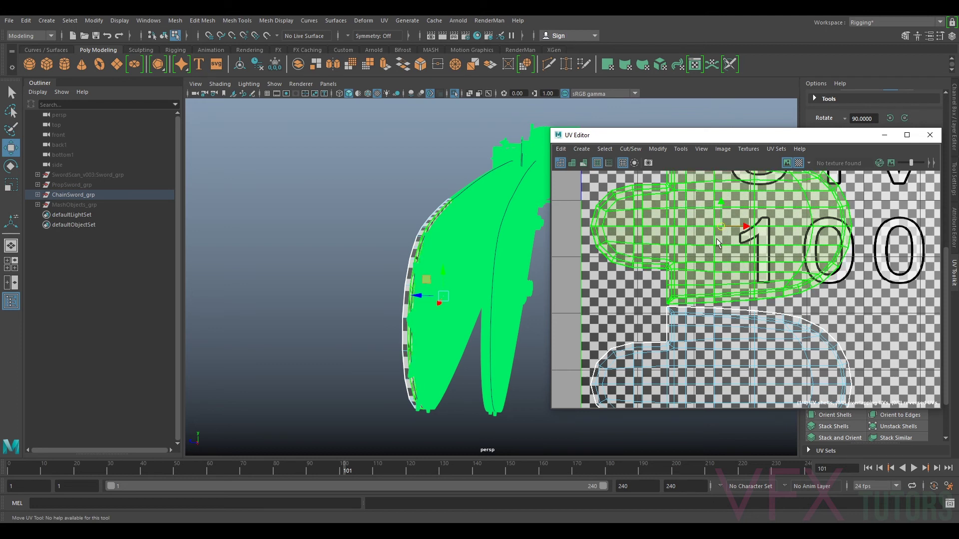
scroll(759, 252, down, 2)
click(732, 236)
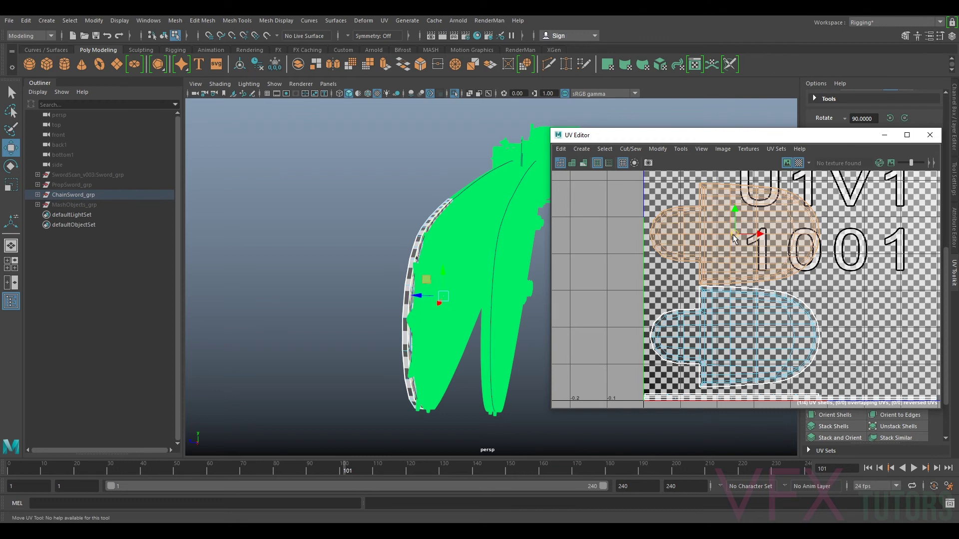
Return to object selection and assign the default material (initialShadingGroup) to the entire ChainSword_grp.
alt+drag(423, 271, 497, 263)
alt+right_drag(384, 282, 414, 284)
scroll(413, 283, up, 1)
right_drag(401, 245, 445, 229)
click(445, 224)
scroll(443, 230, down, 5)
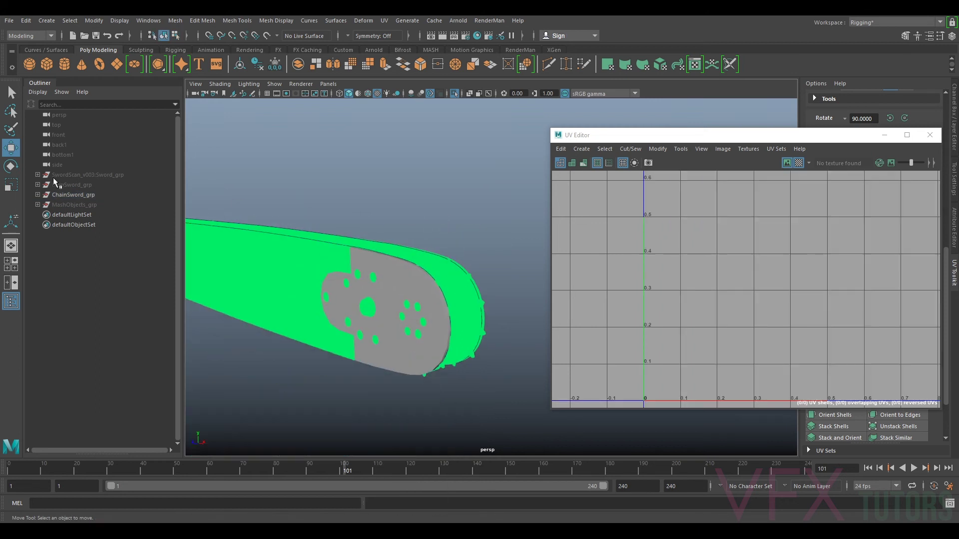
click(70, 195)
right_drag(307, 245, 368, 521)
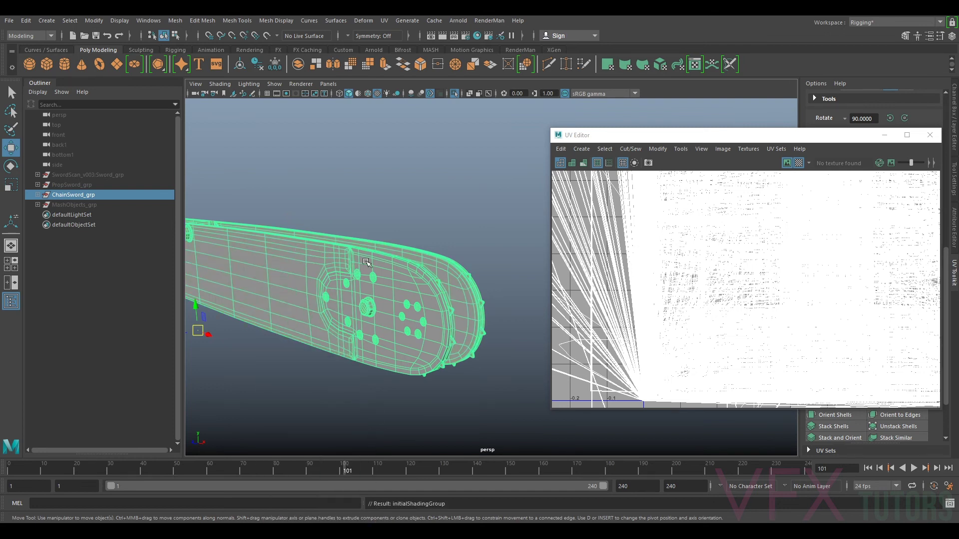
key(f)
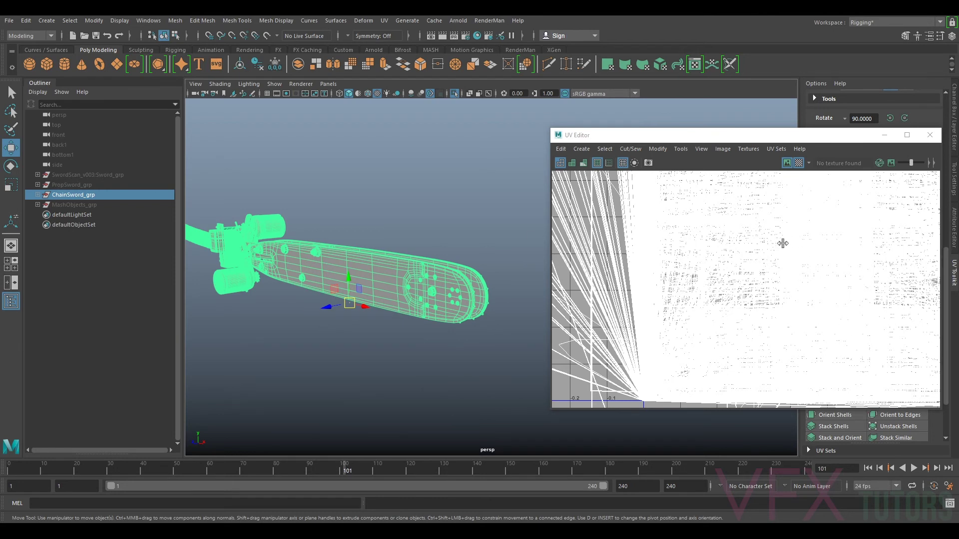
scroll(787, 250, down, 4)
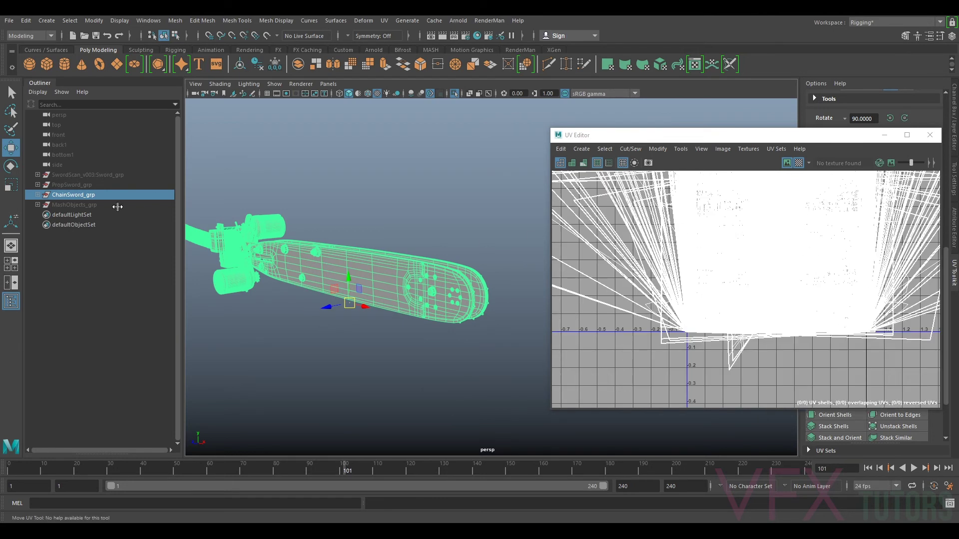
click(406, 214)
Select the nose sprocket and examine its checker pattern from another angle.
click(444, 291)
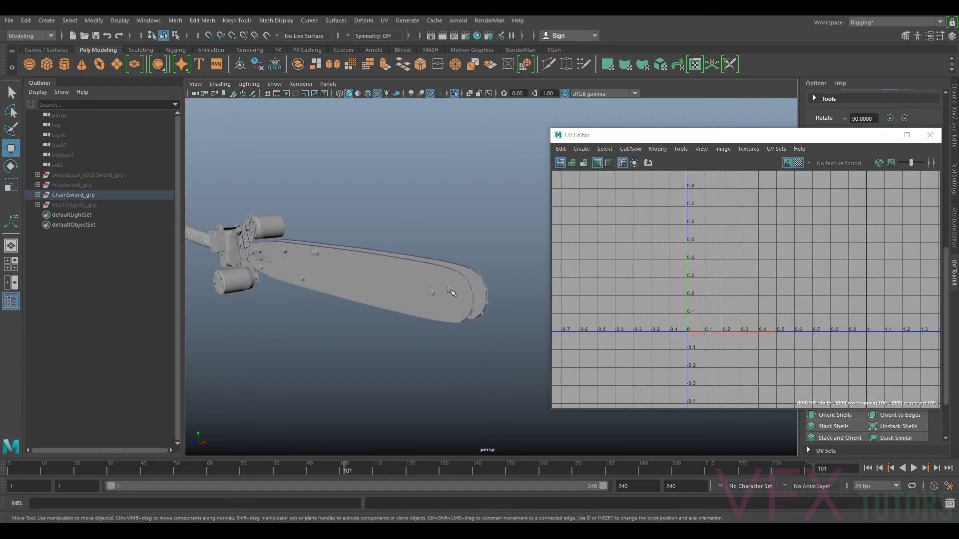
click(473, 278)
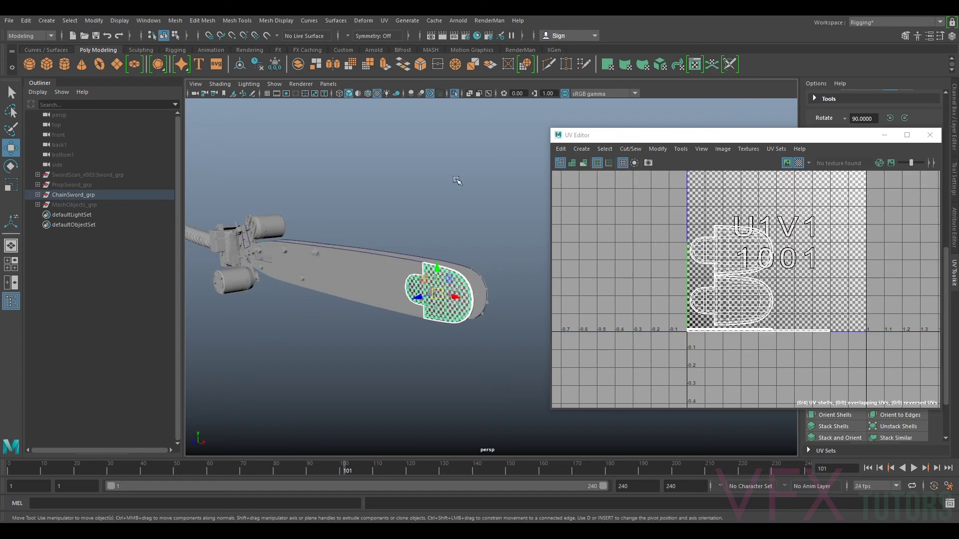
scroll(439, 248, up, 5)
alt+drag(415, 299, 462, 335)
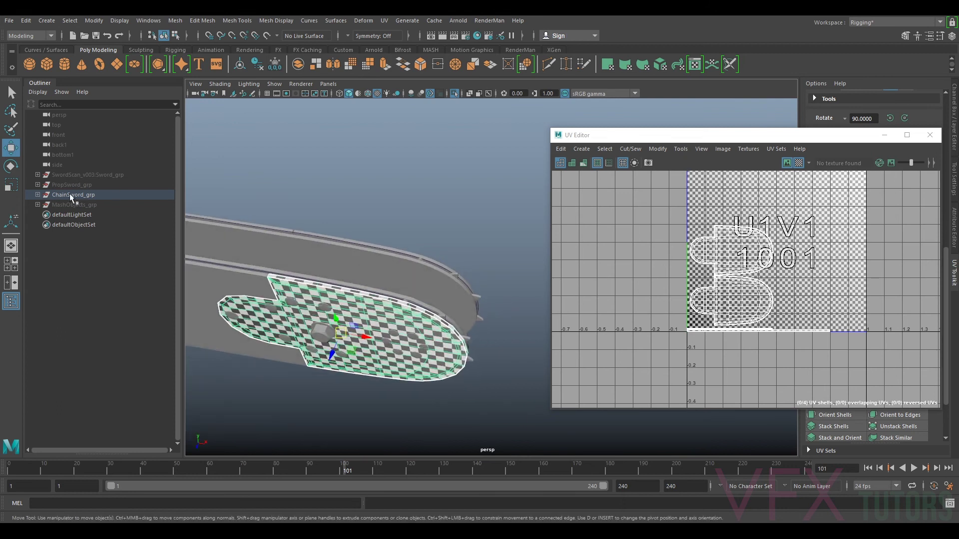
Expand ChainSword_grp in the Outliner and isolate RgtBar_grp in the viewport.
click(38, 195)
click(80, 245)
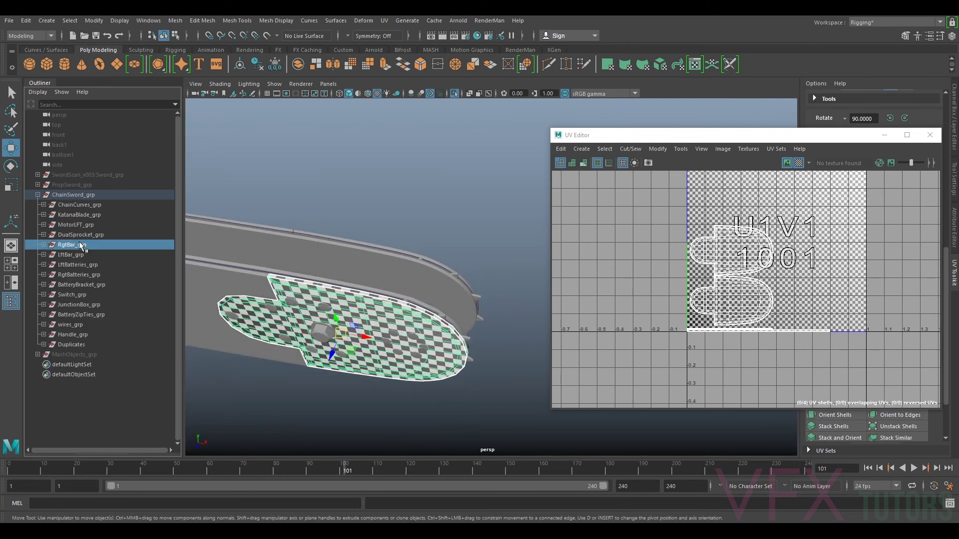
alt+right_drag(337, 221, 310, 242)
alt+middle_drag(310, 243, 449, 220)
alt+right_drag(449, 219, 416, 228)
scroll(416, 228, down, 5)
scroll(414, 228, up, 3)
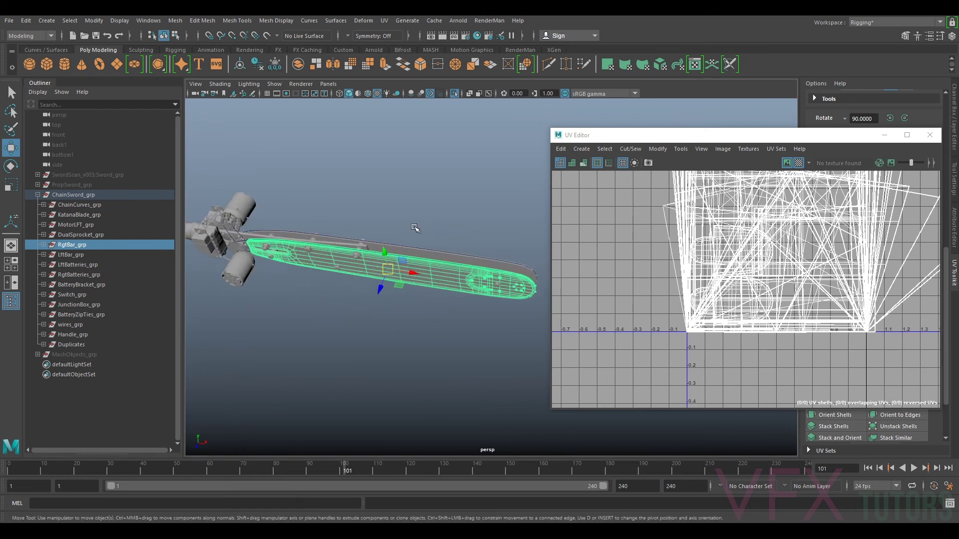
key(ctrl+1)
Select the nose sprocket at the isolated bar's tip and select all of its UV shells.
alt+middle_drag(467, 214, 403, 201)
scroll(403, 201, up, 3)
alt+drag(403, 202, 441, 197)
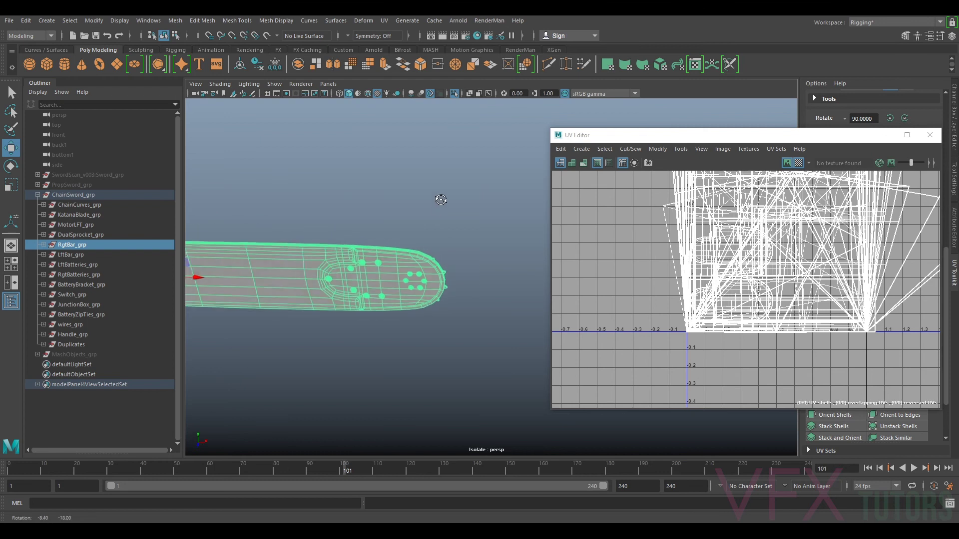
alt+middle_drag(372, 257, 397, 225)
scroll(397, 225, up, 4)
click(359, 221)
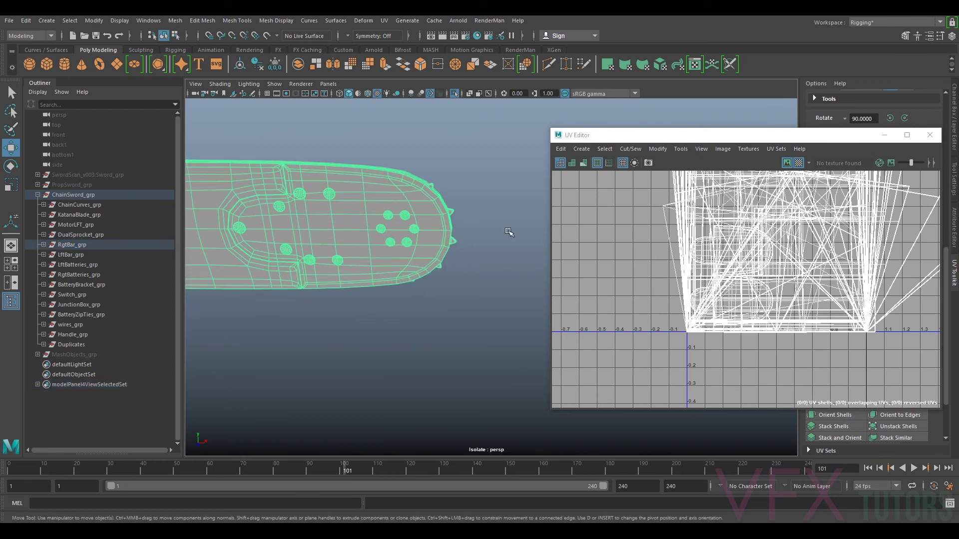
scroll(808, 298, down, 2)
alt+middle_drag(799, 299, 807, 282)
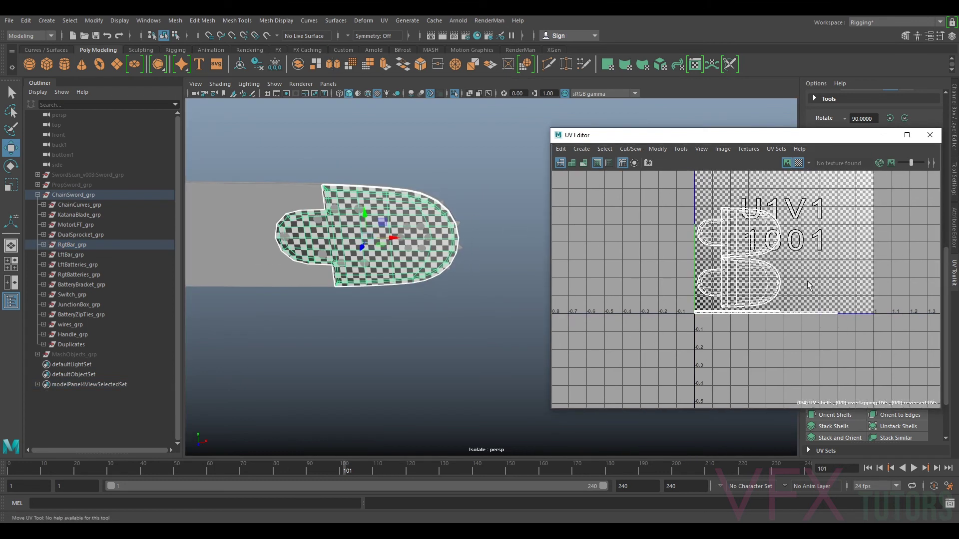
right_drag(746, 242, 725, 222)
drag(857, 202, 671, 331)
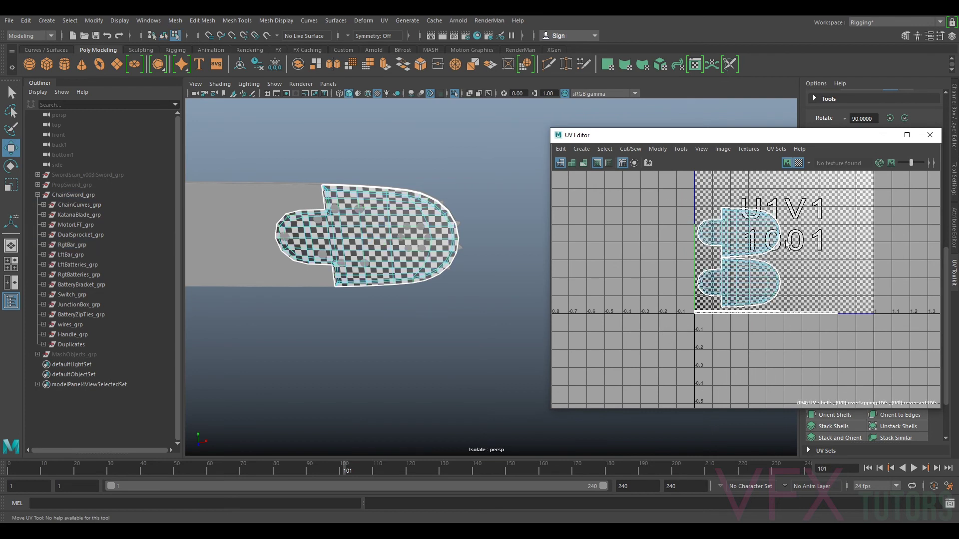
Move the UV Editor window so it no longer covers the UV Toolkit.
drag(845, 139, 781, 128)
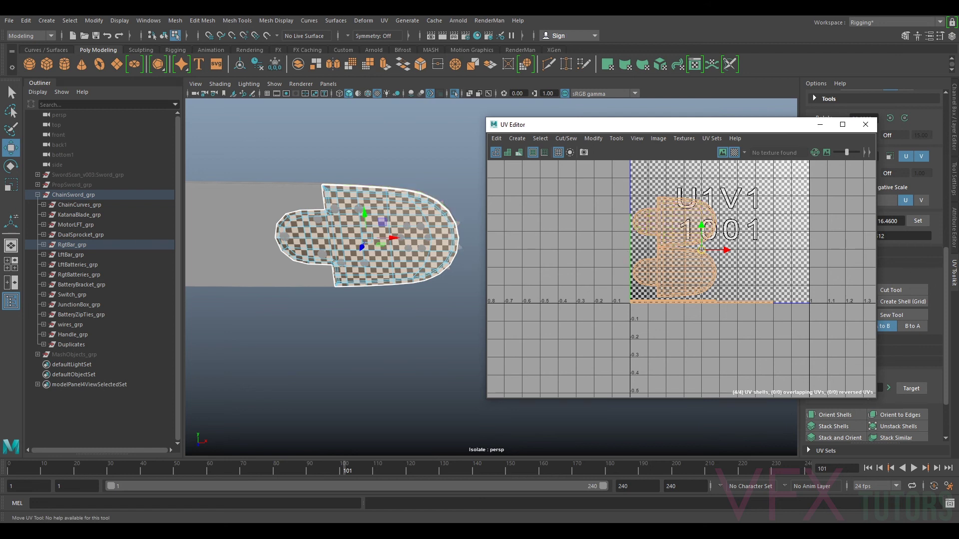
drag(744, 127, 674, 112)
scroll(587, 230, down, 3)
scroll(630, 187, up, 3)
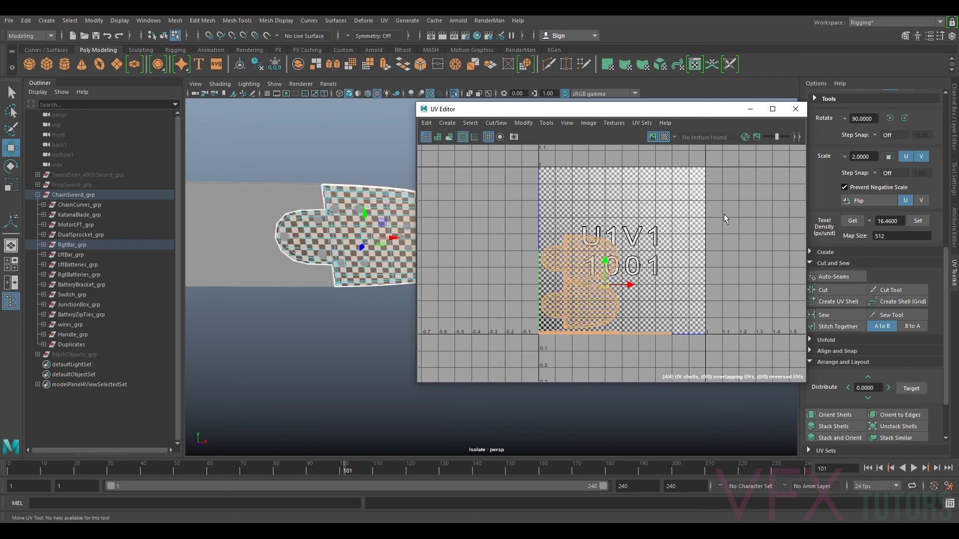
Try moving all the sprocket's shells freehand far across the UV tiles to around the tenth column.
scroll(724, 219, down, 3)
alt+middle_drag(746, 189, 589, 247)
drag(520, 310, 615, 246)
alt+middle_drag(729, 240, 541, 246)
scroll(541, 247, down, 3)
drag(468, 248, 764, 259)
alt+middle_drag(749, 252, 599, 226)
scroll(611, 227, up, 3)
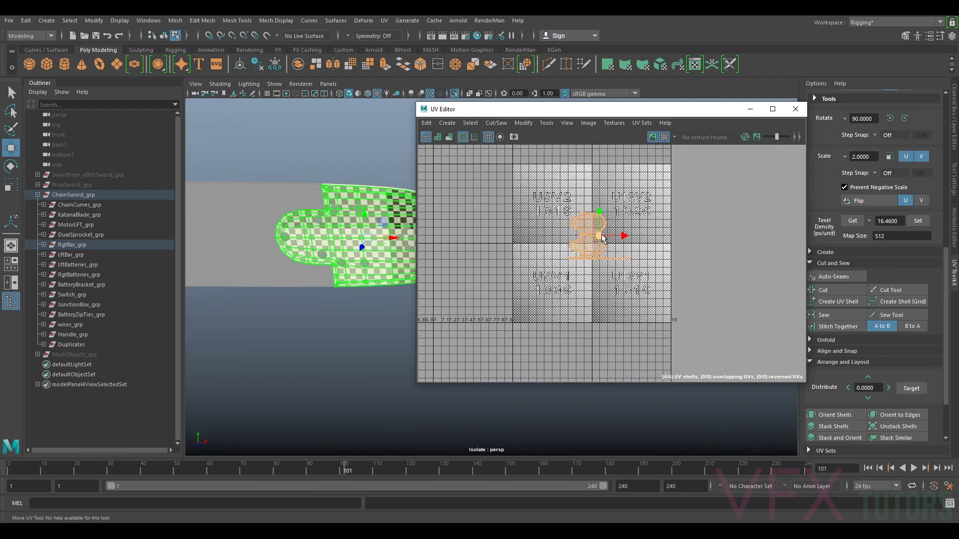
Try moving the sprocket's shells freehand back into the first UV tile, 1001.
drag(602, 240, 577, 272)
alt+right_drag(557, 268, 507, 274)
alt+middle_drag(508, 273, 753, 240)
drag(795, 239, 553, 244)
scroll(552, 252, up, 5)
scroll(551, 253, up, 4)
scroll(581, 248, down, 10)
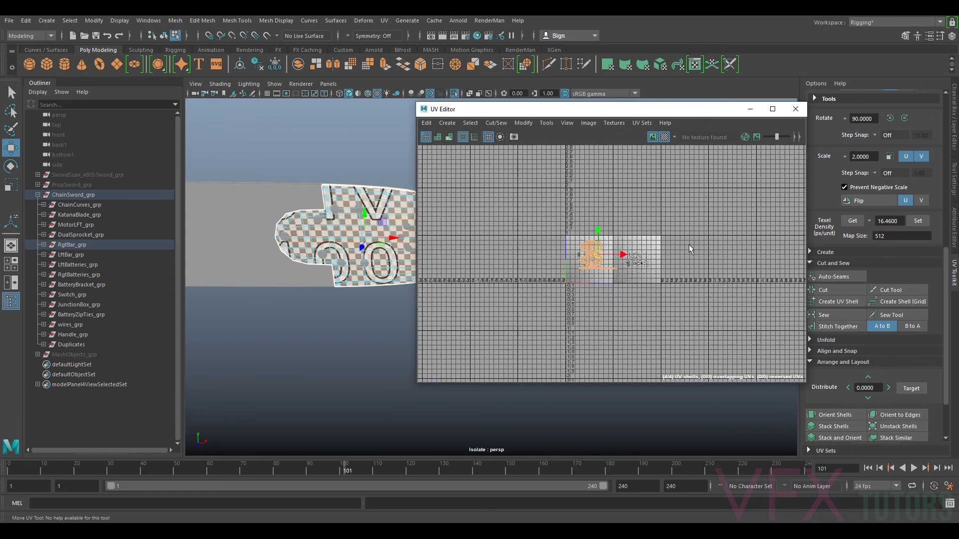
drag(528, 325, 644, 212)
scroll(647, 212, down, 4)
alt+middle_drag(696, 221, 642, 253)
drag(615, 270, 563, 325)
alt+middle_drag(562, 324, 647, 269)
scroll(647, 268, up, 4)
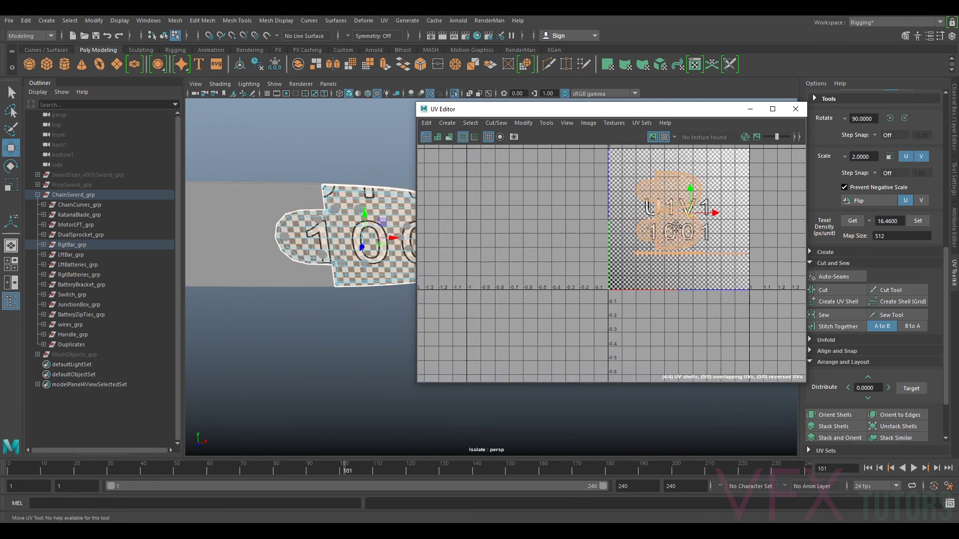
Undo the freehand moves of the sprocket's shells across the UV tiles.
key(ctrl+z)
key(ctrl+z)
key(ctrl+z)
key(ctrl+z)
key(ctrl+z)
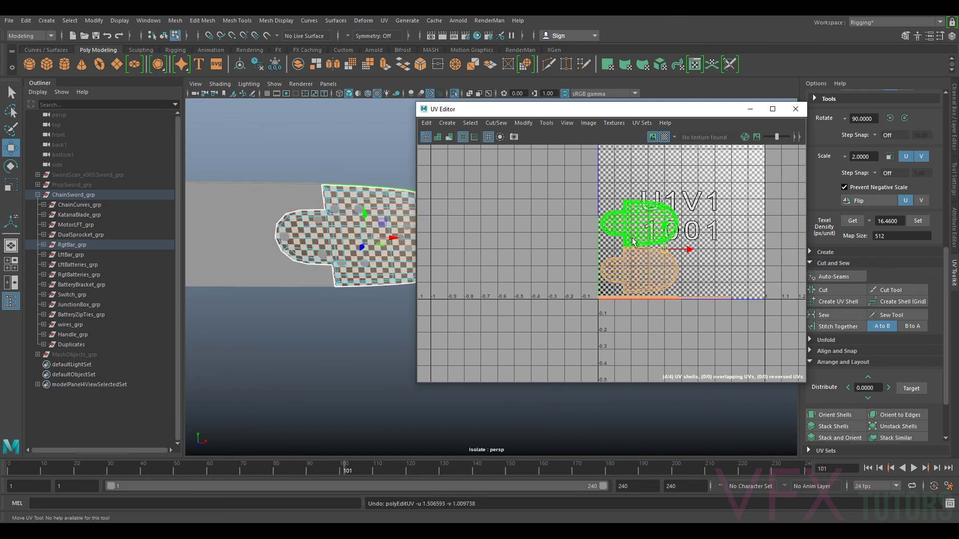
key(ctrl+z)
key(ctrl+z)
key(ctrl+z)
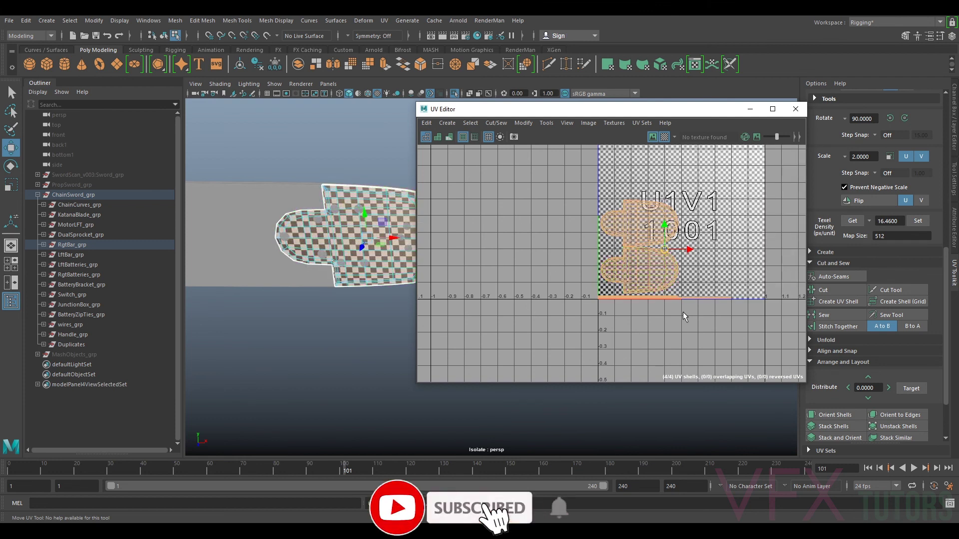
key(ctrl+z)
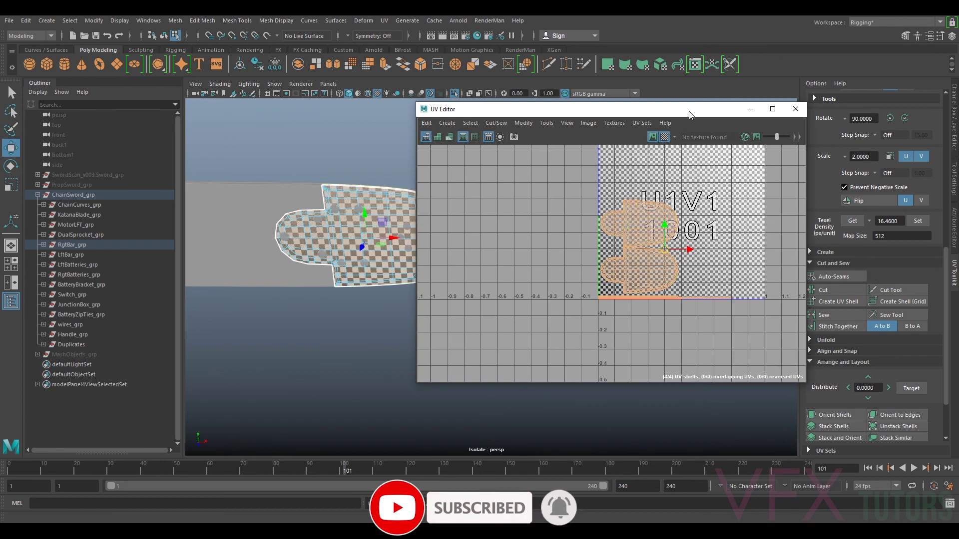
Set the UV move distance to 1.0 and shift all the sprocket's shells down exactly one tile into U1V-1.
drag(689, 112, 629, 143)
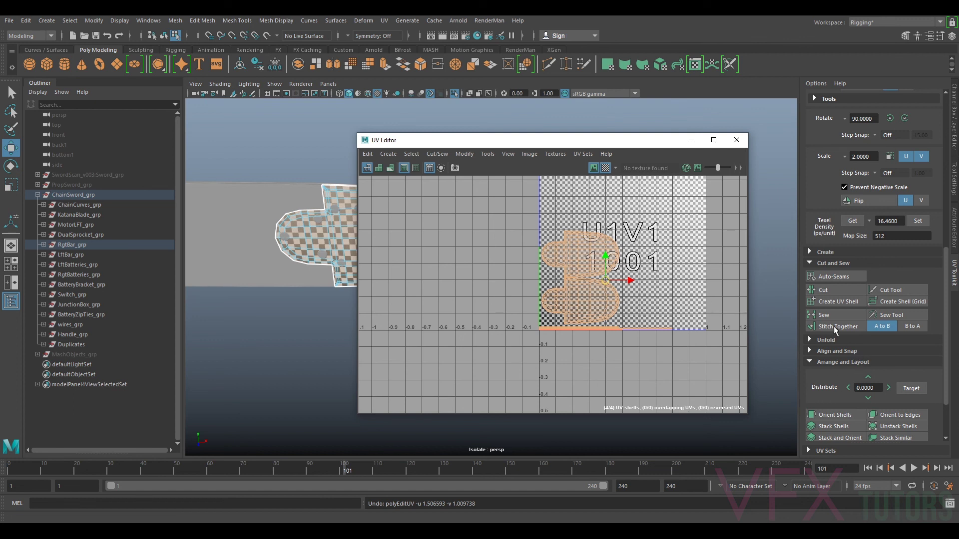
scroll(838, 138, up, 3)
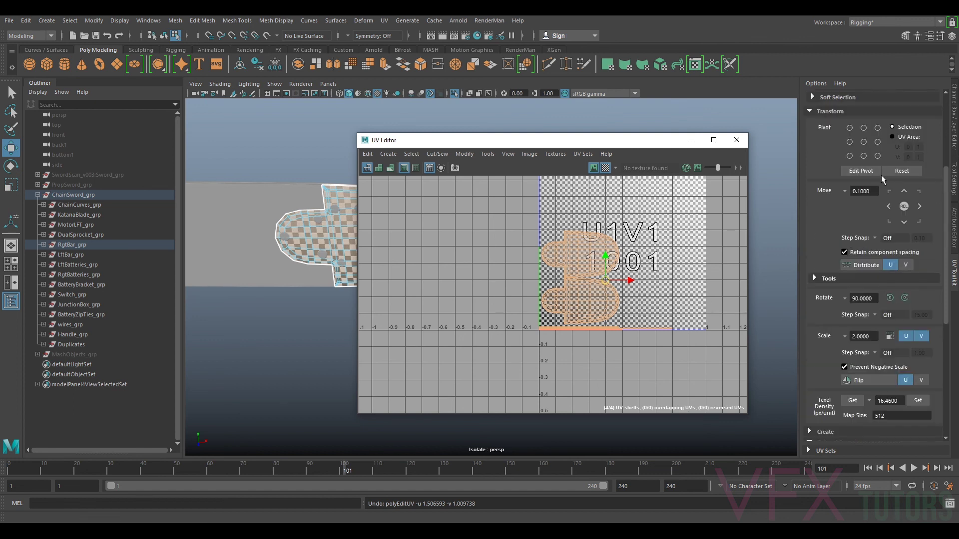
click(871, 189)
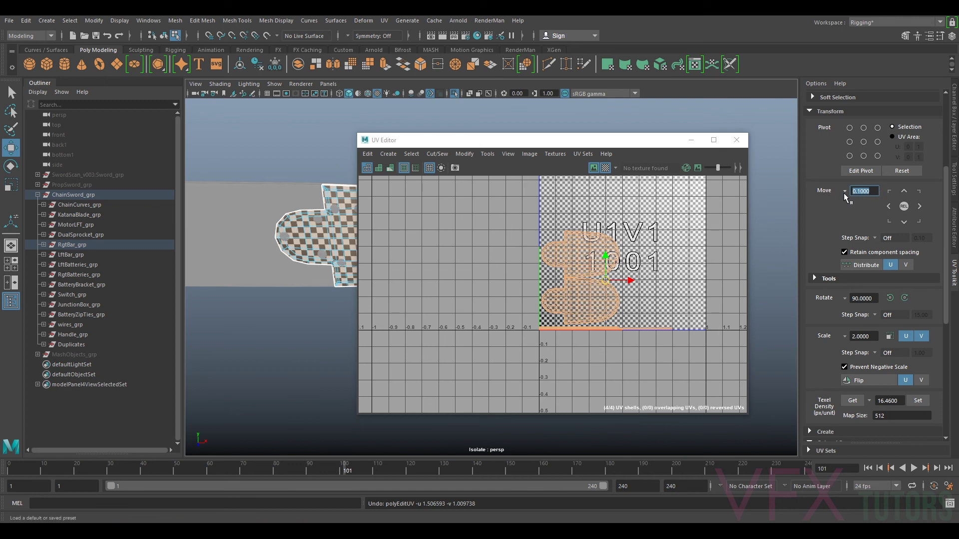
key(Return)
click(904, 223)
scroll(631, 324, down, 3)
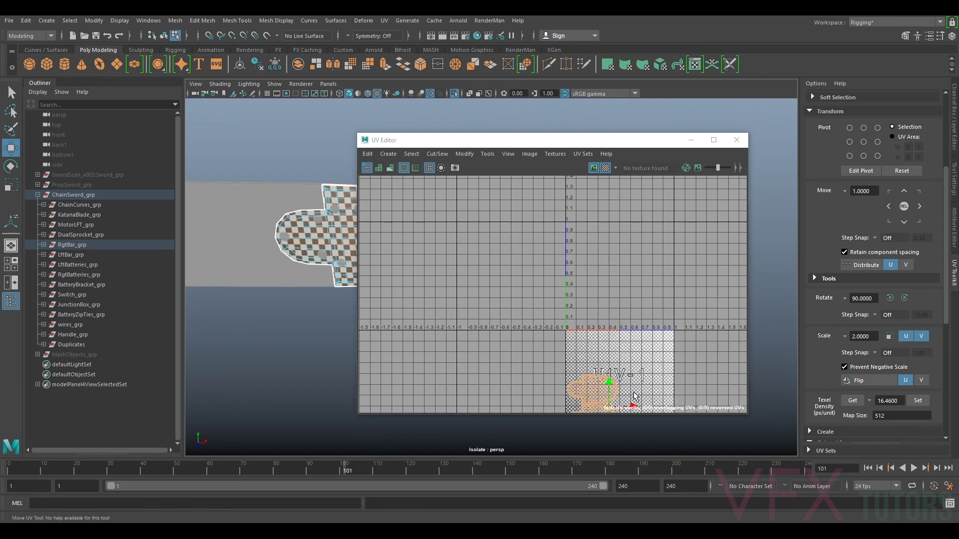
middle_drag(632, 326, 669, 248)
key(ctrl+z)
click(577, 359)
scroll(682, 294, up, 2)
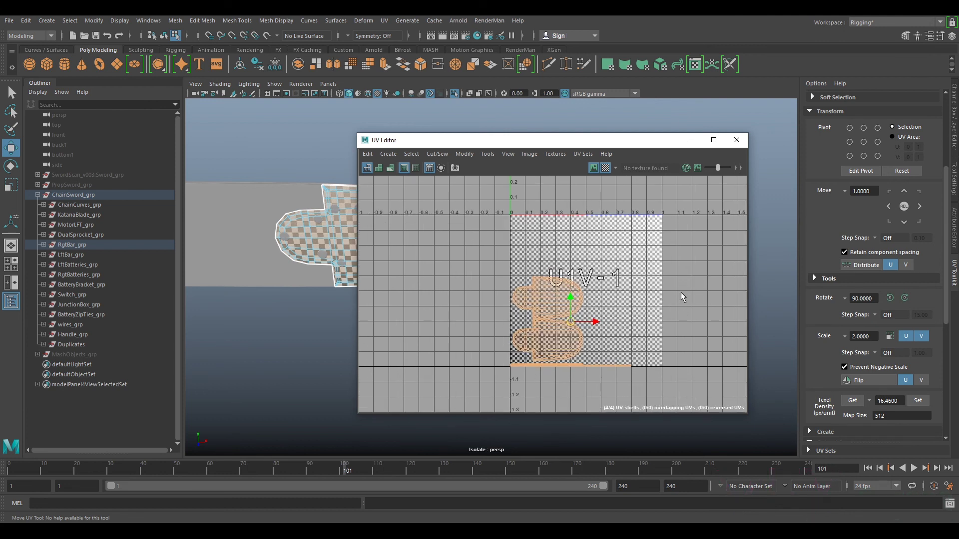